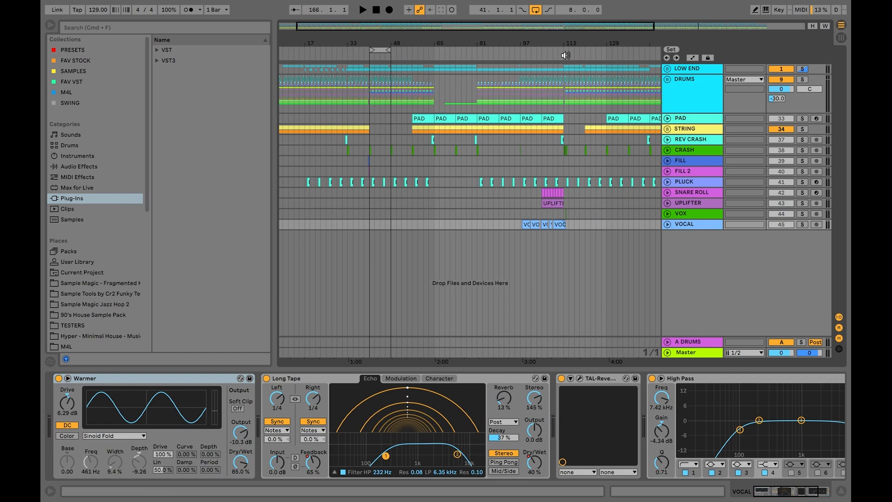
pyautogui.moveTo(536, 29); pyautogui.dragTo(625, 28)
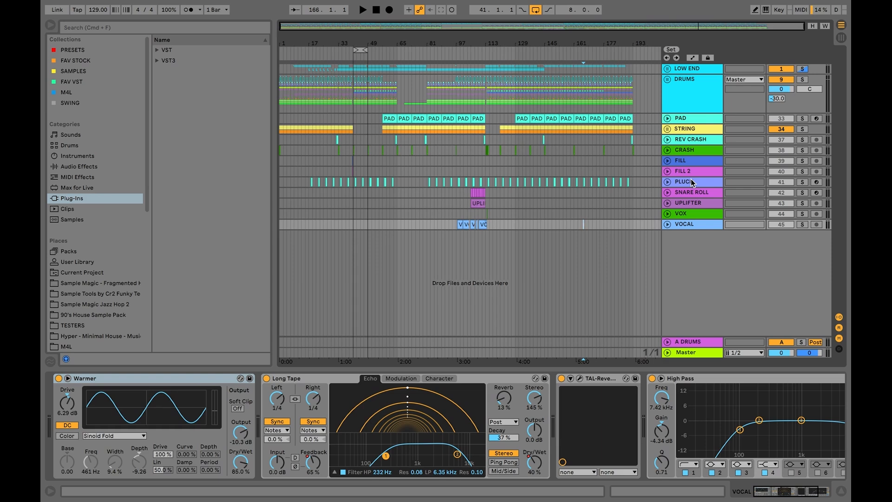
pyautogui.click(668, 203)
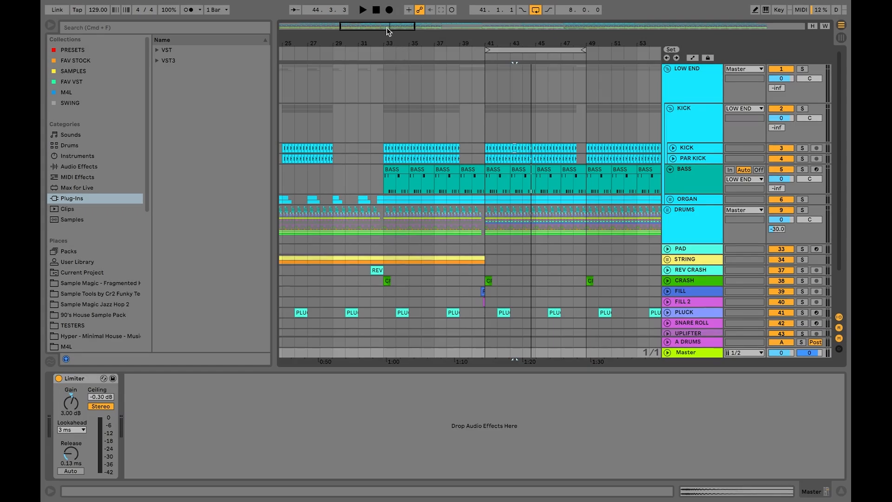
pyautogui.moveTo(387, 31); pyautogui.dragTo(389, 29)
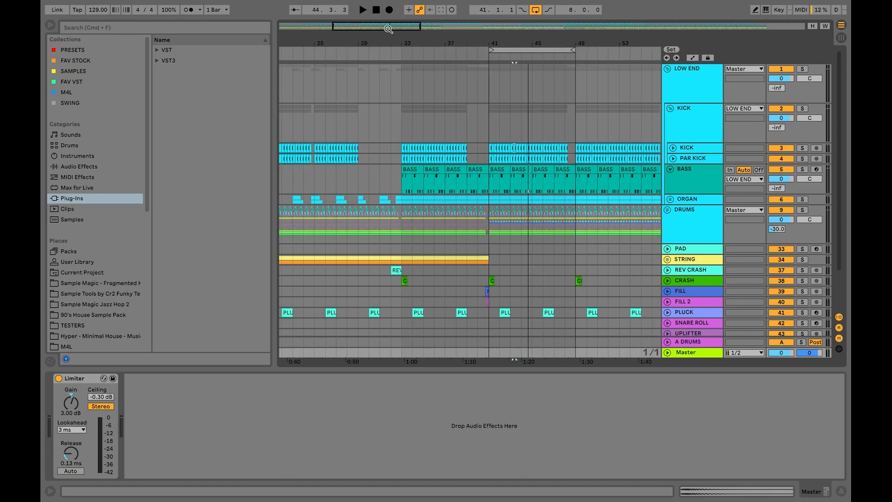
pyautogui.moveTo(389, 30); pyautogui.dragTo(388, 31)
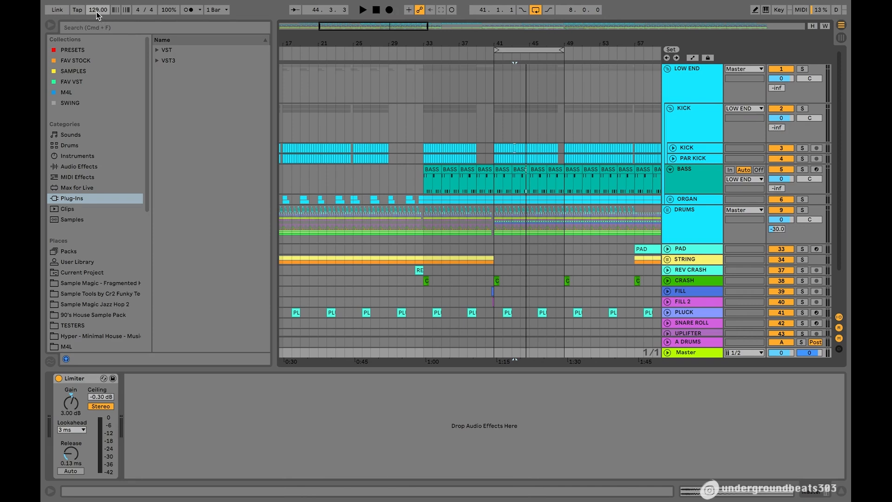
# Solo the KICK audio track, play it from bar 41 and open one of its clips to view the sample.
pyautogui.click(803, 149)
pyautogui.moveTo(410, 27); pyautogui.dragTo(409, 24)
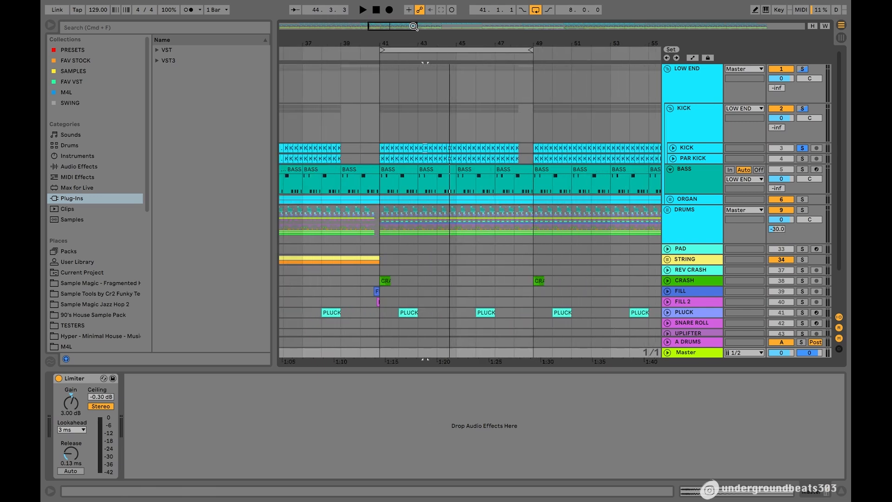
pyautogui.click(381, 51)
pyautogui.press('space')
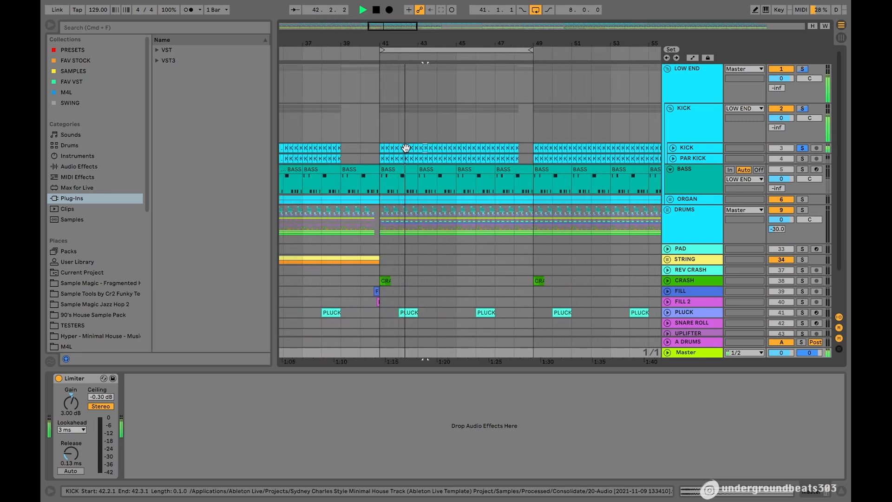
pyautogui.doubleClick(405, 147)
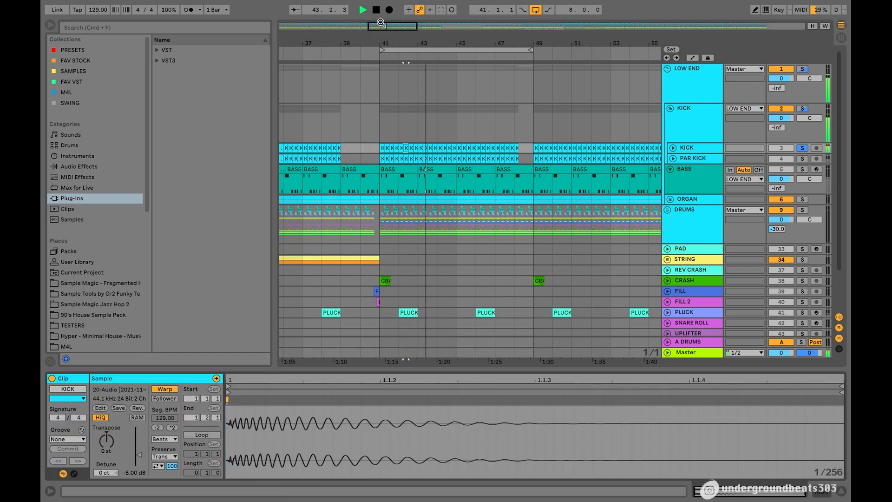
pyautogui.click(377, 9)
# Compare the KICK and PAR KICK tracks and show the device chain of PAR KICK.
pyautogui.click(695, 150)
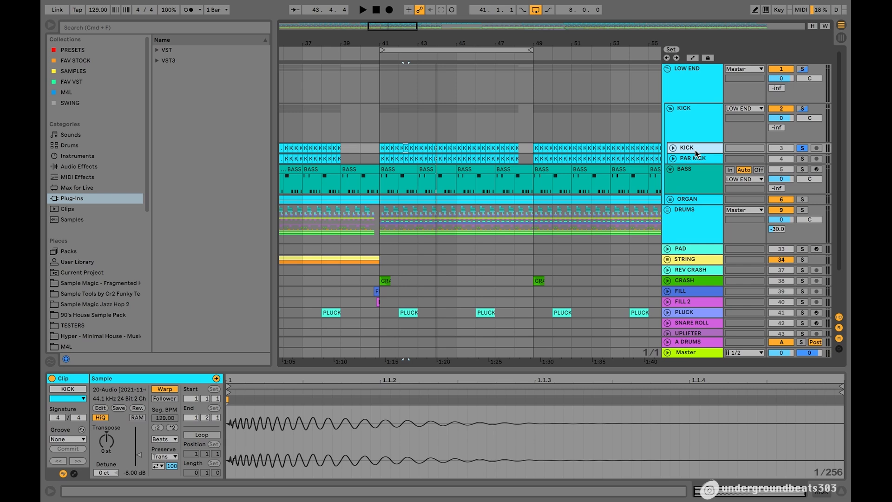
pyautogui.click(695, 160)
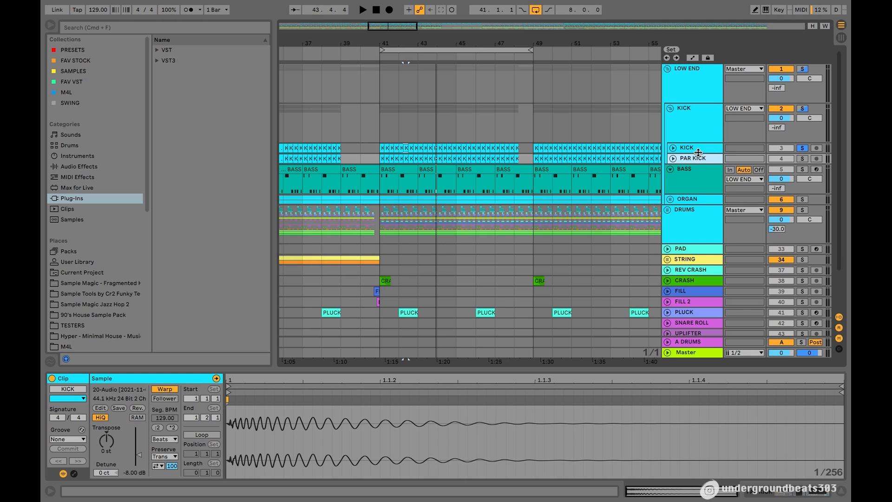
pyautogui.click(702, 150)
pyautogui.click(703, 159)
pyautogui.hotkey('shift', 'Tab')
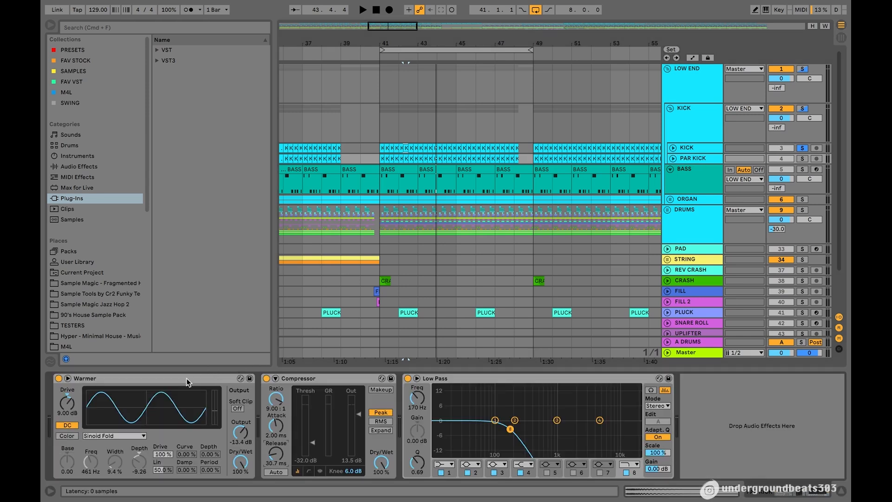
# Examine the settings of the Warmer, Compressor and Low Pass devices on the PAR KICK track.
pyautogui.click(167, 379)
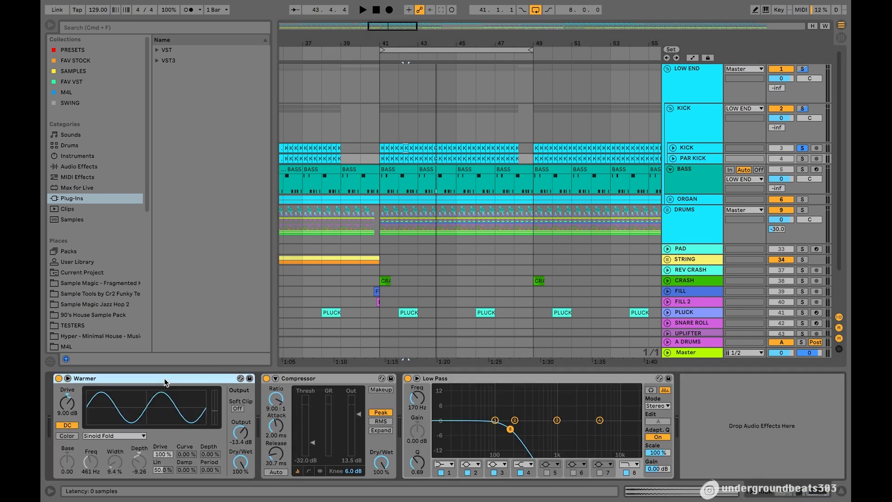
pyautogui.click(323, 380)
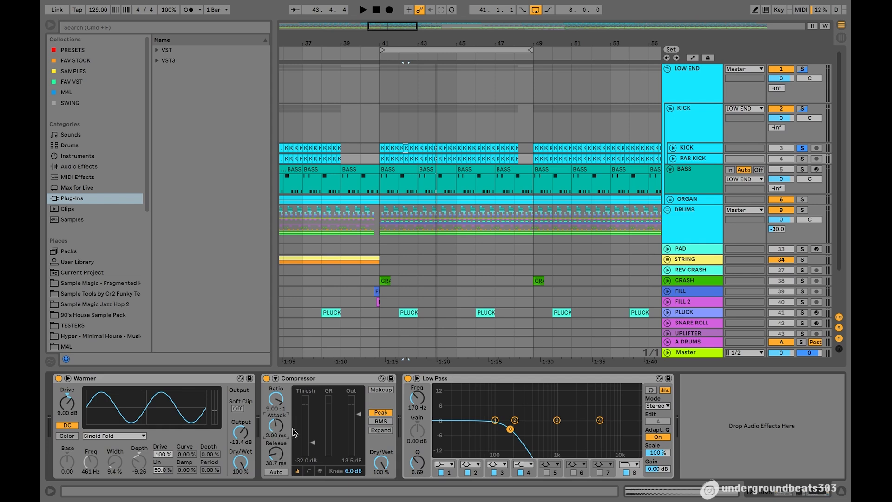
pyautogui.click(331, 379)
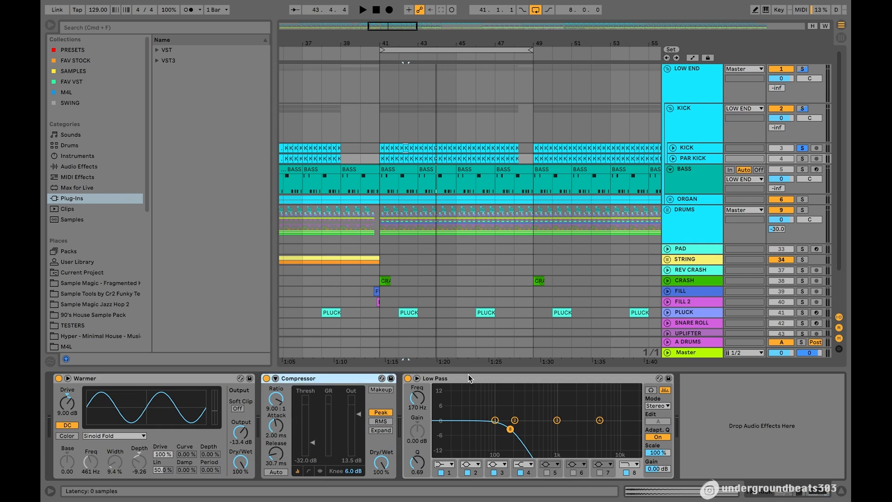
pyautogui.click(506, 381)
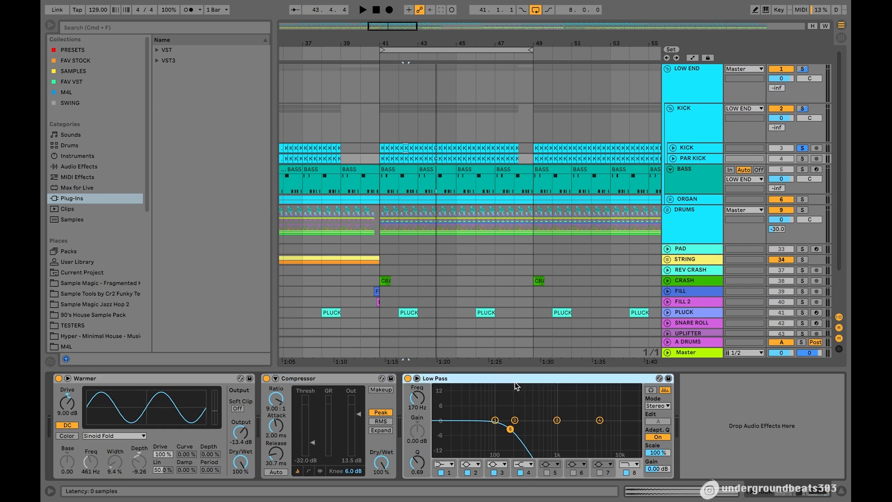
# Check the PAR KICK volume in the session mixer and inspect the KICK and Master device chains.
pyautogui.press('Tab')
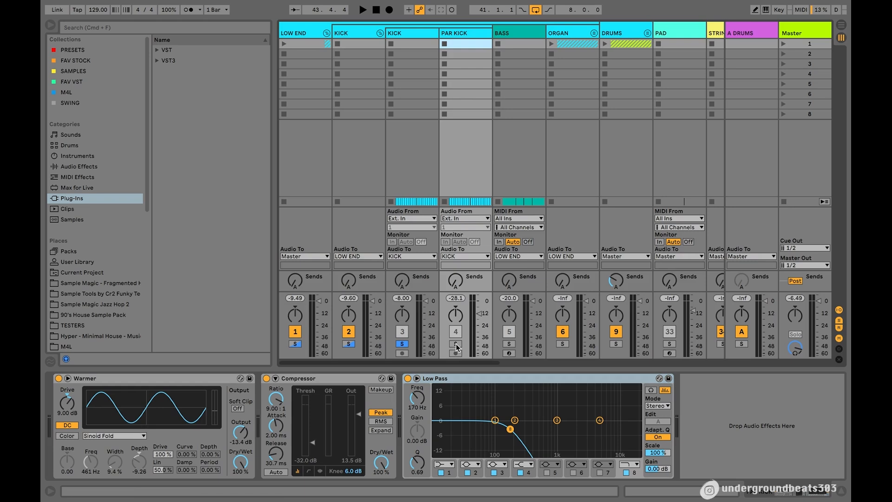
pyautogui.click(479, 314)
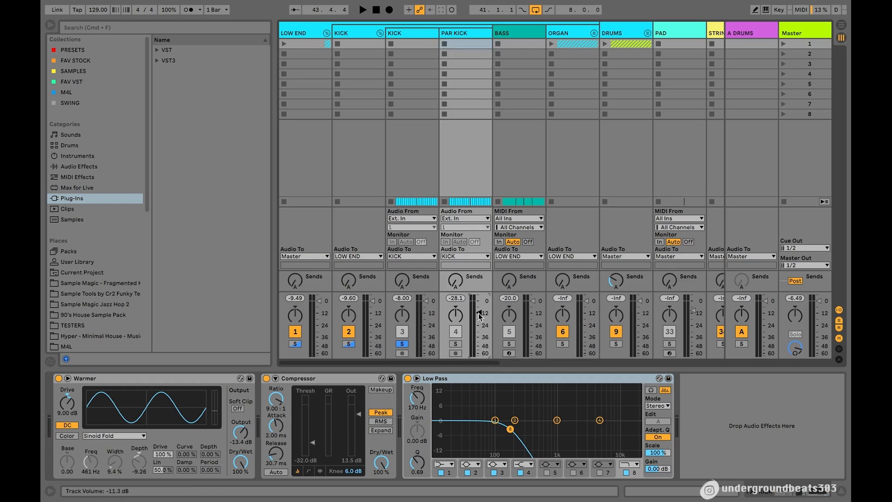
pyautogui.moveTo(479, 312)
pyautogui.mouseDown()
pyautogui.moveTo(479, 301)
pyautogui.moveTo(479, 314)
pyautogui.mouseUp()
pyautogui.click(405, 35)
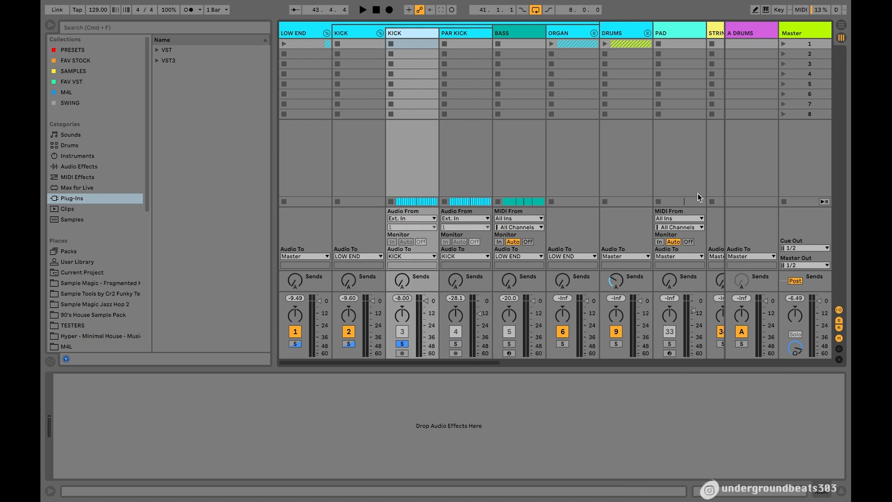
pyautogui.click(798, 37)
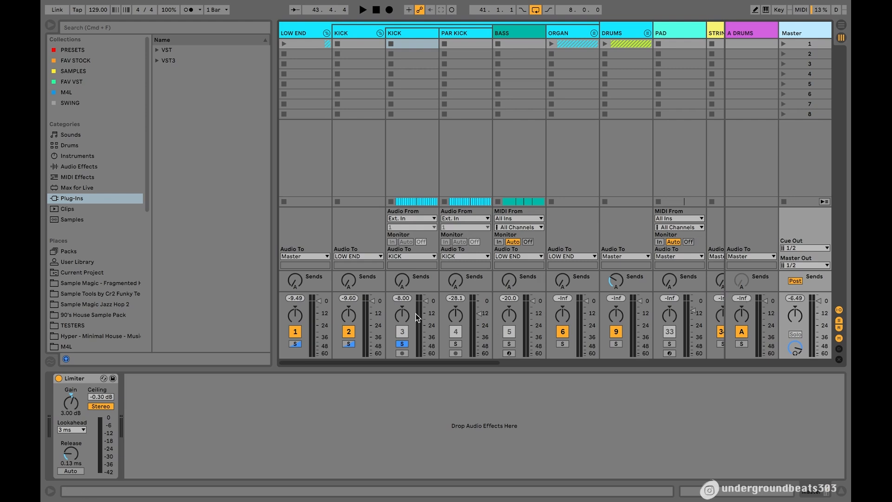
# Play the soloed KICK from bar 41 and add PAR KICK to the solo to hear both kicks together.
pyautogui.press('Tab')
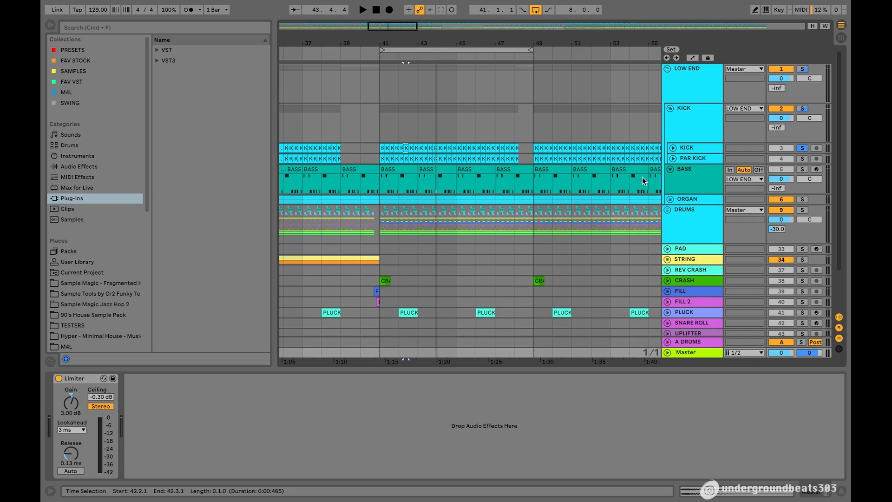
pyautogui.moveTo(393, 32); pyautogui.dragTo(376, 52)
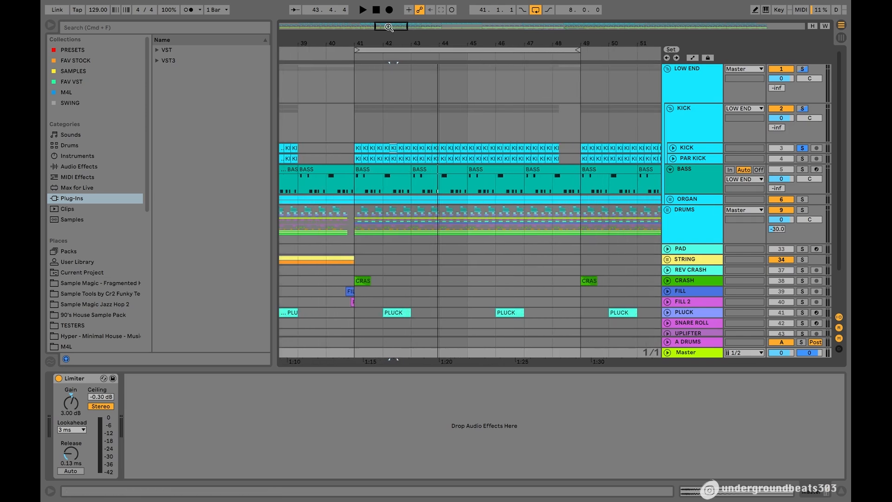
pyautogui.click(349, 54)
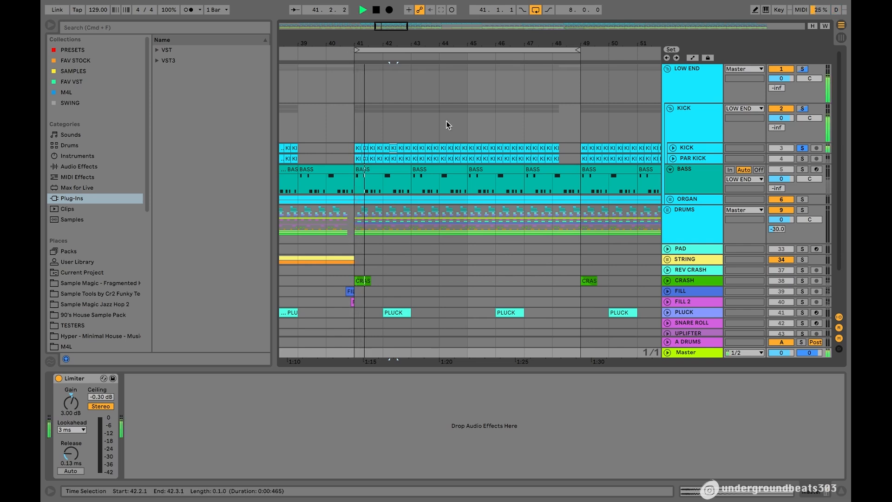
pyautogui.press('Tab')
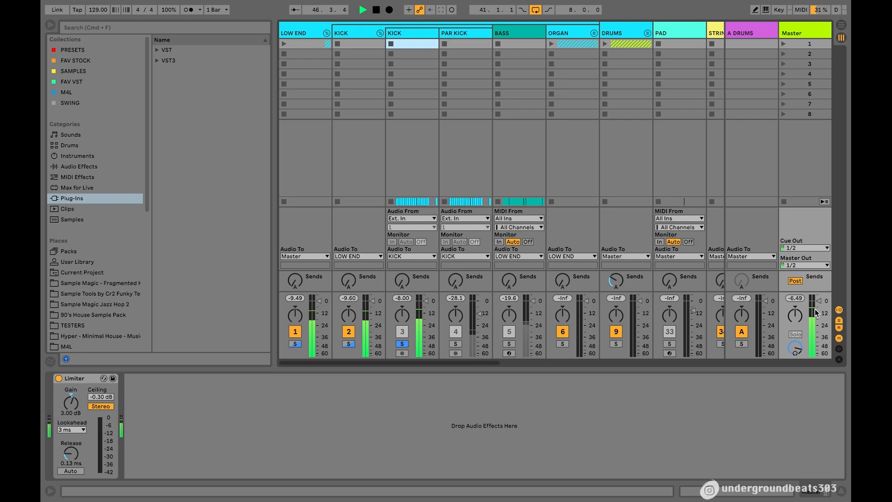
pyautogui.click(455, 345)
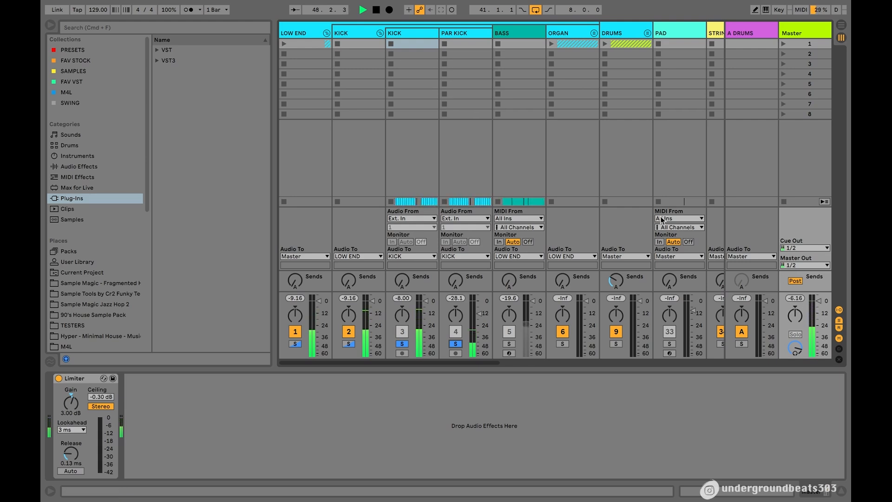
pyautogui.press('Tab')
pyautogui.click(377, 11)
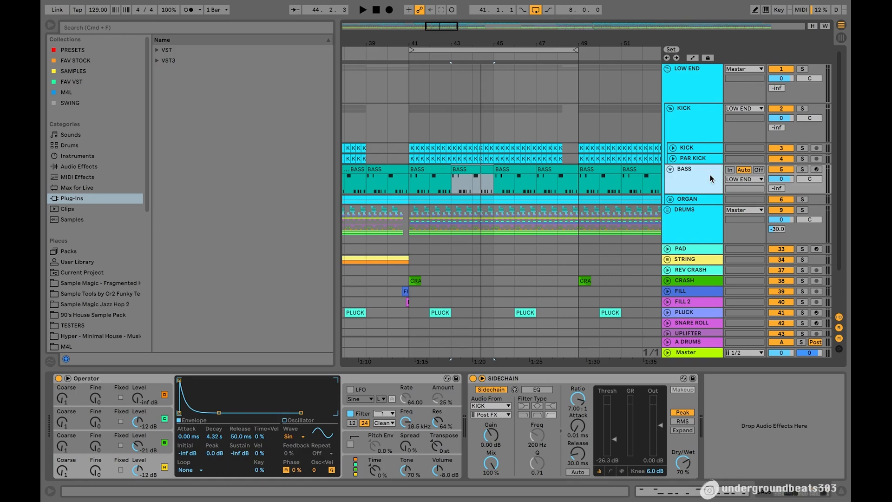
# Show the ORGAN group's devices, then solo the BASS track and play it from bar 41.
pyautogui.click(689, 201)
pyautogui.scroll(-2, 690, 202)
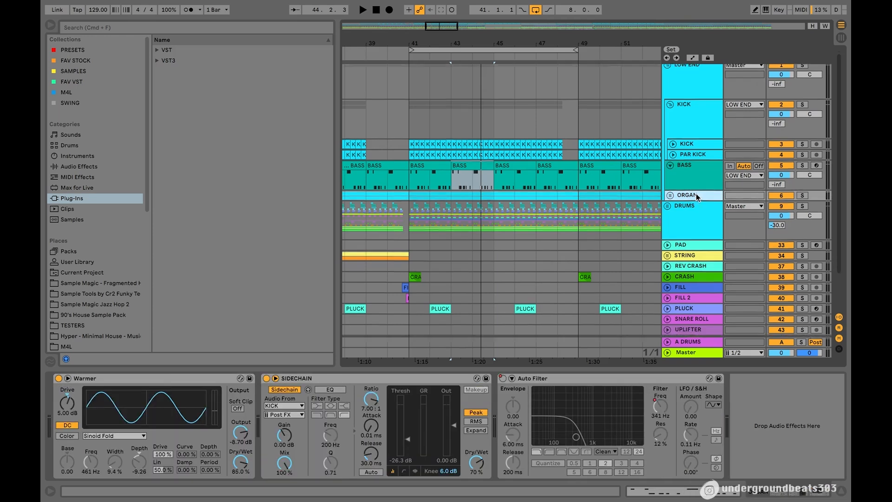
pyautogui.click(804, 157)
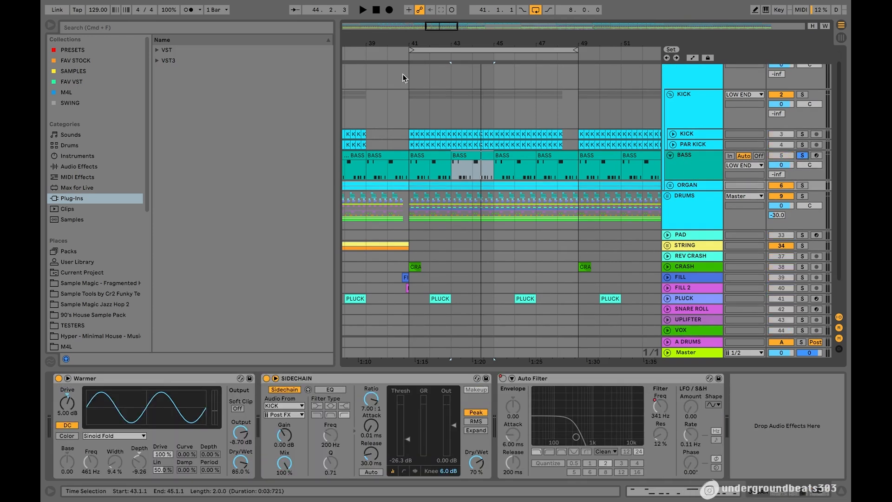
pyautogui.click(409, 50)
pyautogui.press('space')
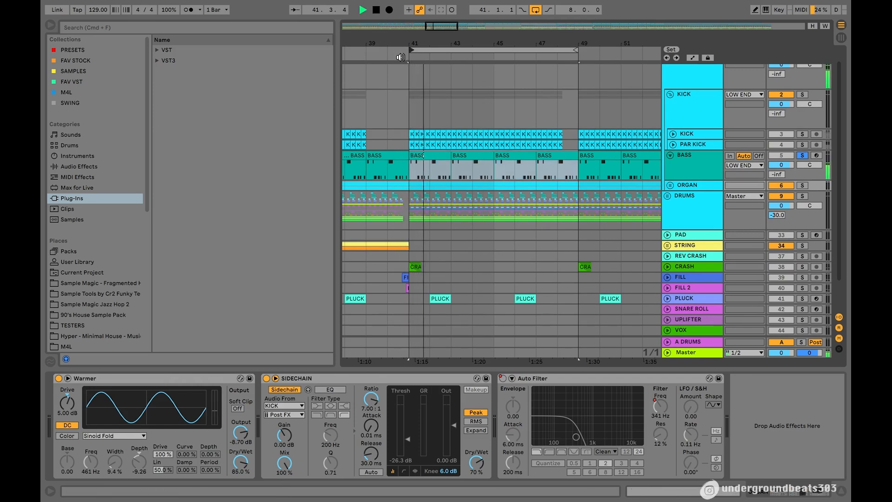
pyautogui.click(376, 11)
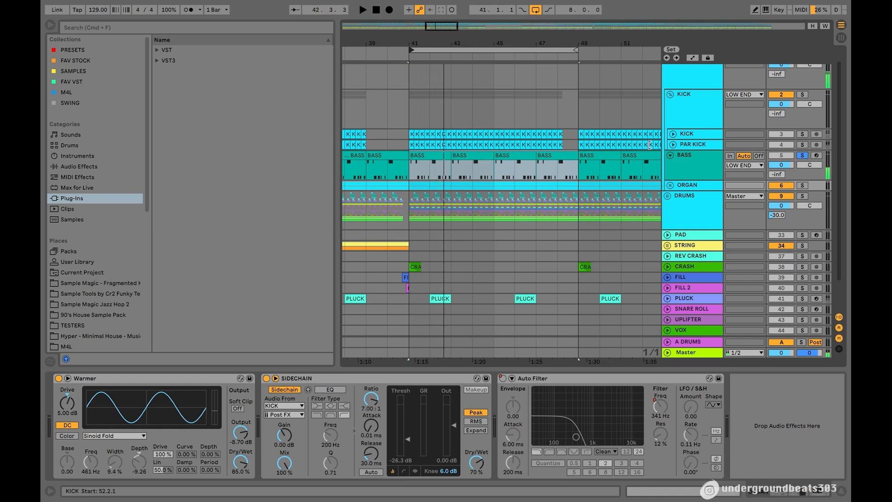
# Open the BASS track's device chain and examine the levels and envelopes of Operator's oscillators A, B and C.
pyautogui.click(684, 161)
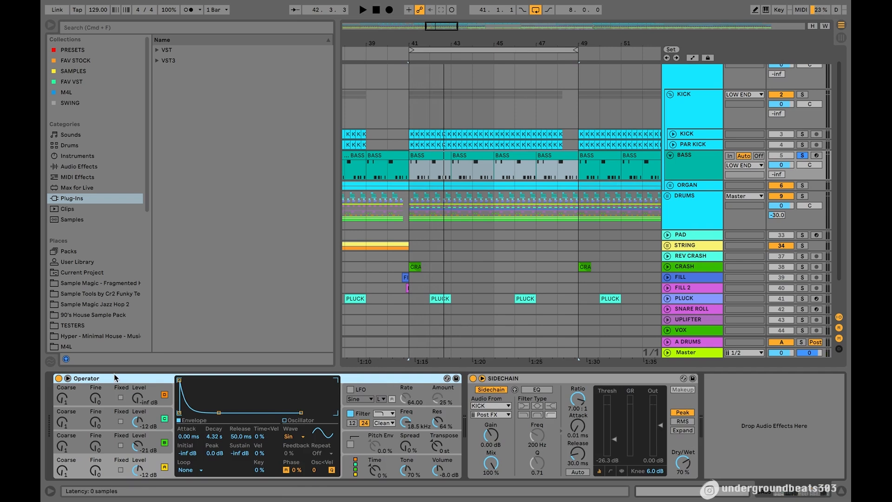
pyautogui.click(149, 446)
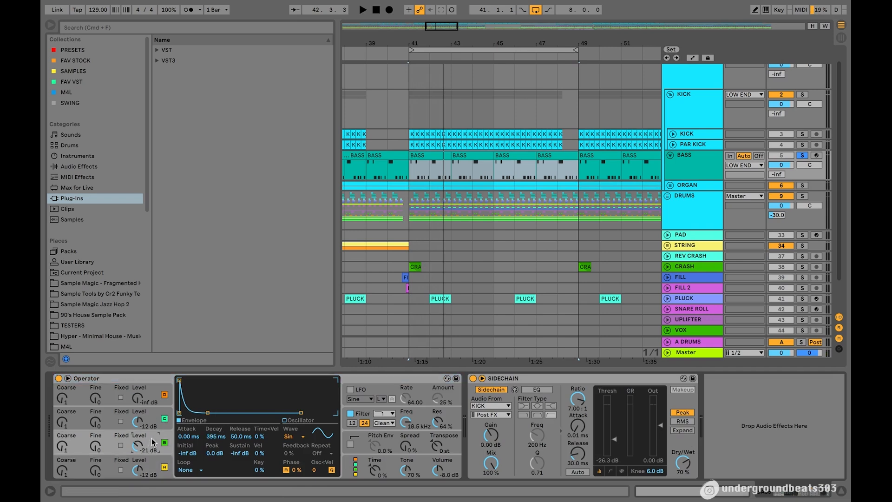
pyautogui.click(151, 427)
pyautogui.click(154, 447)
pyautogui.click(156, 473)
pyautogui.click(153, 447)
# Switch off oscillators C and B in the bass Operator and listen to oscillator A alone.
pyautogui.click(164, 419)
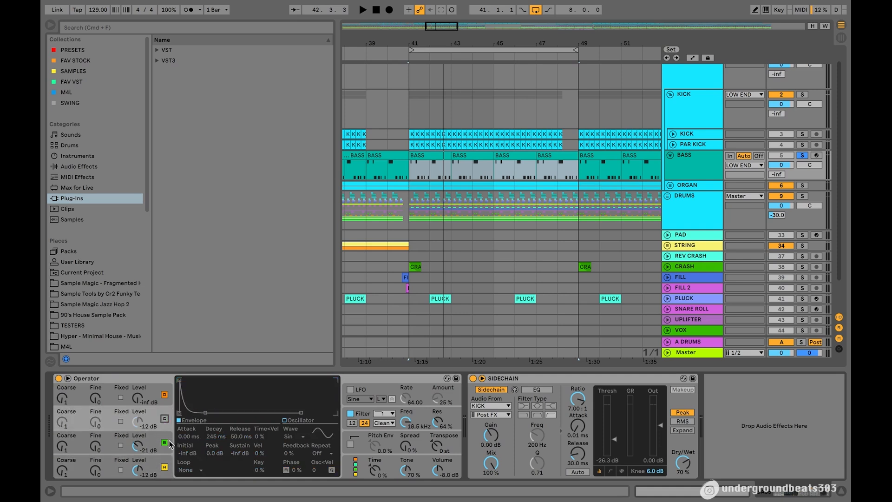
pyautogui.click(165, 443)
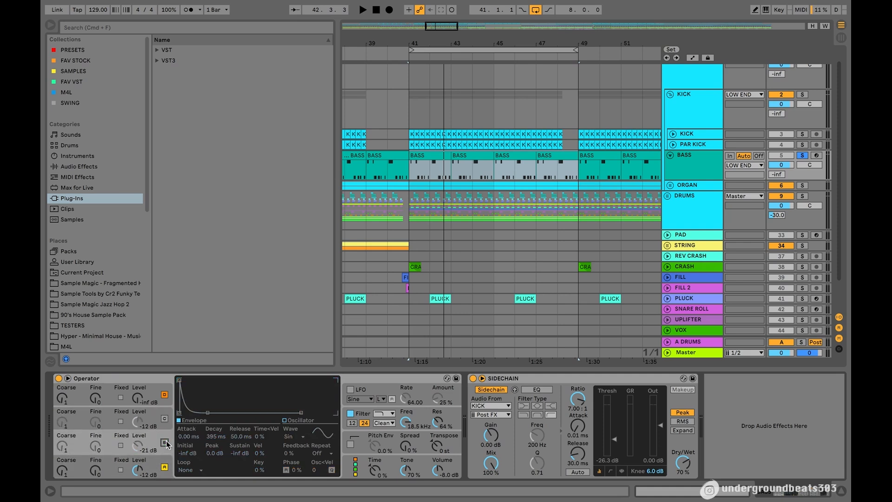
pyautogui.click(401, 53)
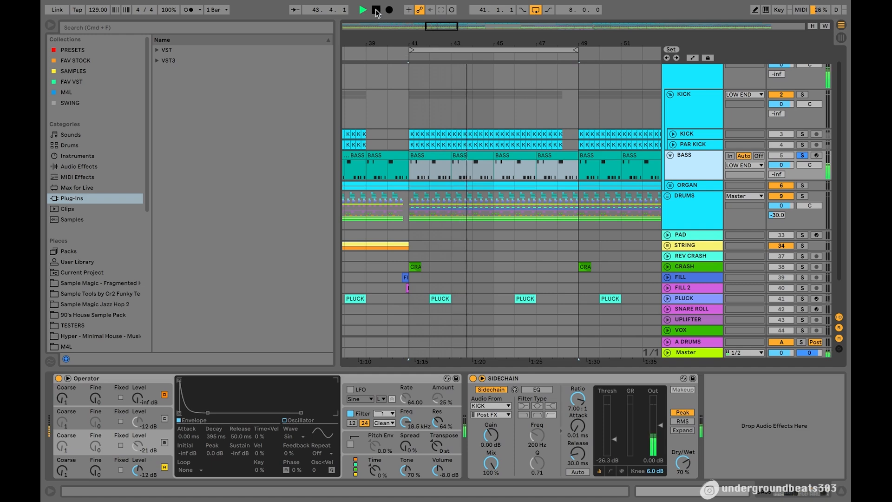
pyautogui.click(376, 10)
# Switch oscillator B back on in the bass Operator and play the bass from just before bar 41.
pyautogui.click(163, 441)
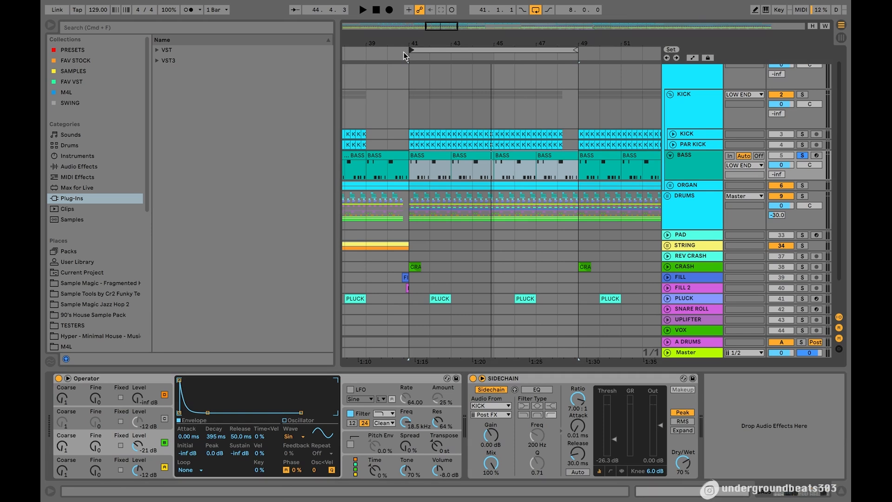
pyautogui.press('space')
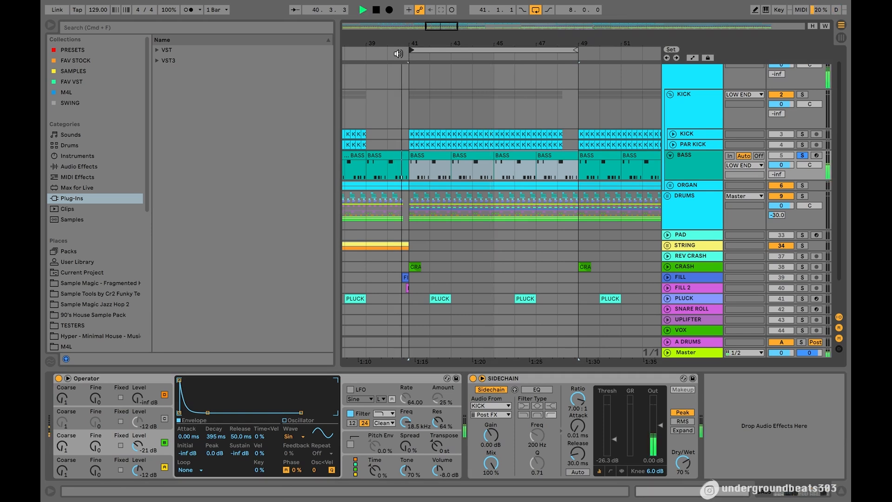
# Switch oscillator C back on in the bass Operator and play the bass from just before bar 41.
pyautogui.click(377, 10)
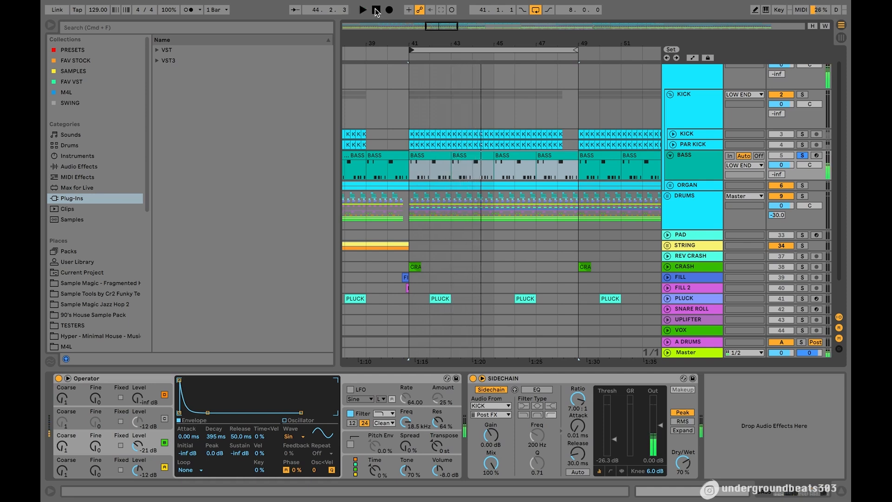
pyautogui.click(165, 419)
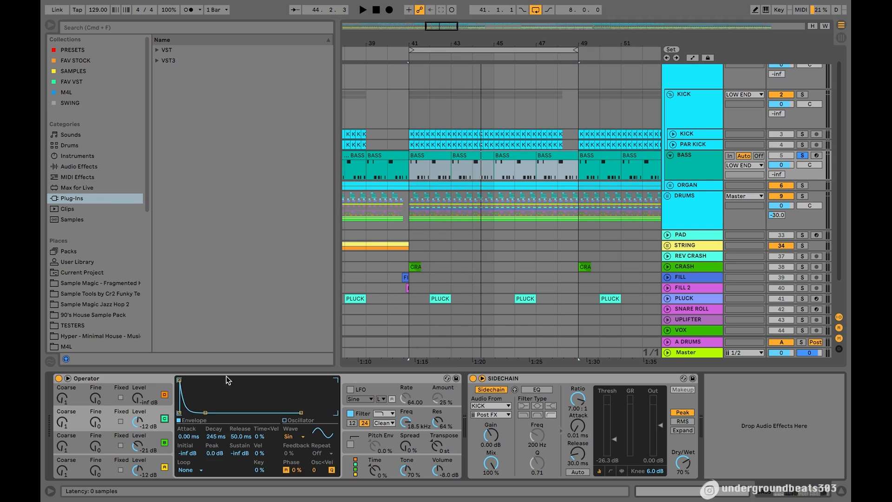
pyautogui.click(407, 53)
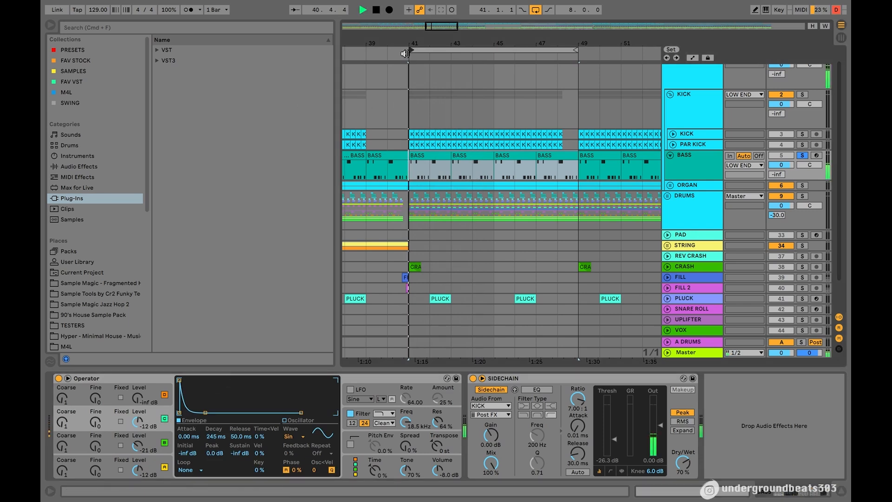
# Compare the bass with Operator's oscillators C and B switched off and back on, and stop playback.
pyautogui.click(165, 418)
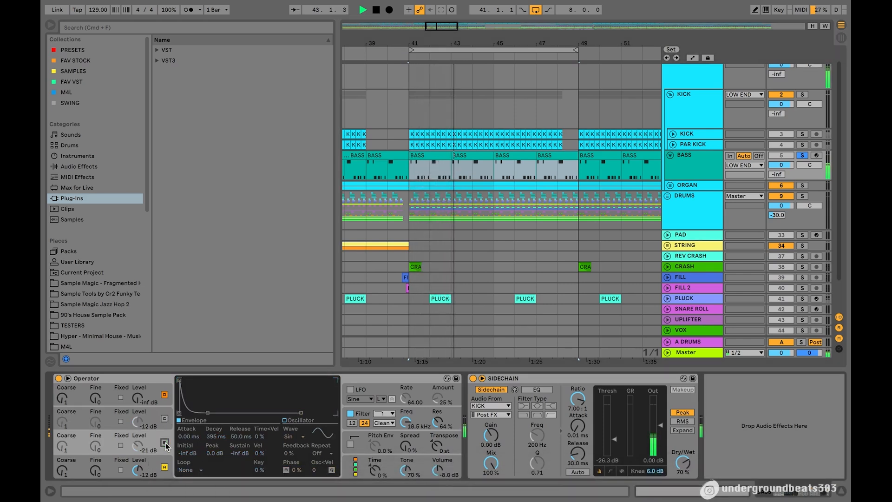
pyautogui.click(165, 442)
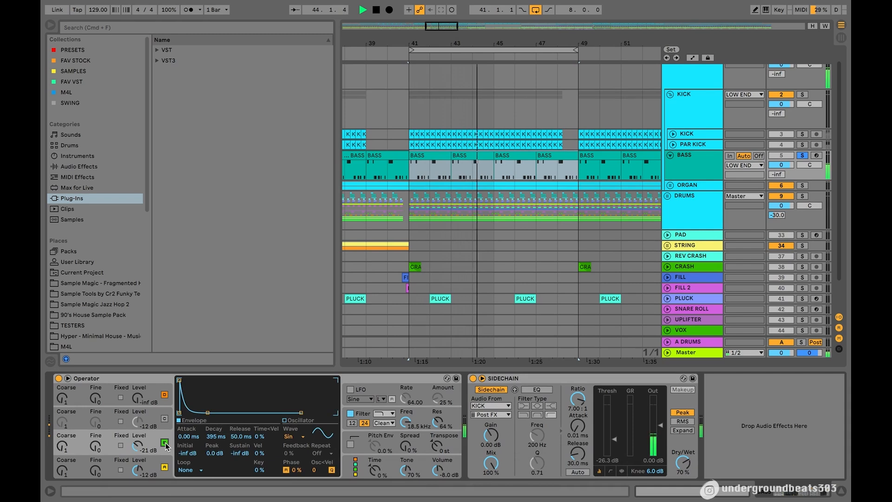
pyautogui.click(165, 419)
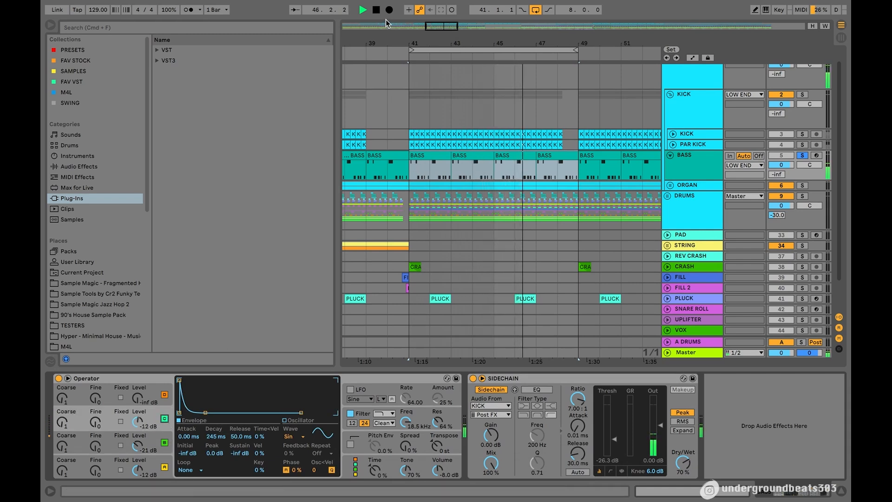
pyautogui.click(377, 11)
# Show the audio sources available to the bass SIDECHAIN compressor and keep the KICK group as its source.
pyautogui.click(519, 382)
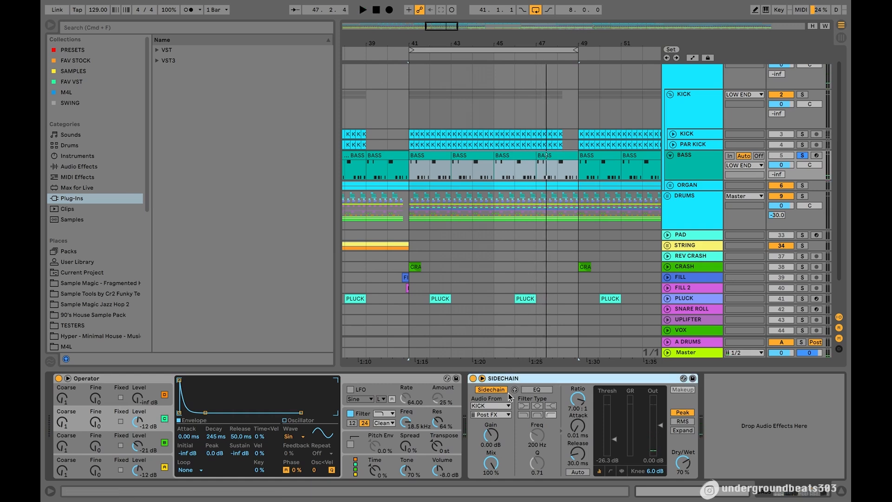
pyautogui.click(499, 408)
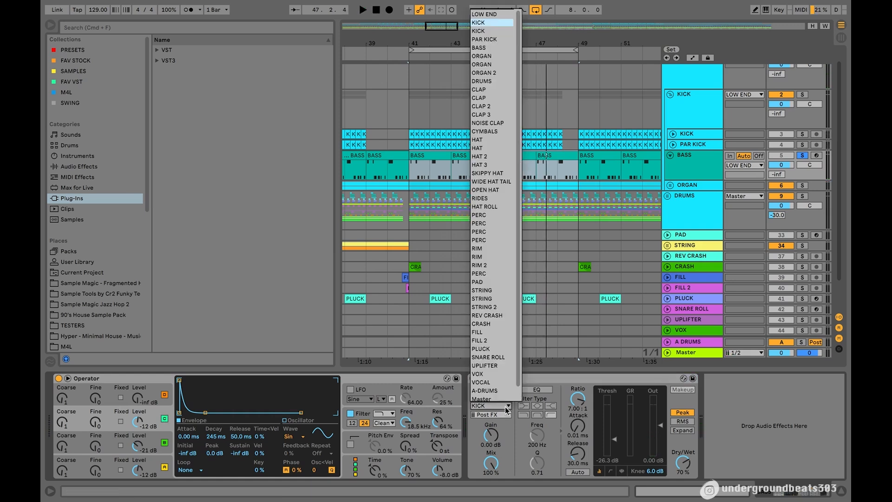
pyautogui.click(484, 27)
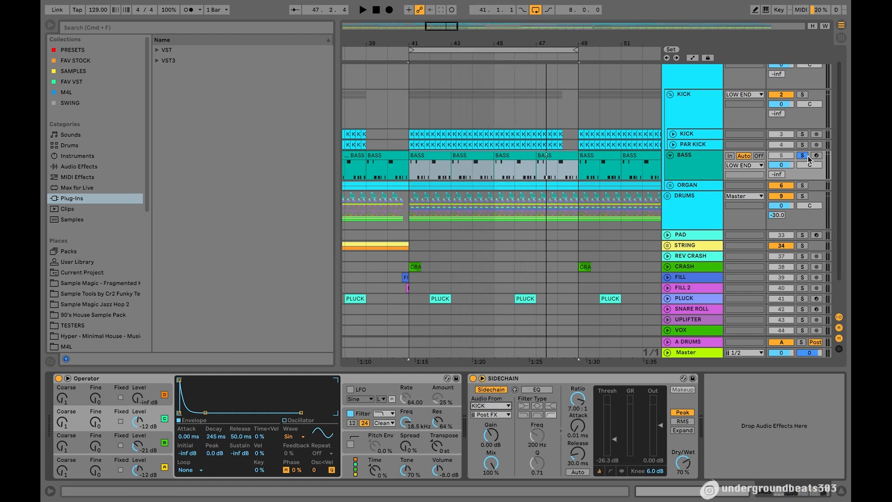
# Solo the KICK group together with the BASS track and play both from bar 41.
pyautogui.scroll(1, 806, 160)
pyautogui.click(804, 109)
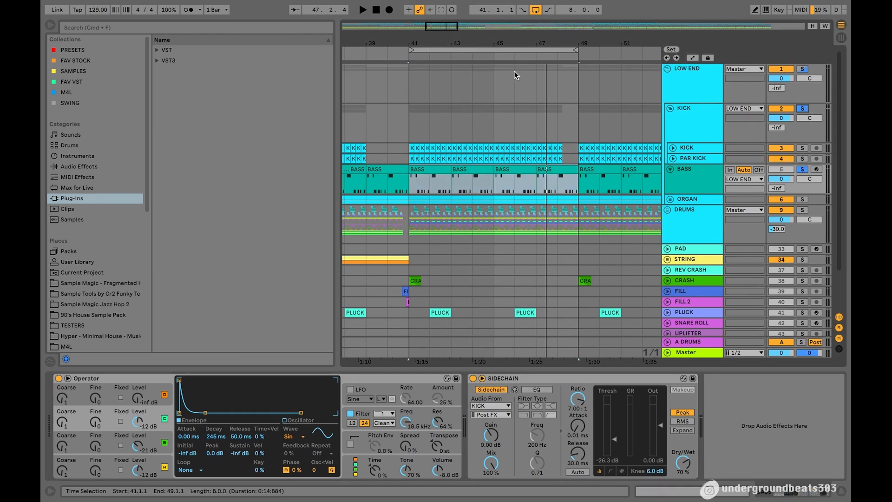
pyautogui.click(407, 54)
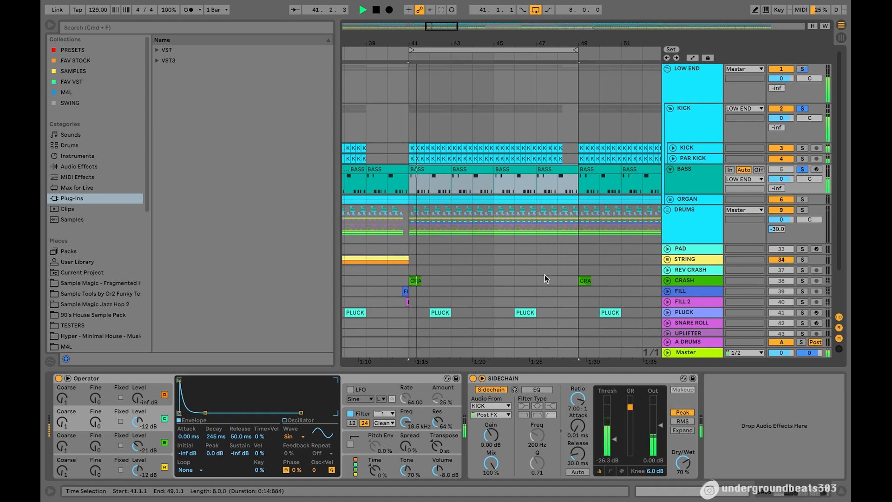
# Compare the bass with the SIDECHAIN compressor bypassed and active, and lower the compressor's Dry/Wet amount.
pyautogui.click(474, 378)
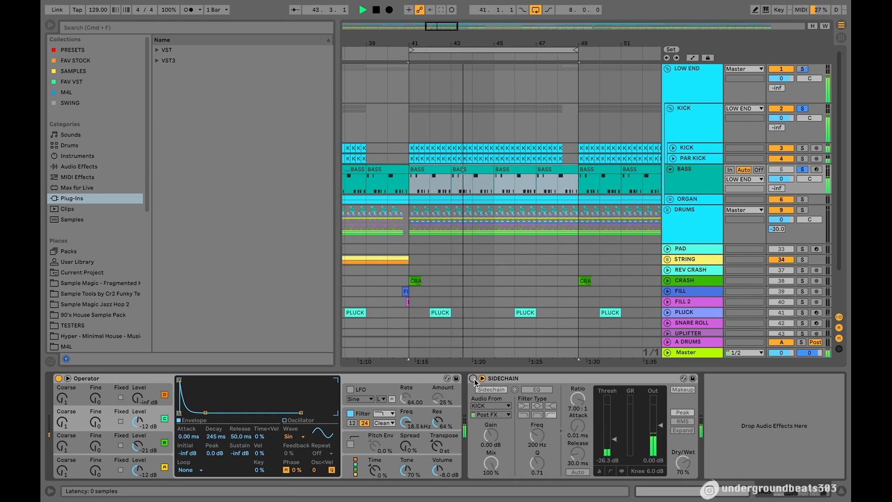
pyautogui.click(473, 378)
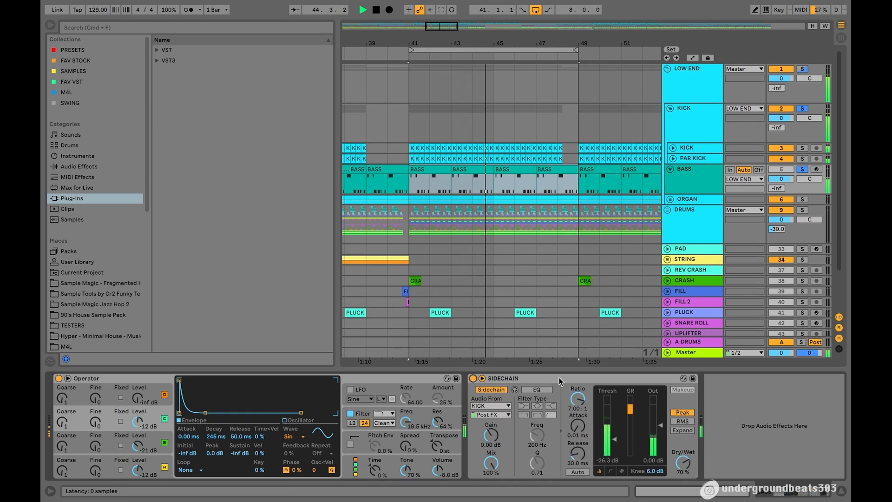
pyautogui.click(473, 379)
pyautogui.click(472, 379)
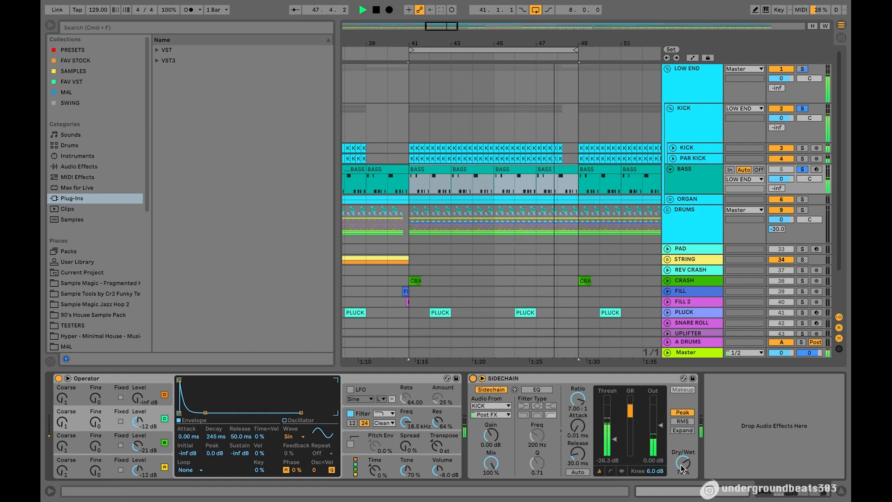
pyautogui.moveTo(683, 467); pyautogui.dragTo(683, 488)
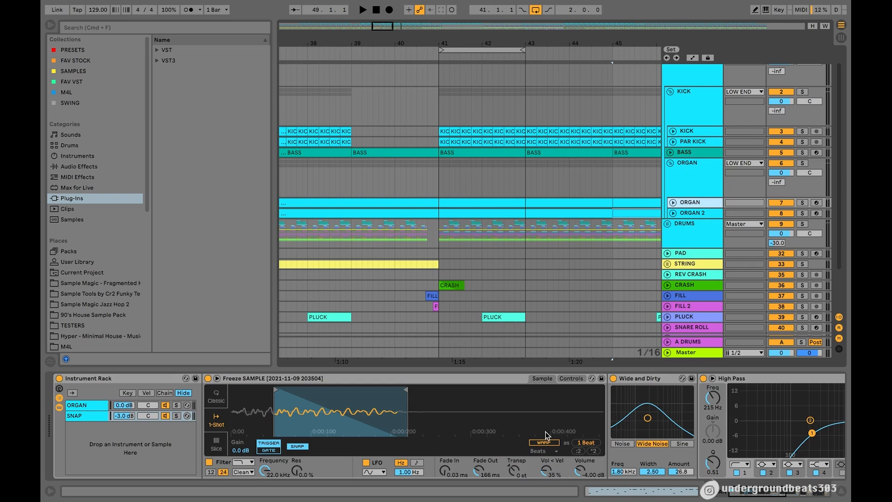
# Show the ORGAN 2 track's devices, solo the ORGAN group and play it from bar 41.
pyautogui.click(709, 213)
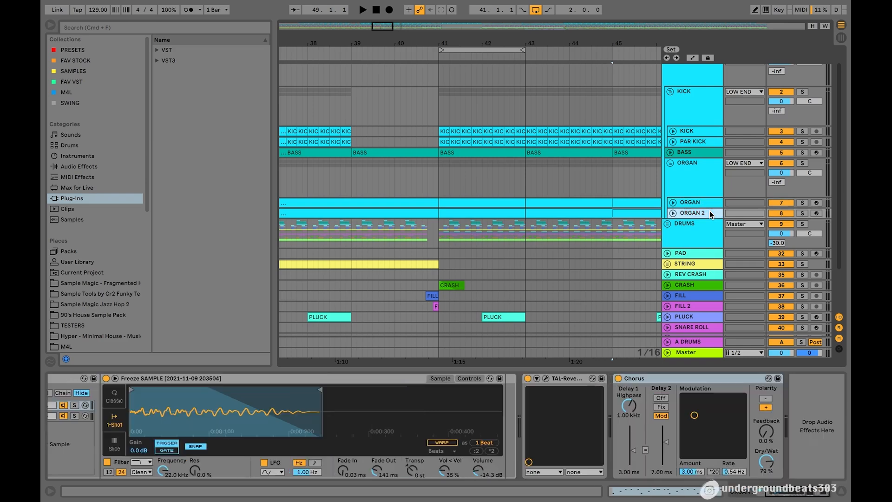
pyautogui.click(802, 163)
pyautogui.click(441, 51)
pyautogui.press('space')
pyautogui.moveTo(381, 46); pyautogui.dragTo(460, 114)
pyautogui.scroll(-2, 460, 115)
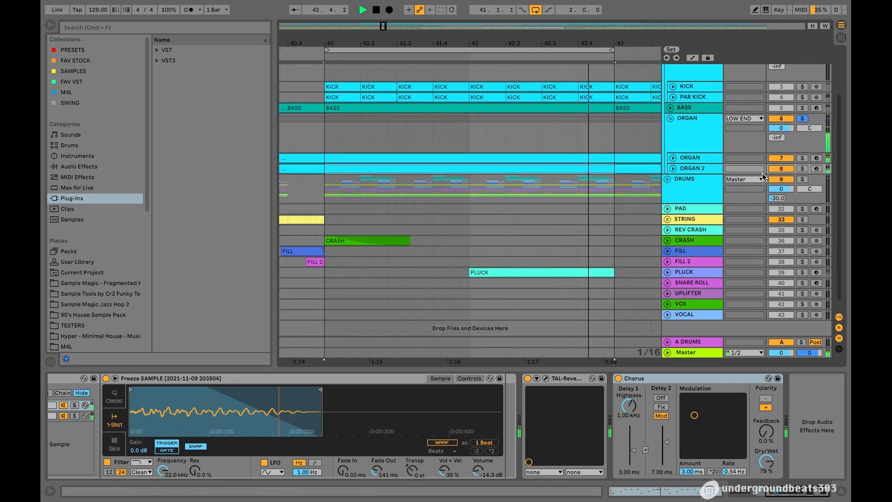
# Open the ORGAN track's MIDI clip and listen to ORGAN and ORGAN 2 separately by muting each in turn.
pyautogui.doubleClick(602, 158)
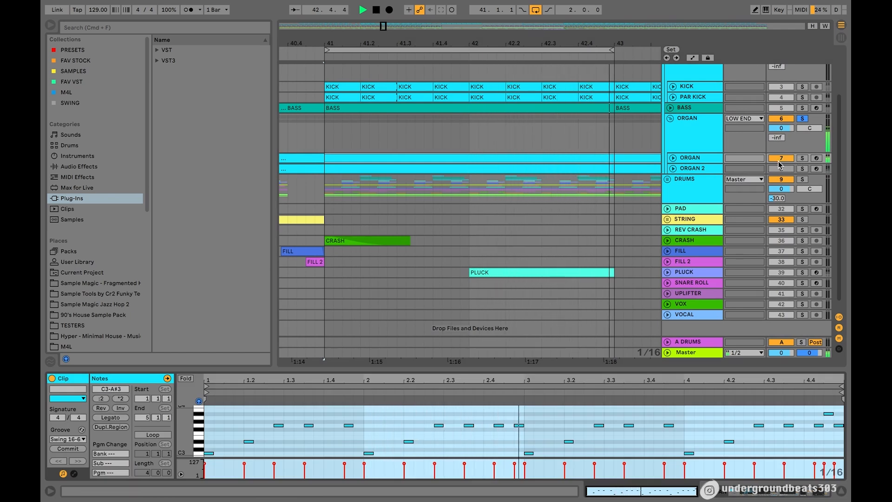
pyautogui.click(781, 168)
pyautogui.click(782, 158)
pyautogui.click(781, 158)
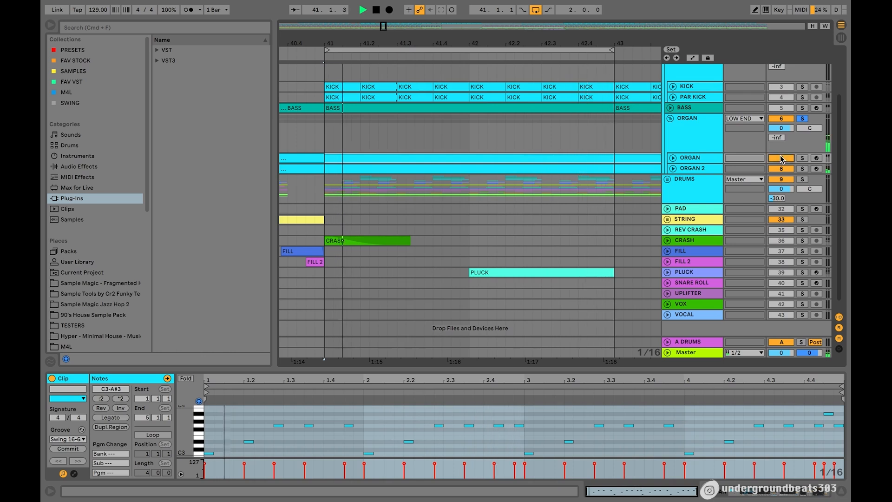
pyautogui.click(377, 10)
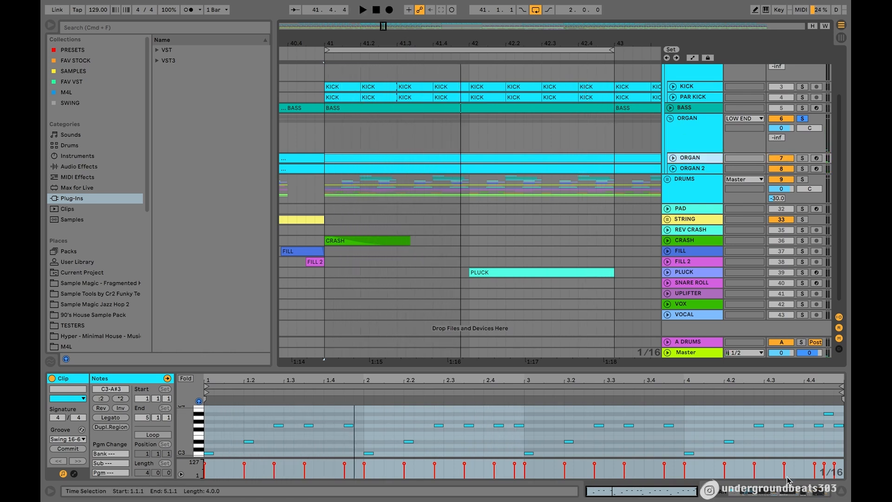
# Return to the ORGAN track's devices and examine the ORGAN chain's TAL-Reverb and Digital Pong echo settings.
pyautogui.hotkey('shift', 'Tab')
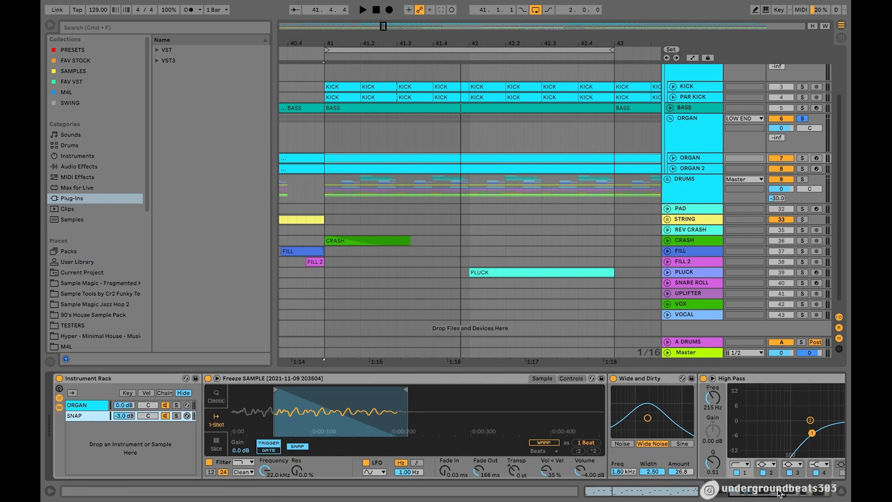
pyautogui.click(84, 411)
pyautogui.hscroll(5, 499, 389)
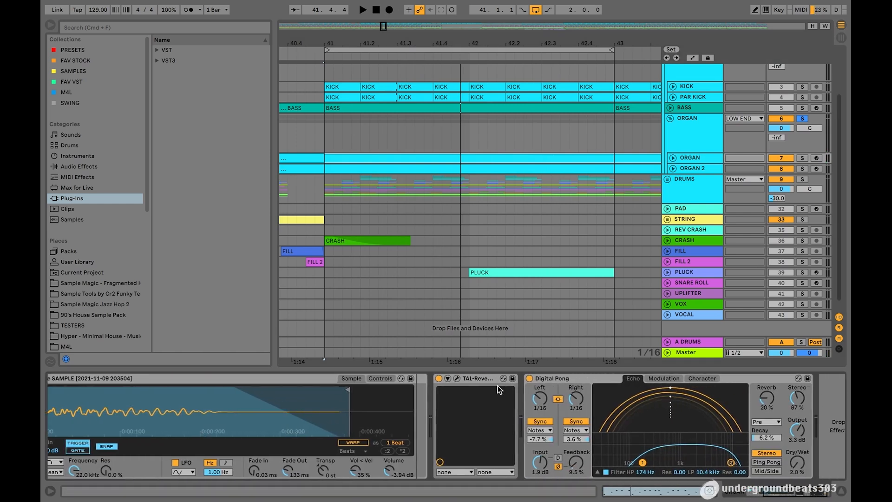
pyautogui.click(458, 378)
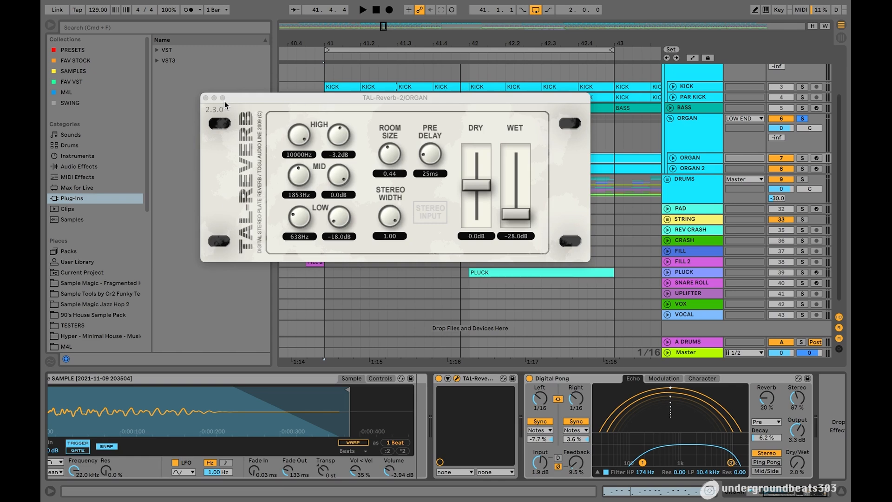
pyautogui.click(206, 98)
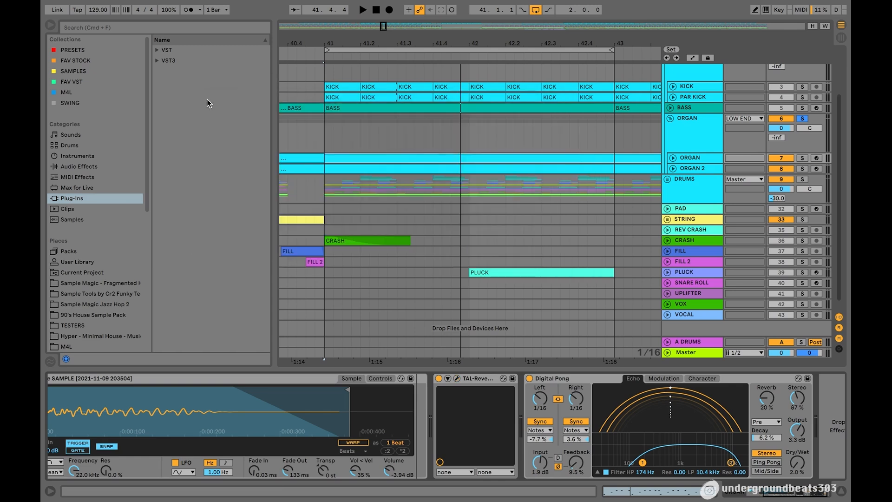
pyautogui.click(583, 380)
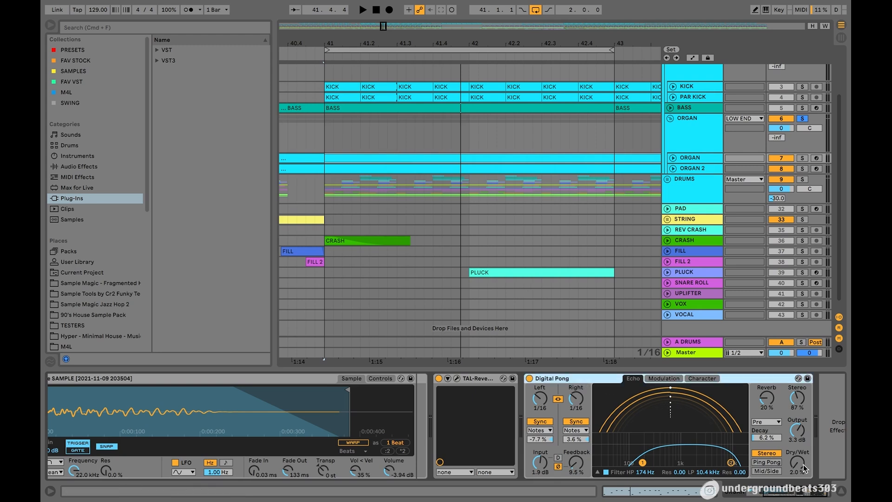
pyautogui.hscroll(-5, 621, 442)
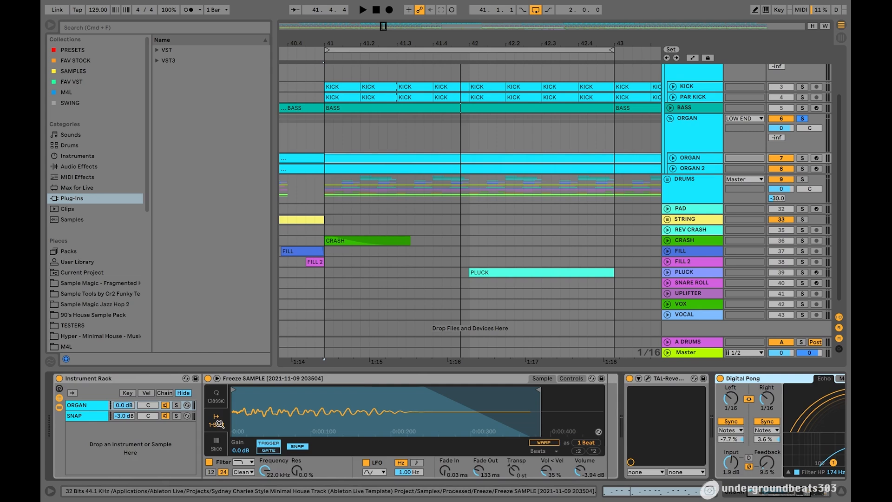
# Compare the samples of the rack's ORGAN and SNAP chains and pull the SNAP sample's end marker slightly earlier.
pyautogui.click(81, 417)
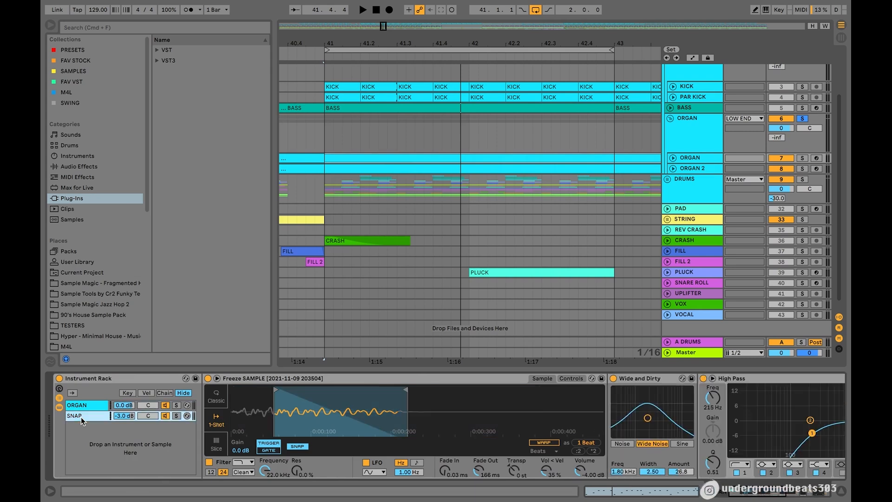
pyautogui.click(91, 406)
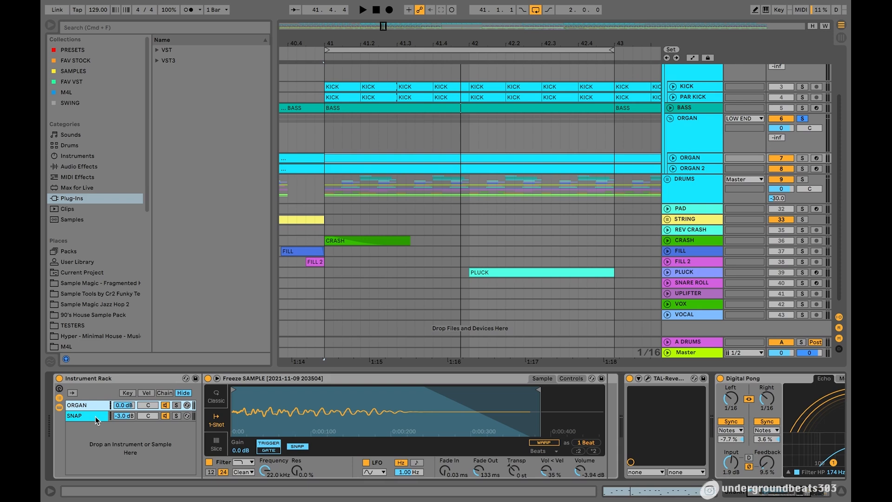
pyautogui.click(82, 417)
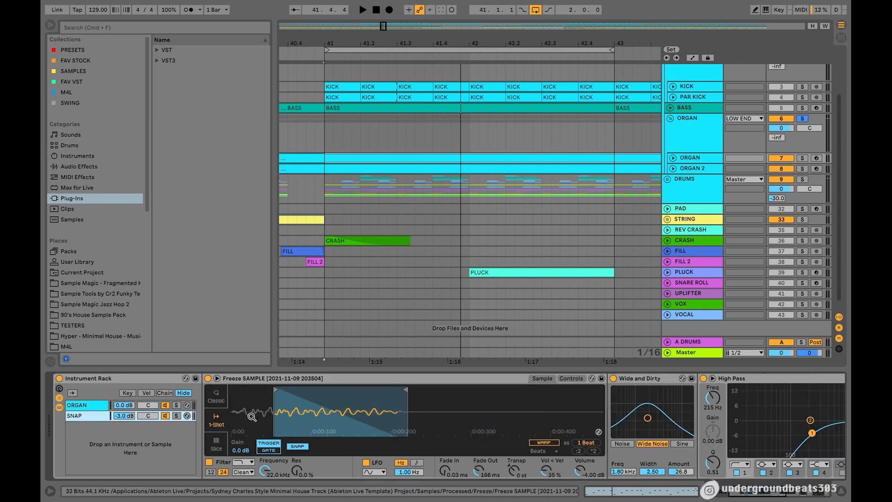
pyautogui.moveTo(405, 390)
pyautogui.mouseDown()
pyautogui.moveTo(393, 390)
pyautogui.moveTo(404, 390)
pyautogui.mouseUp()
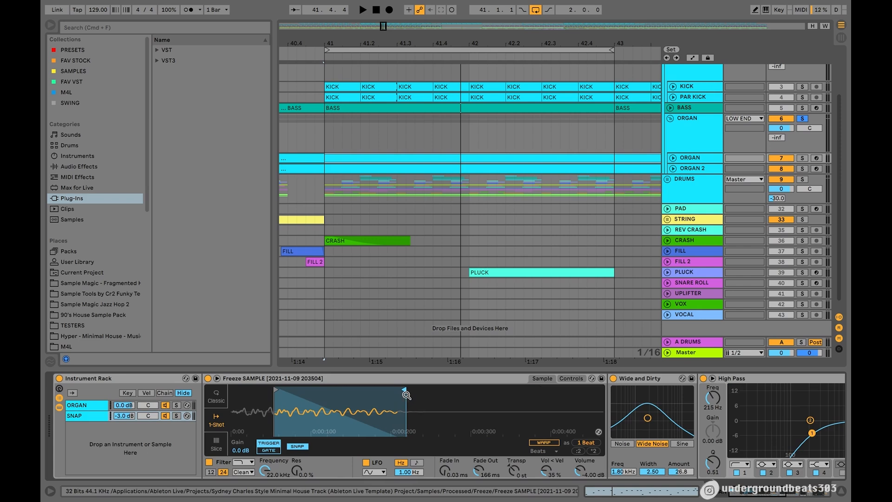
# Examine the SNAP chain's Wide and Dirty saturation and its High Pass filter.
pyautogui.click(657, 379)
pyautogui.hscroll(7, 617, 431)
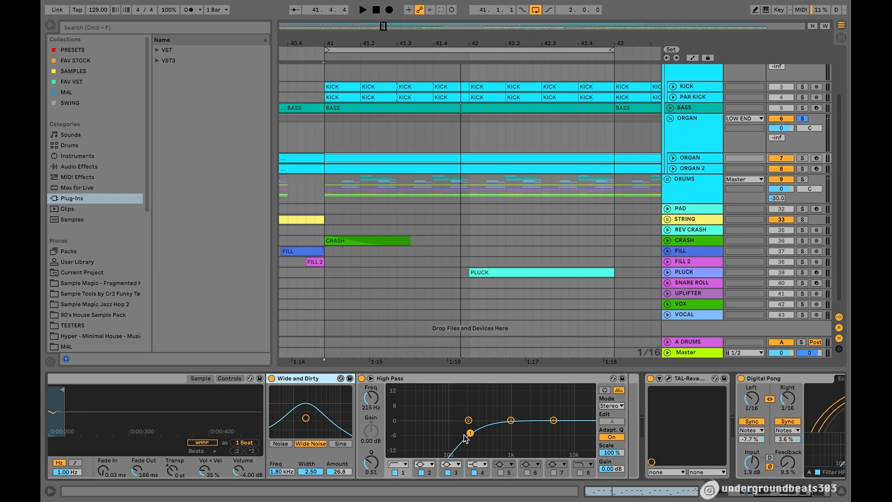
pyautogui.hscroll(-7, 492, 438)
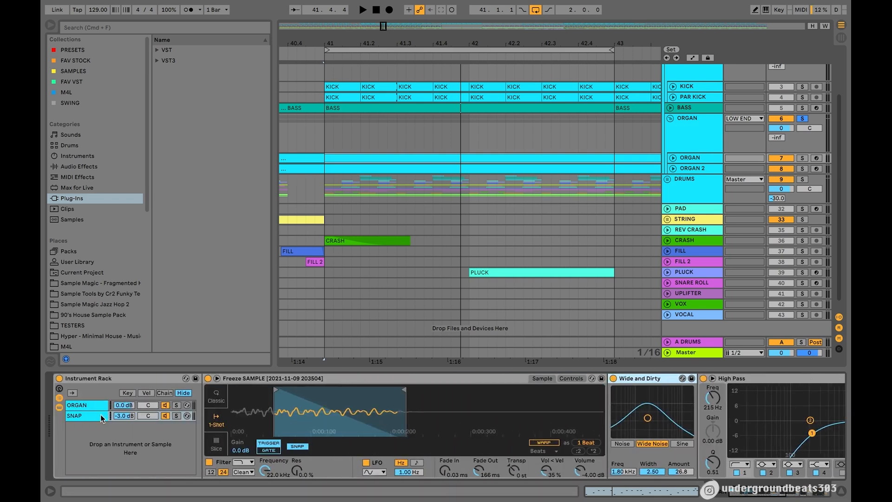
# Solo the ORGAN track, play it from just before bar 41 and toggle the rack's SNAP chain to hear its contribution.
pyautogui.click(88, 416)
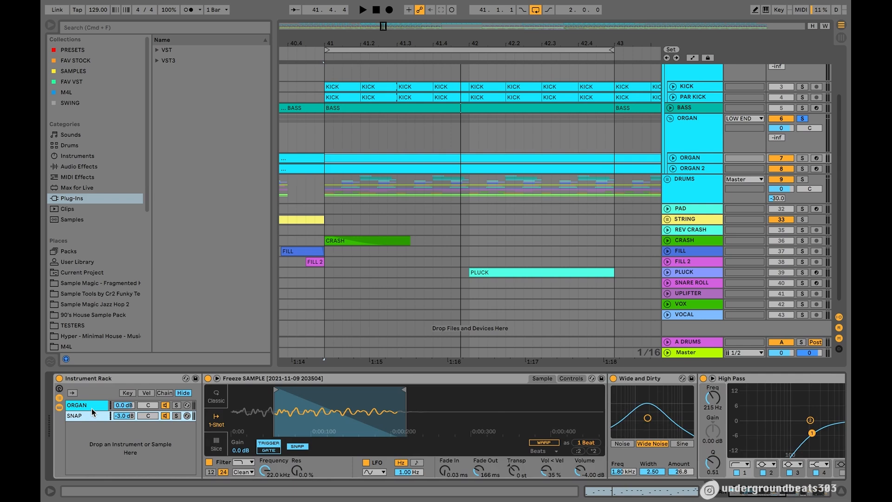
pyautogui.click(802, 158)
pyautogui.press('space')
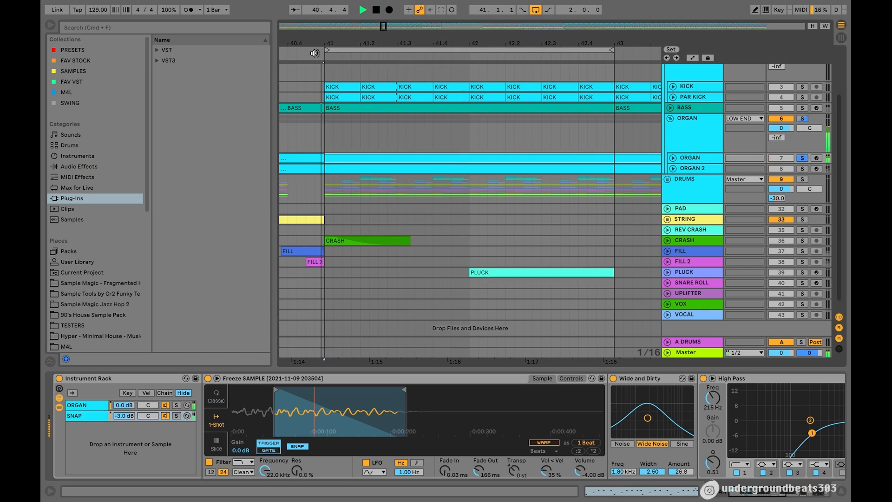
pyautogui.click(164, 416)
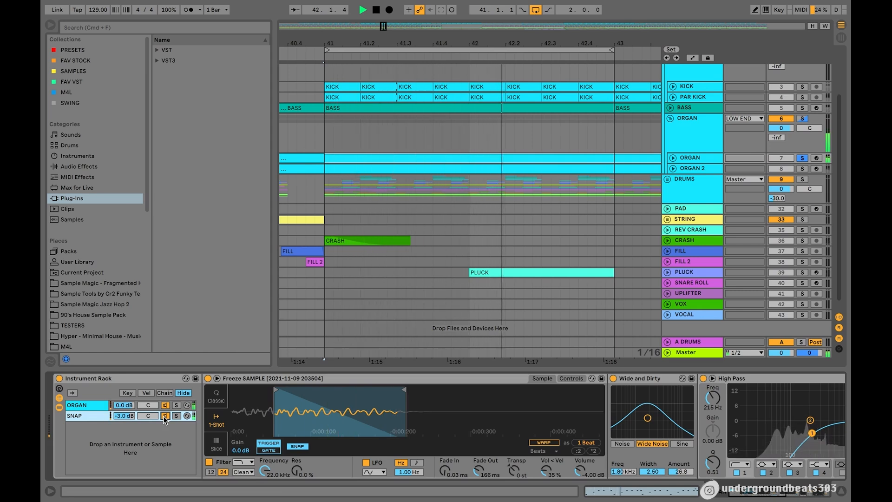
# Stop playback and unfold the ORGAN and ORGAN 2 tracks to show their MIDI notes.
pyautogui.click(376, 9)
pyautogui.click(380, 11)
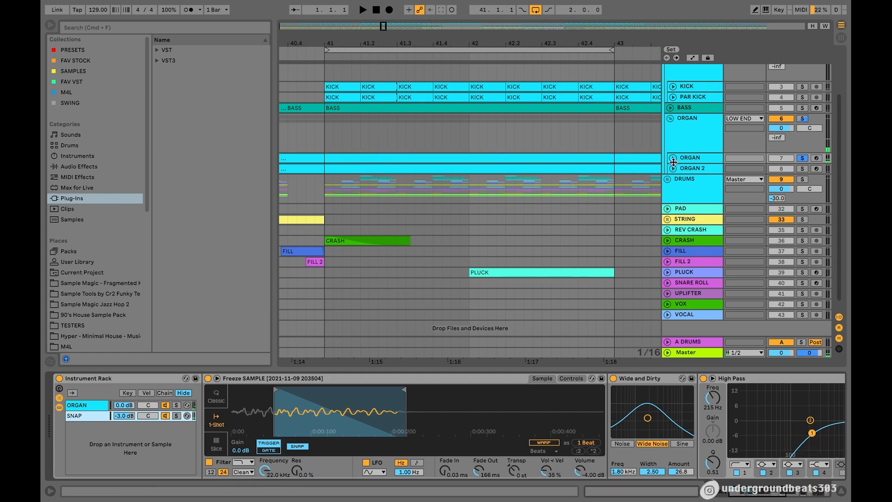
pyautogui.scroll(-1, 676, 171)
pyautogui.click(693, 160)
pyautogui.click(698, 151)
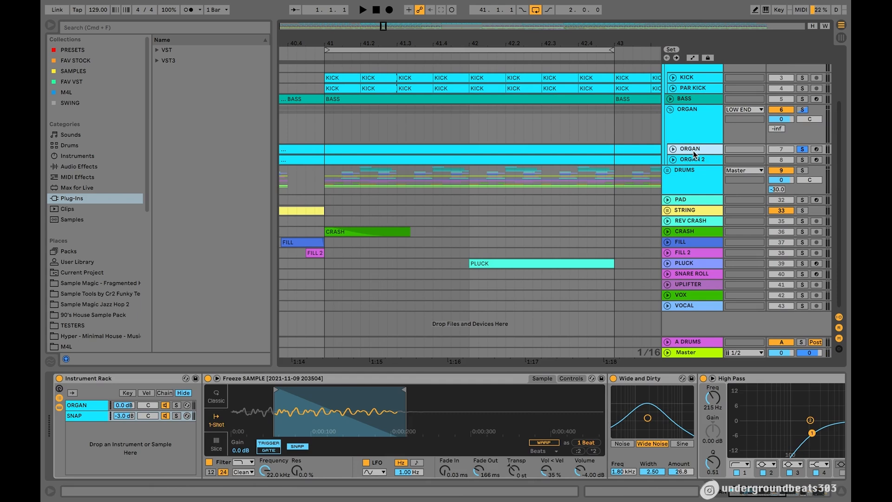
pyautogui.click(684, 158)
pyautogui.click(672, 149)
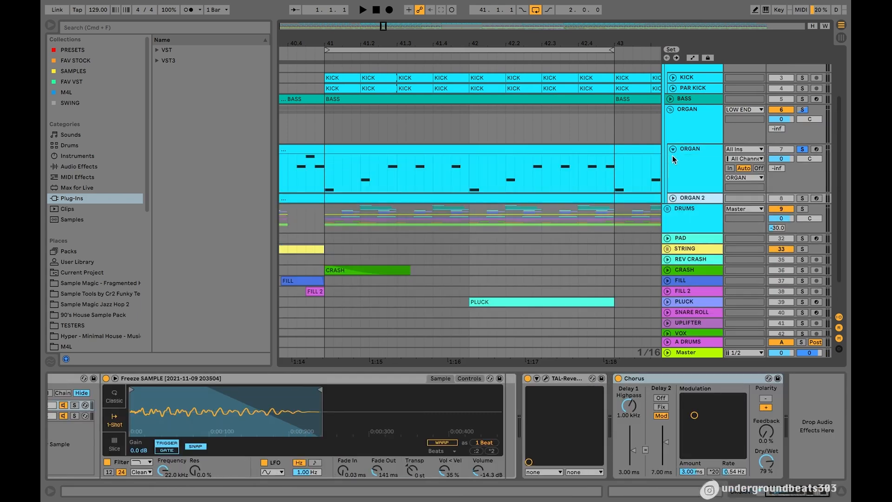
pyautogui.click(672, 199)
# Replace the ORGAN 2 clip at bar 41 with a copy of the ORGAN clip and shift it to start at 41.1.3.
pyautogui.click(406, 149)
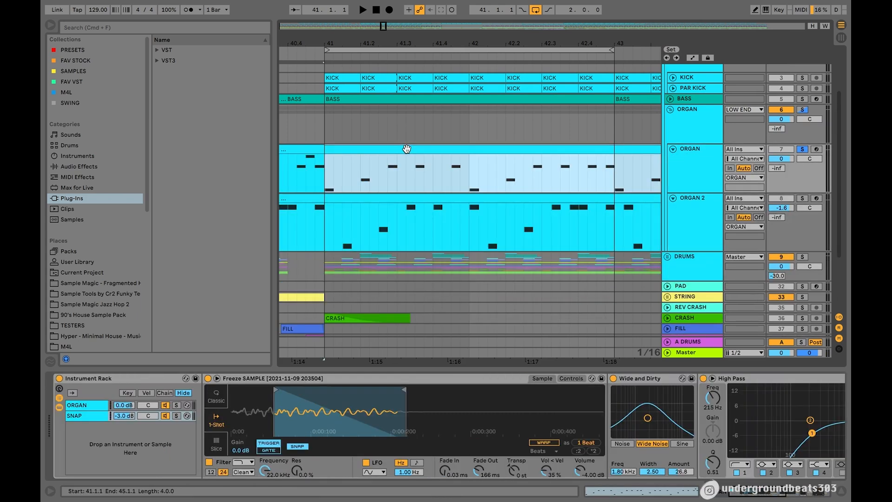
pyautogui.click(344, 199)
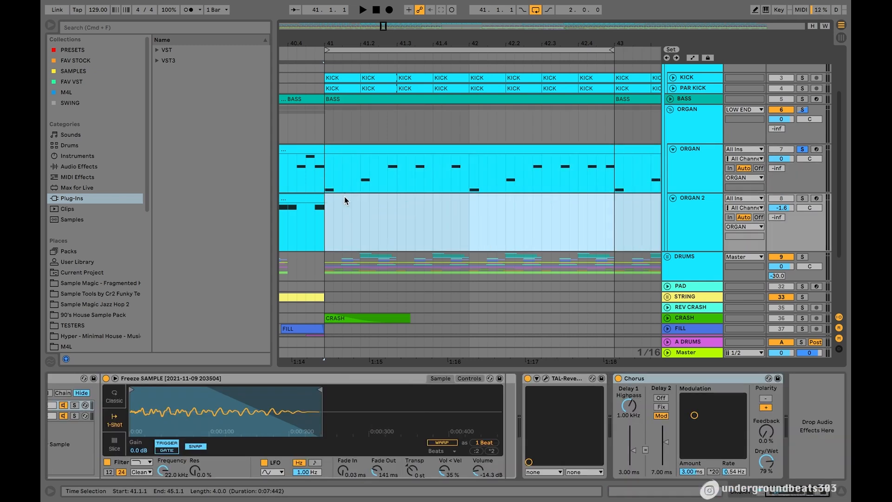
pyautogui.press('Delete')
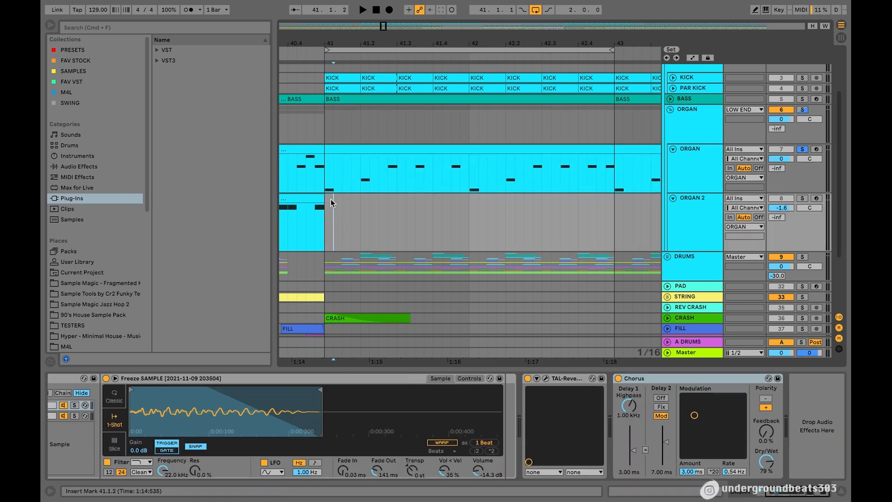
pyautogui.press('super+v')
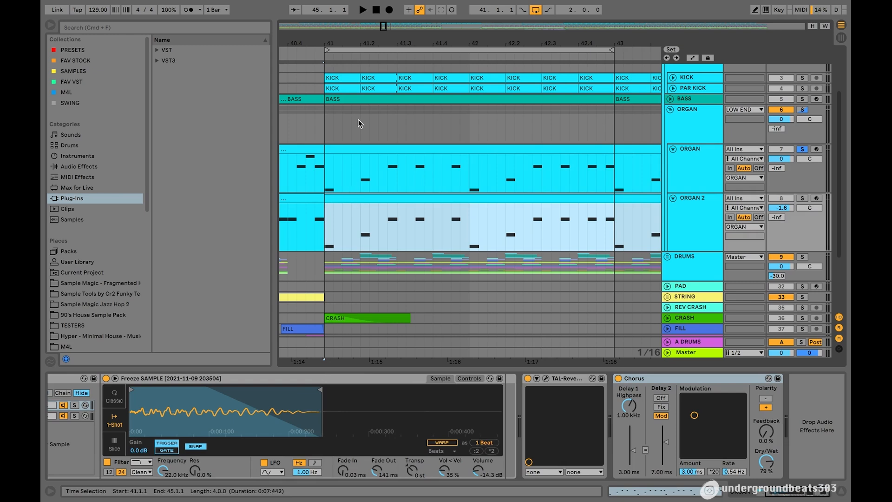
pyautogui.moveTo(345, 199)
pyautogui.mouseDown()
pyautogui.moveTo(368, 201)
pyautogui.moveTo(360, 201)
pyautogui.mouseUp()
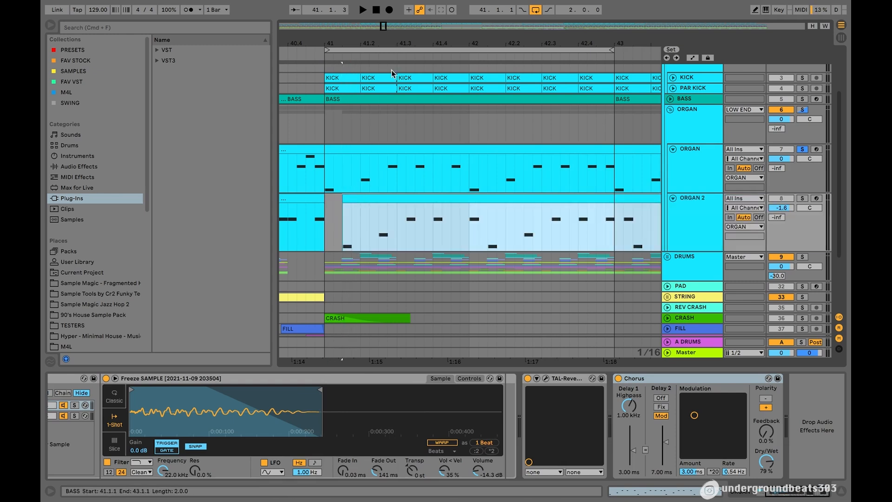
# Play both organ tracks from bar 41, moving the ORGAN 2 clip to 41.1.1 and back to 41.1.3 to compare the timing.
pyautogui.moveTo(384, 25)
pyautogui.mouseDown()
pyautogui.moveTo(384, 42)
pyautogui.moveTo(384, 28)
pyautogui.mouseUp()
pyautogui.scroll(-2, 442, 119)
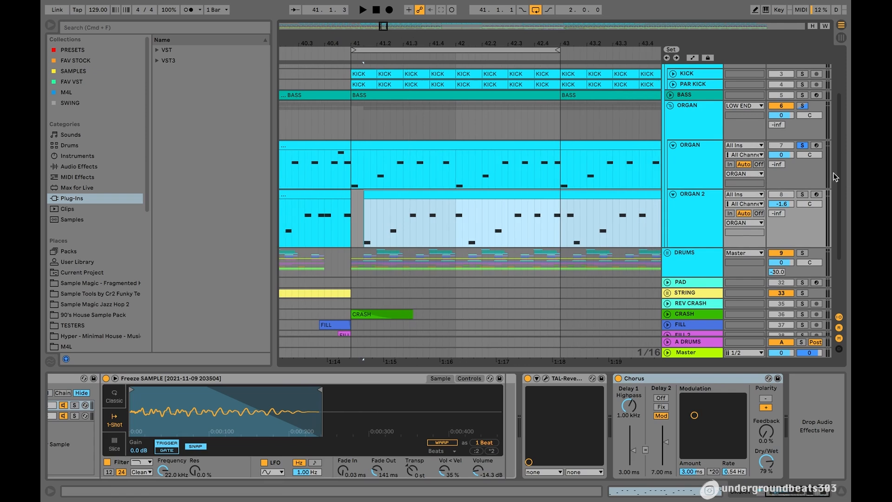
pyautogui.click(344, 53)
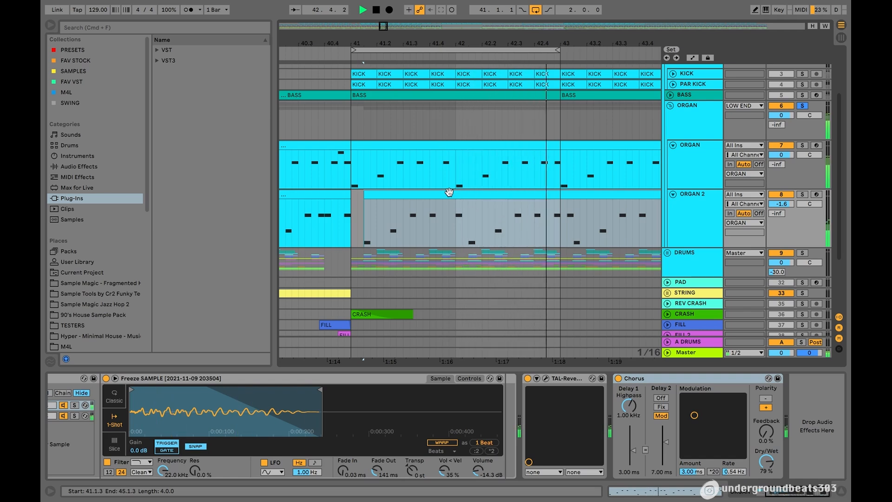
pyautogui.moveTo(449, 192); pyautogui.dragTo(437, 191)
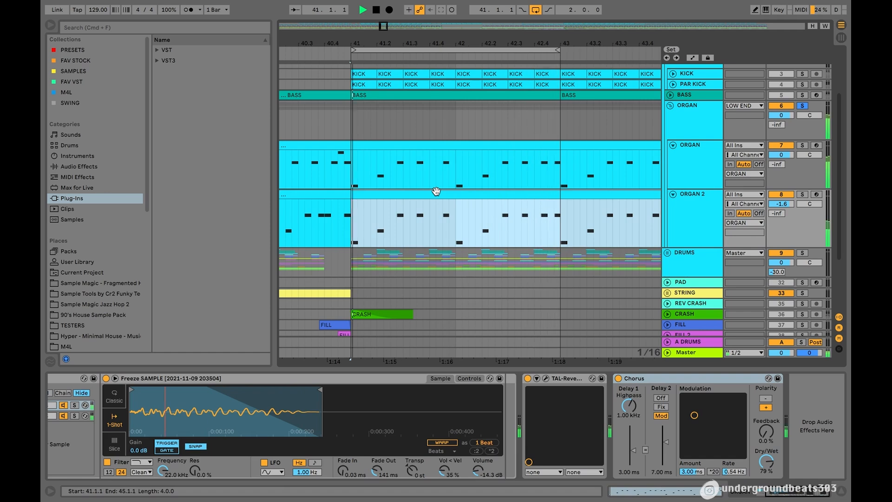
pyautogui.moveTo(424, 195)
pyautogui.mouseDown()
pyautogui.moveTo(438, 201)
pyautogui.moveTo(434, 194)
pyautogui.mouseUp()
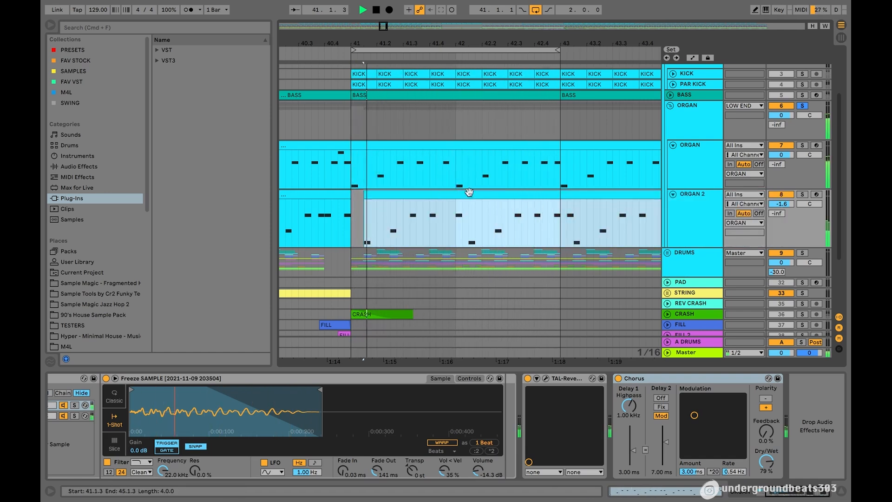
pyautogui.press('space')
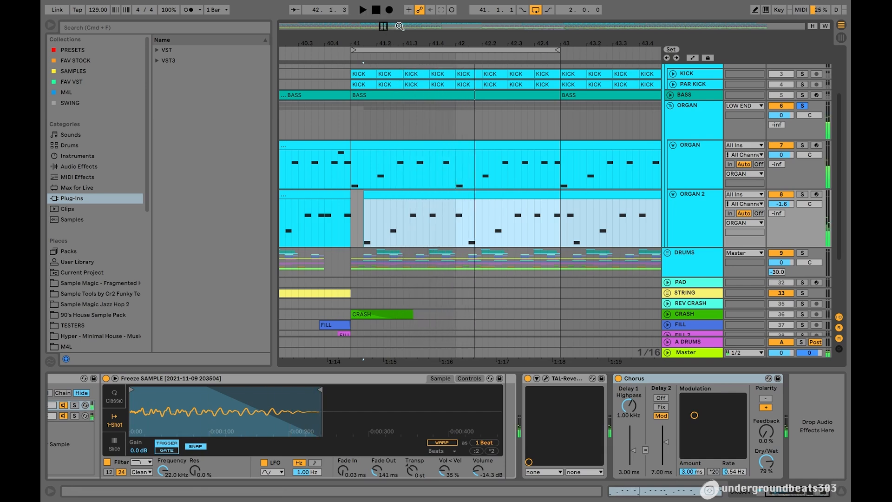
# Compare the device chains of the ORGAN and ORGAN 2 tracks, including the Digital Pong echo and the Chorus.
pyautogui.click(699, 132)
pyautogui.click(703, 207)
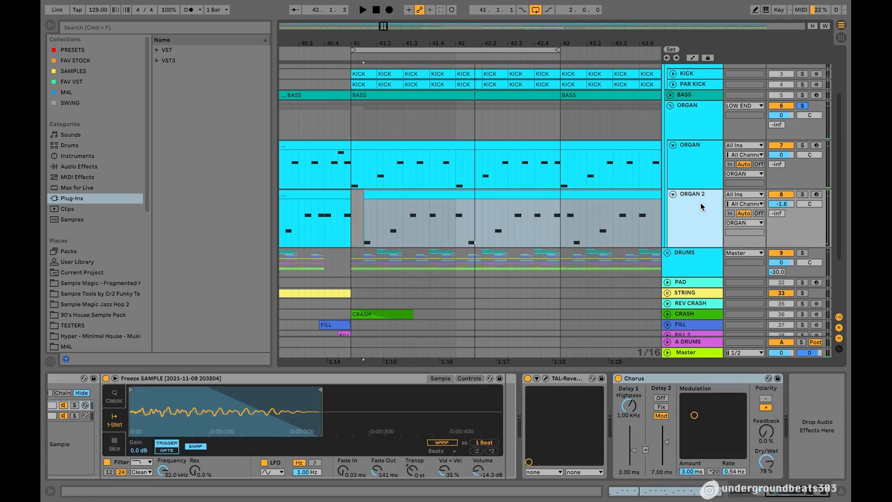
pyautogui.click(695, 164)
pyautogui.click(702, 227)
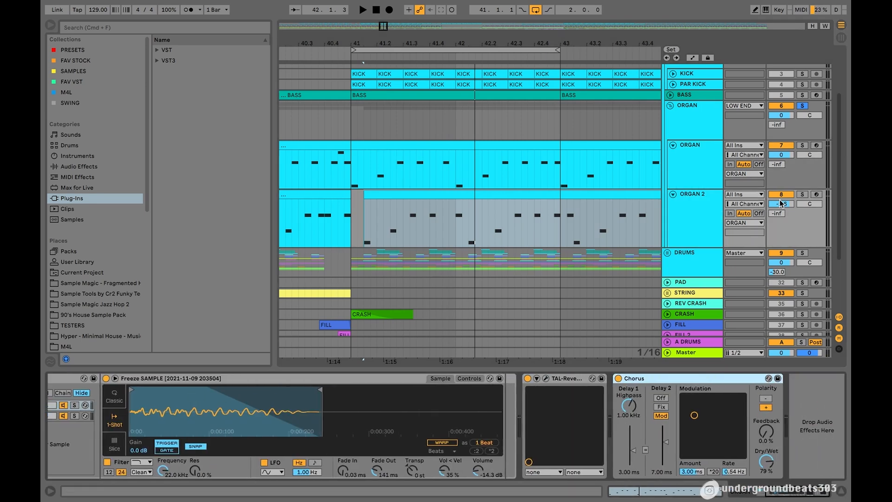
pyautogui.click(697, 157)
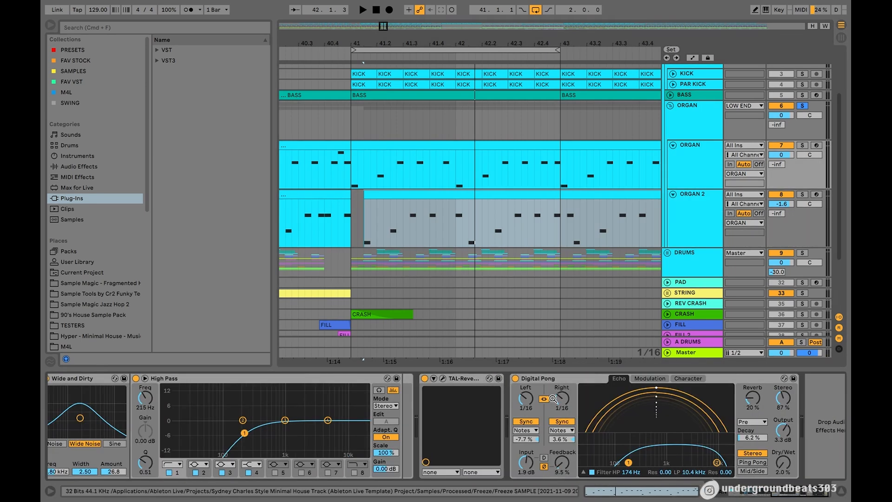
pyautogui.click(675, 226)
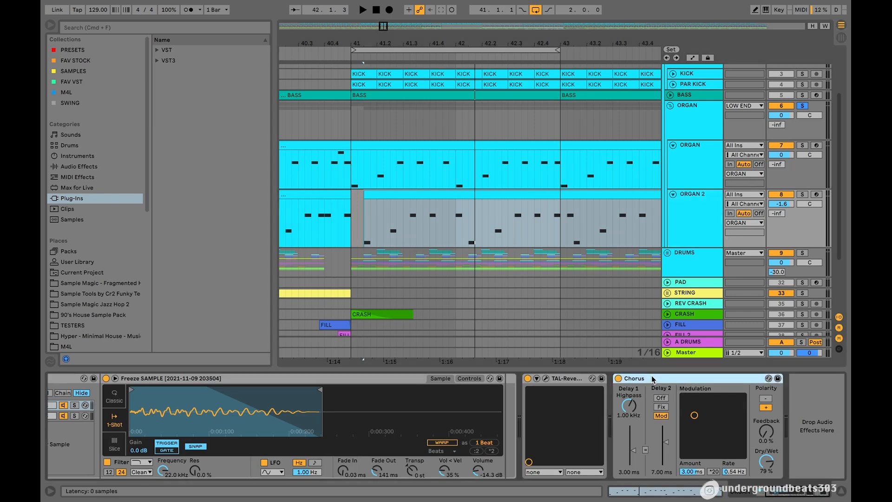
# Solo ORGAN 2, play it from bar 41 and switch its Chorus off and on to hear the difference.
pyautogui.moveTo(385, 27); pyautogui.dragTo(387, 38)
pyautogui.hscroll(-4, 446, 164)
pyautogui.scroll(-1, 446, 164)
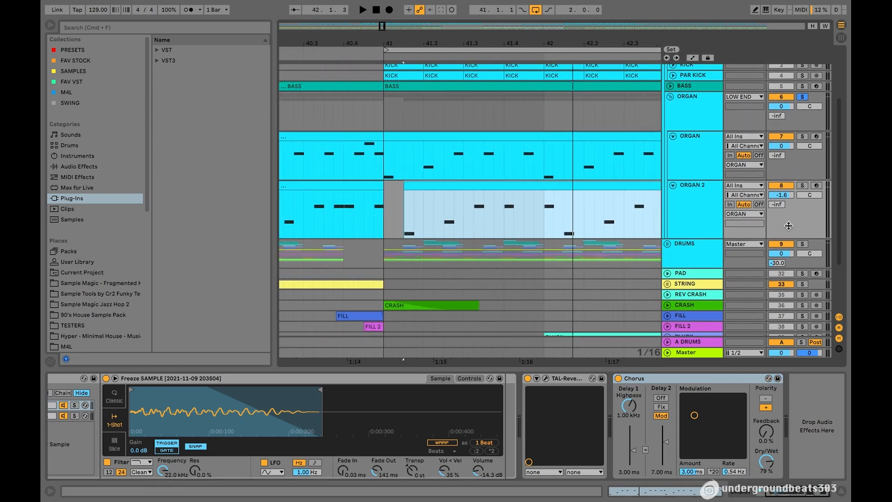
pyautogui.click(805, 186)
pyautogui.click(384, 55)
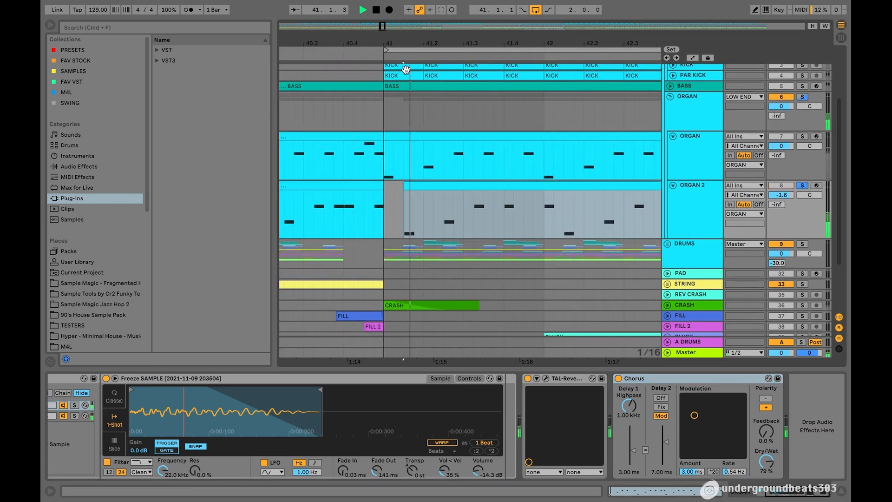
pyautogui.click(618, 378)
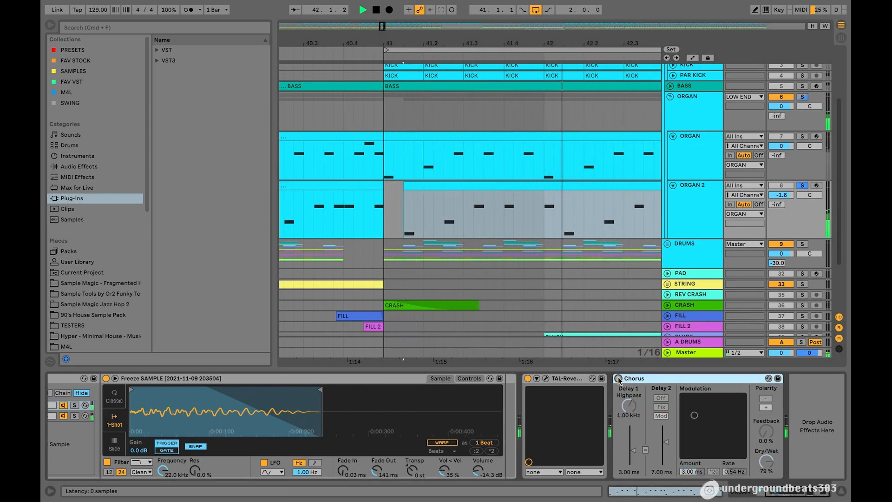
pyautogui.click(618, 378)
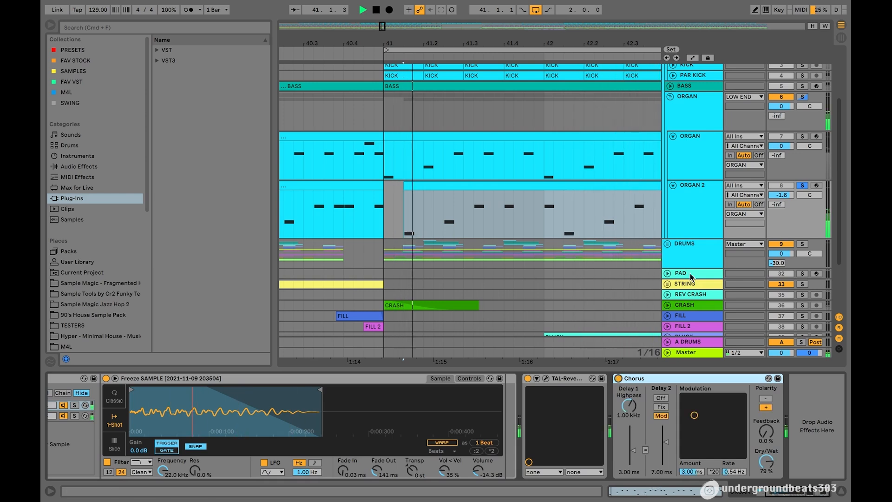
# Add the ORGAN track to the solo for a combined listen, and clear the organ solos to hear the full mix.
pyautogui.click(692, 139)
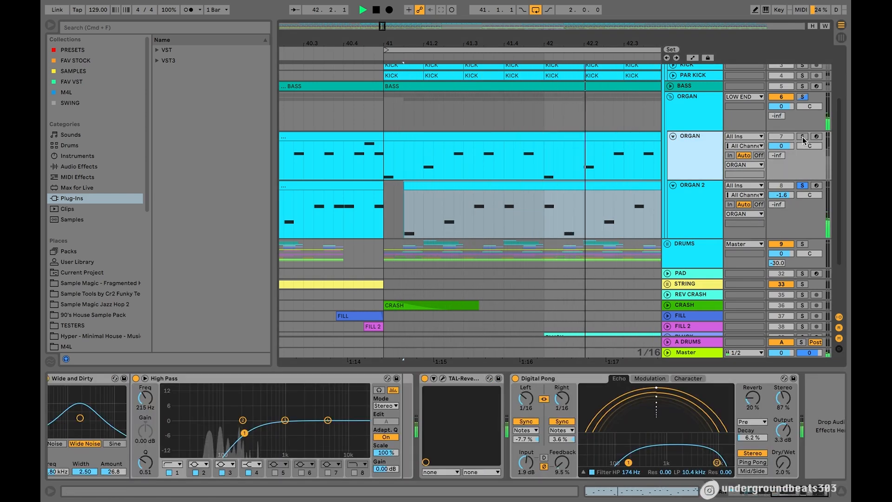
pyautogui.click(802, 136)
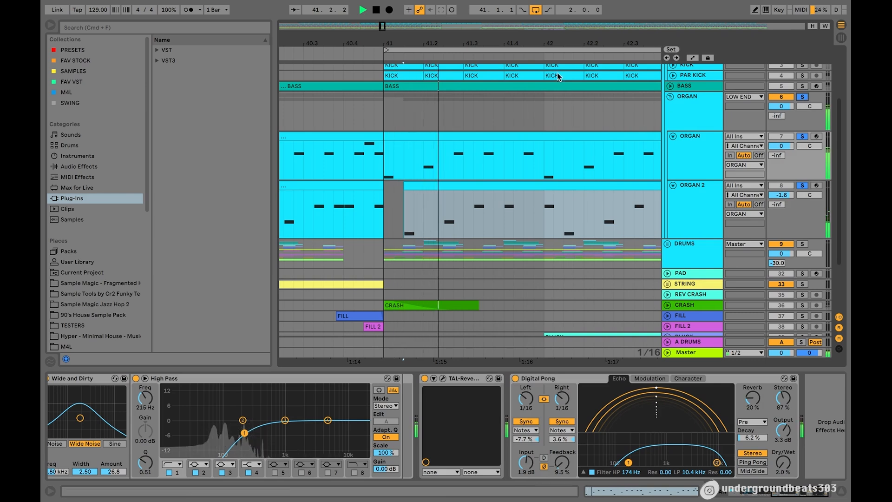
pyautogui.click(802, 97)
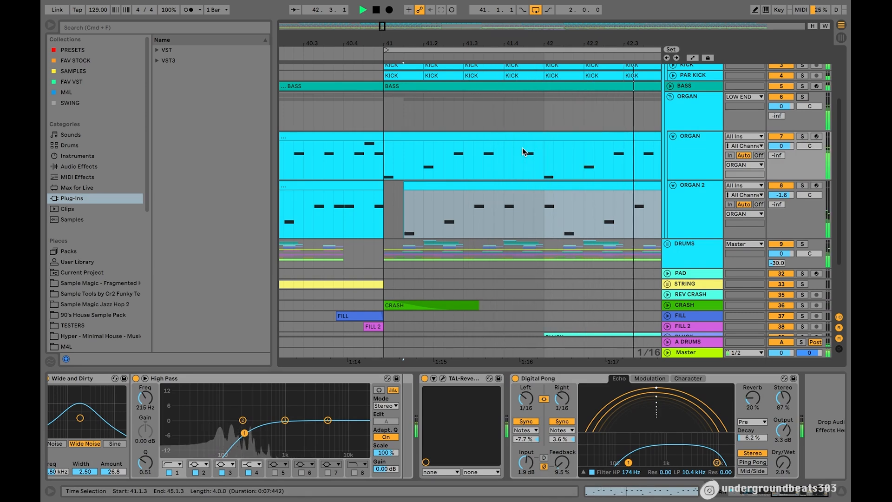
# Toggle the Chorus on ORGAN 2 while the full mix plays to hear its effect in context.
pyautogui.click(557, 214)
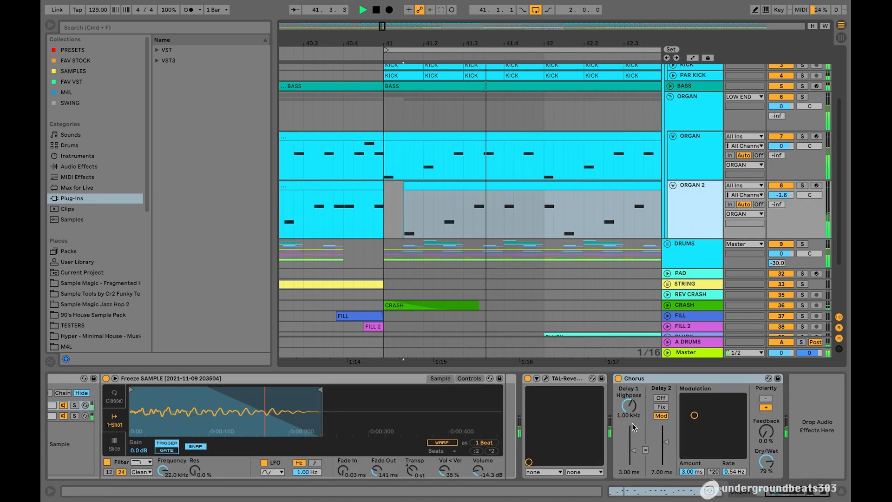
pyautogui.click(618, 378)
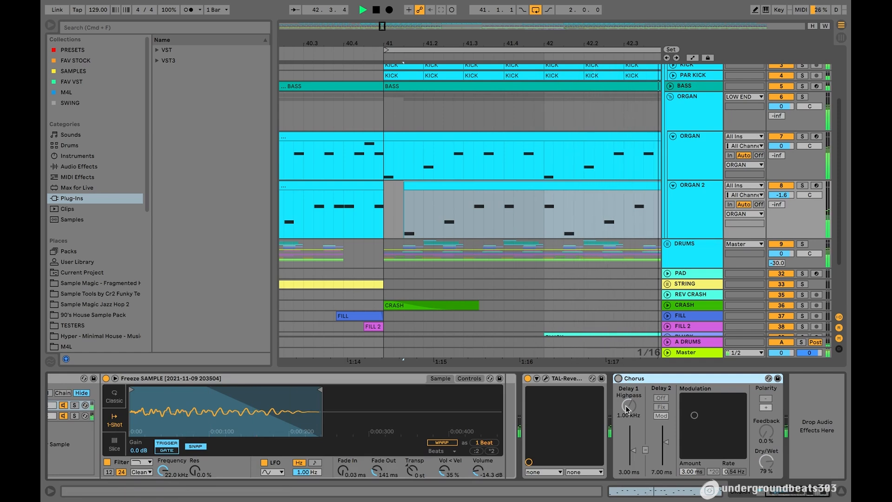
pyautogui.click(617, 378)
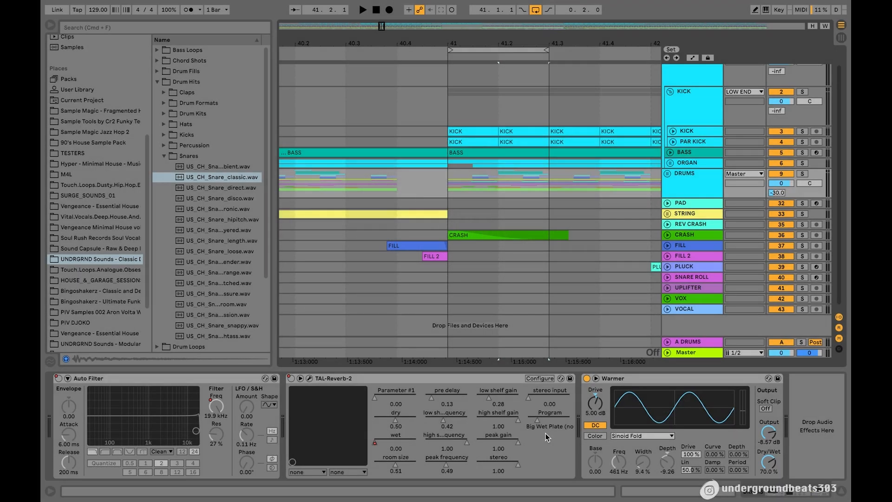
# Unfold the DRUMS group, solo its CLAP group and play the loop at bar 41.
pyautogui.click(668, 173)
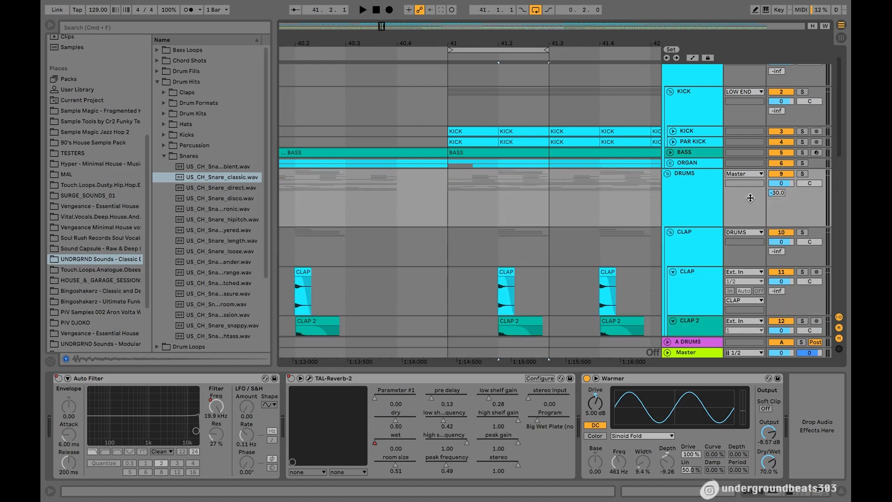
pyautogui.scroll(-4, 751, 197)
pyautogui.scroll(3, 611, 171)
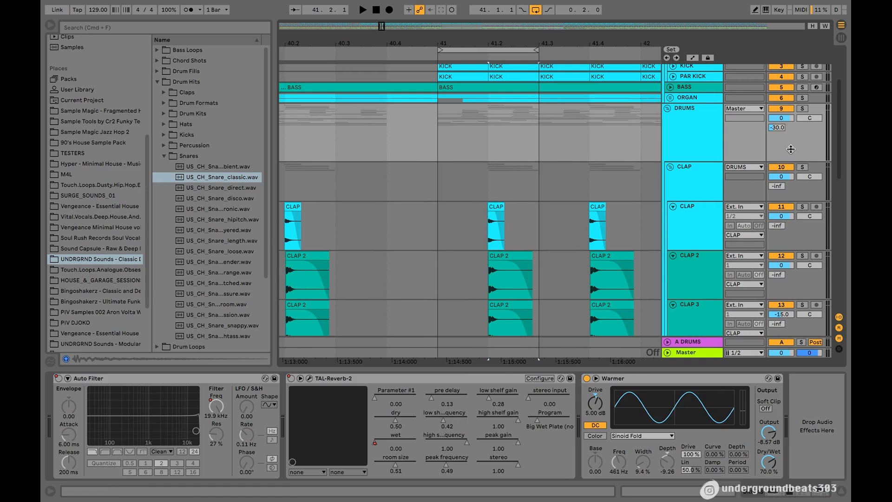
pyautogui.click(806, 167)
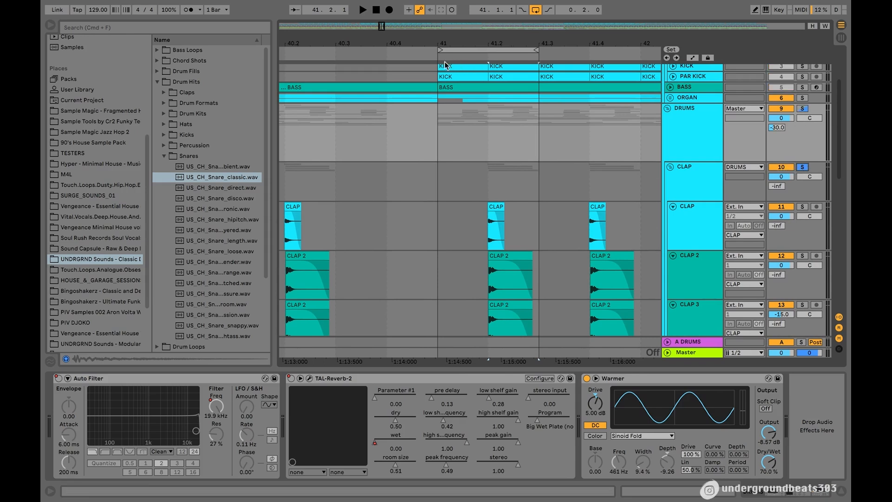
pyautogui.press('space')
pyautogui.scroll(-3, 560, 165)
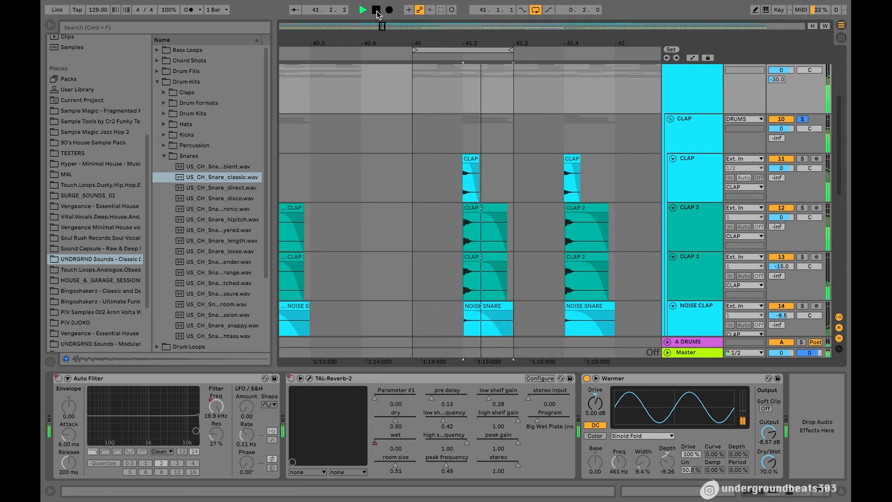
# Examine the devices on the CLAP, CLAP 2, CLAP 3 and NOISE CLAP tracks in turn.
pyautogui.scroll(-2, 599, 168)
pyautogui.click(690, 153)
pyautogui.click(695, 204)
pyautogui.click(696, 260)
pyautogui.click(695, 311)
pyautogui.scroll(-2, 696, 310)
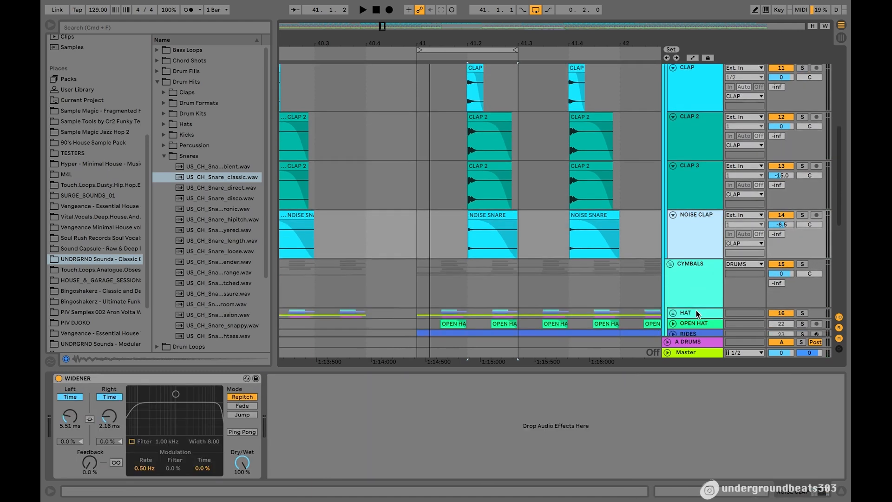
pyautogui.scroll(2, 699, 236)
pyautogui.scroll(-2, 698, 236)
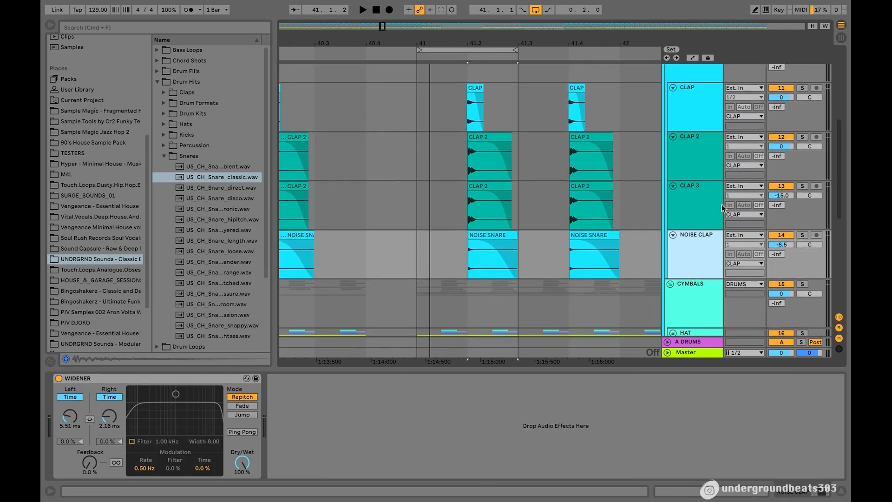
# Solo the first CLAP layer alone, play it from bar 41 and stop playback.
pyautogui.click(802, 88)
pyautogui.click(420, 57)
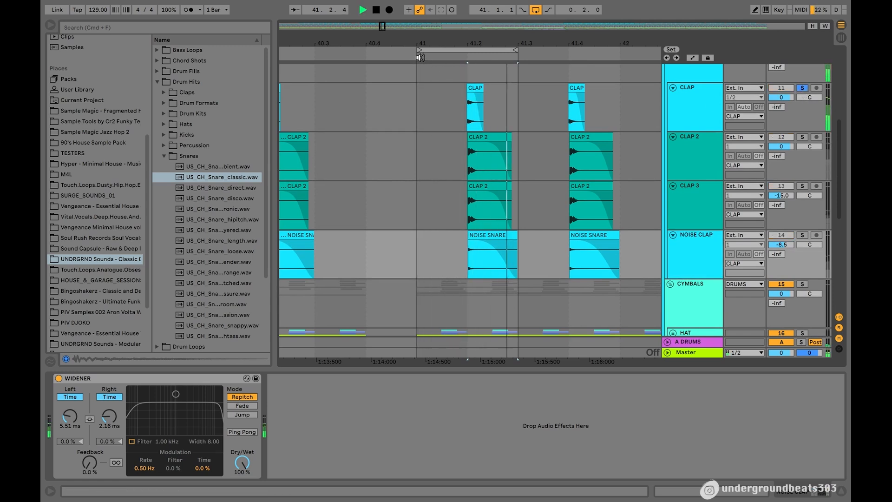
pyautogui.click(377, 10)
pyautogui.click(376, 11)
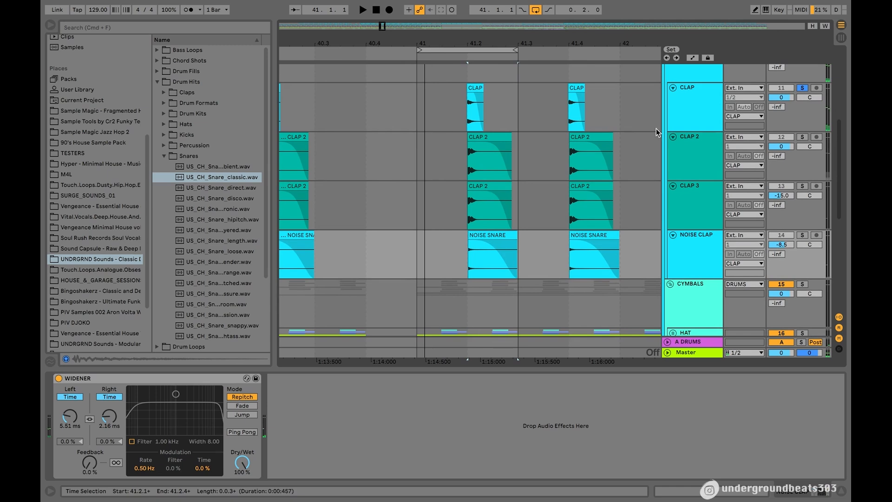
# Solo the CLAP 2 track, play it from bar 41 and stop playback.
pyautogui.click(695, 118)
pyautogui.click(709, 150)
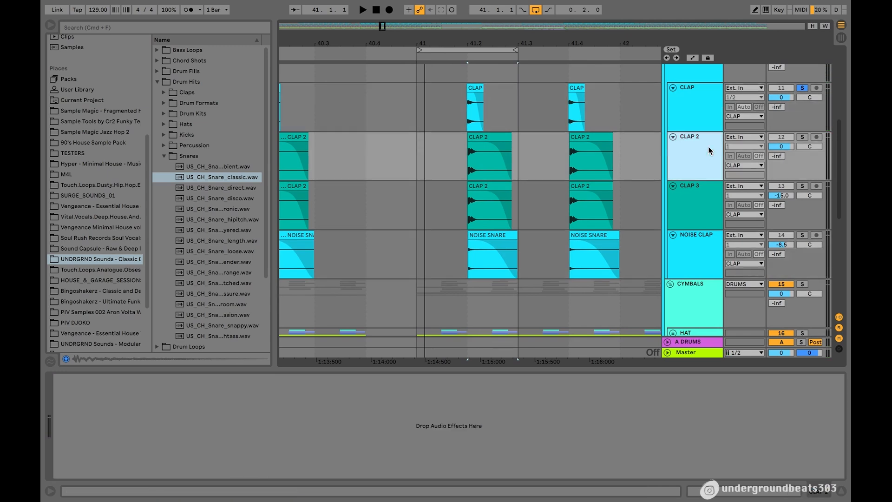
pyautogui.click(802, 137)
pyautogui.press('space')
pyautogui.click(377, 11)
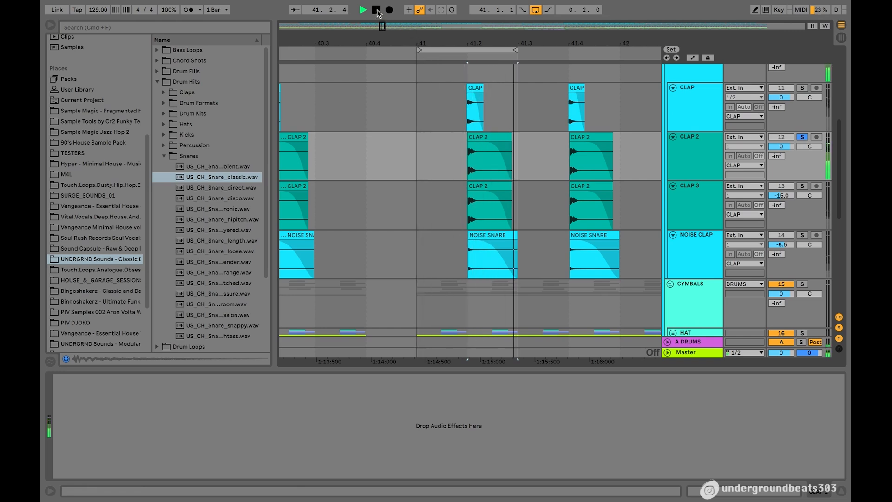
# Solo the CLAP 3 track and examine its Warmer, Wide and Dirty, and High Pass devices.
pyautogui.click(692, 202)
pyautogui.scroll(-2, 523, 166)
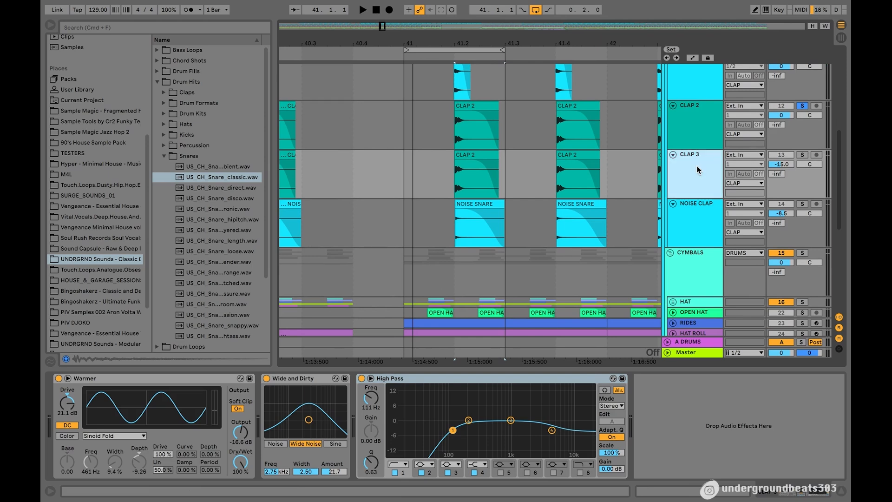
pyautogui.click(802, 155)
pyautogui.click(700, 132)
pyautogui.click(700, 157)
pyautogui.click(178, 376)
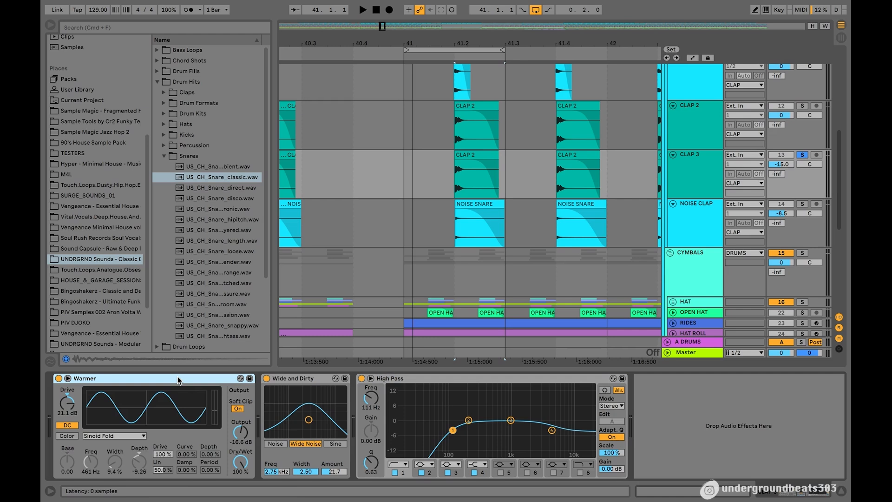
pyautogui.click(293, 379)
pyautogui.click(415, 379)
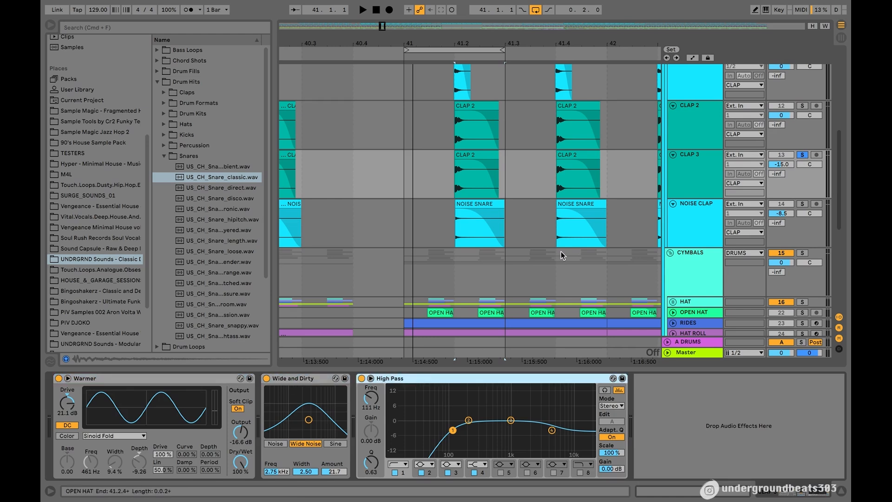
pyautogui.click(701, 168)
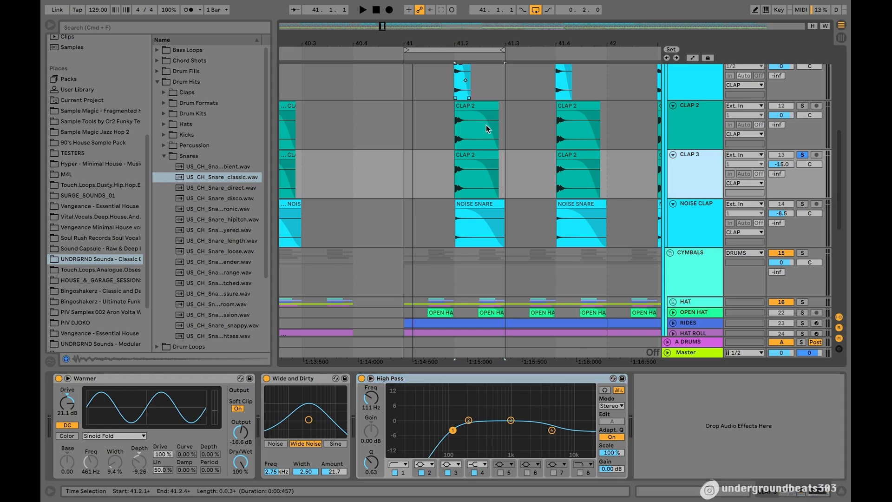
# Solo the NOISE CLAP track, play it from bar 41 and stop playback.
pyautogui.scroll(3, 485, 125)
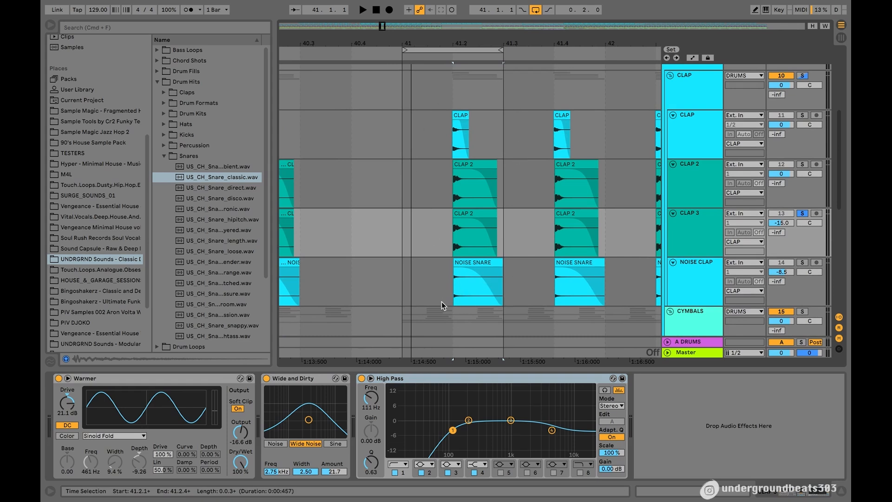
pyautogui.scroll(-2, 705, 226)
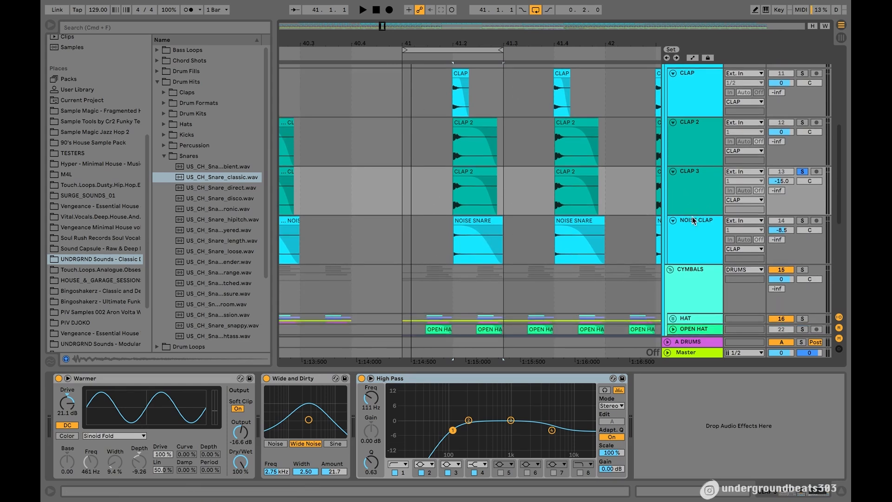
pyautogui.click(695, 226)
pyautogui.moveTo(381, 26); pyautogui.dragTo(383, 60)
pyautogui.scroll(-2, 456, 149)
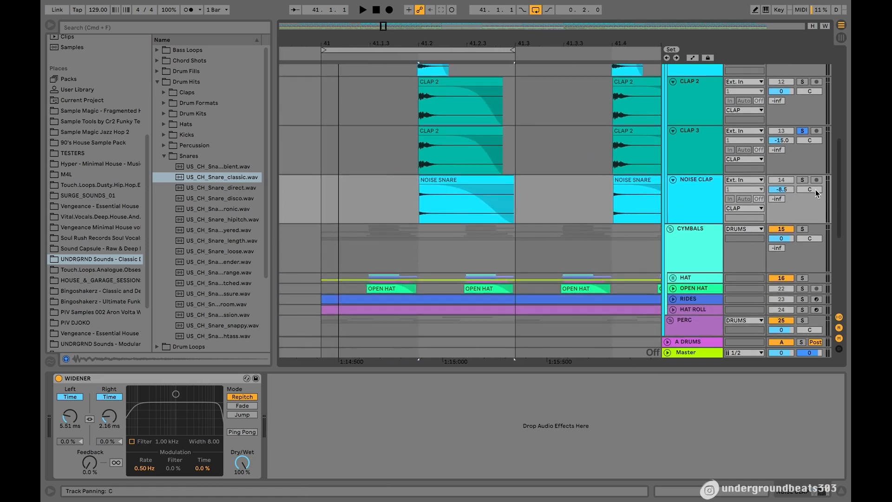
pyautogui.click(803, 181)
pyautogui.click(363, 10)
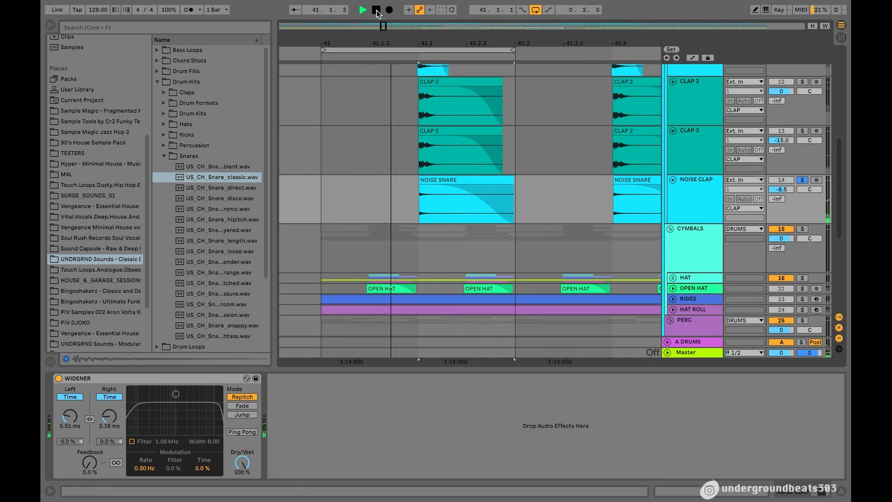
pyautogui.click(377, 10)
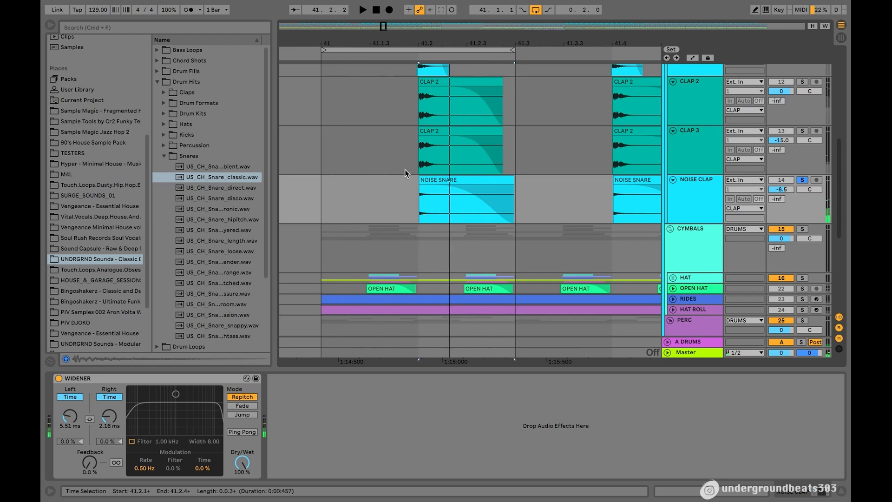
# Replace the NOISE SNARE clip at 41.2 on NOISE CLAP with the US_CH_Snare_classic.wav sample, starting just after the beat.
pyautogui.click(440, 179)
pyautogui.press('Delete')
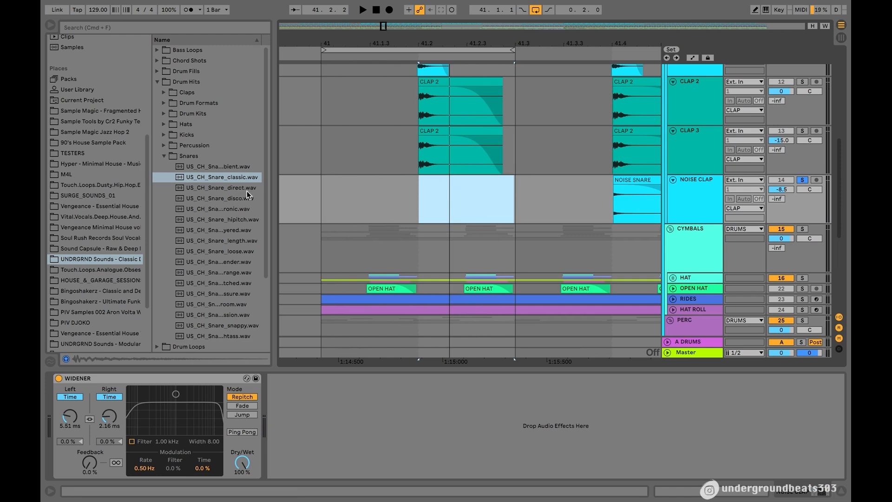
pyautogui.click(227, 179)
pyautogui.moveTo(233, 183); pyautogui.dragTo(419, 182)
pyautogui.moveTo(385, 27); pyautogui.dragTo(386, 47)
pyautogui.hscroll(-4, 404, 203)
pyautogui.scroll(-1, 404, 203)
pyautogui.moveTo(346, 167); pyautogui.dragTo(364, 169)
pyautogui.click(379, 10)
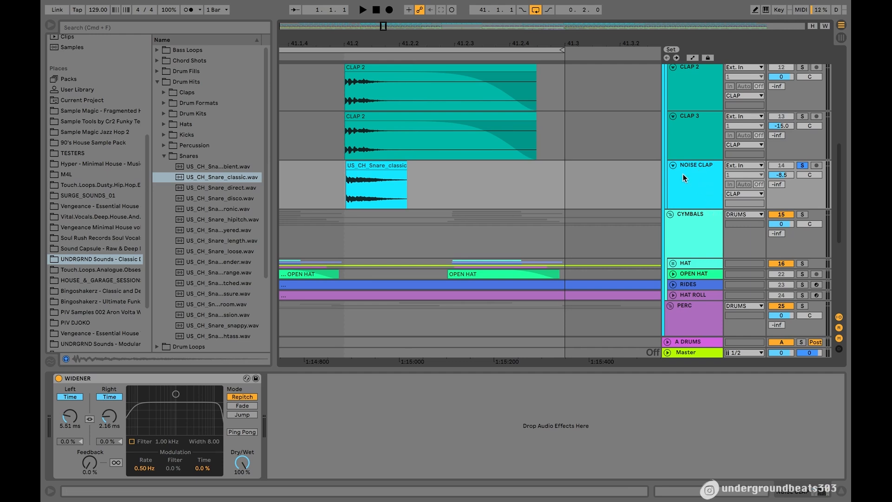
# Examine how the start points of the four layered clap clips are offset around beat 41.2.
pyautogui.scroll(2, 422, 185)
pyautogui.hscroll(-1, 422, 185)
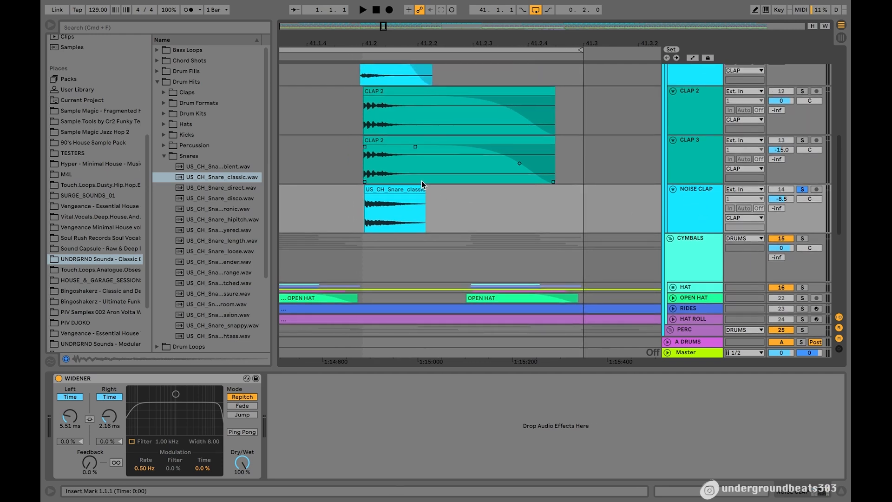
pyautogui.scroll(5, 696, 196)
pyautogui.scroll(3, 503, 164)
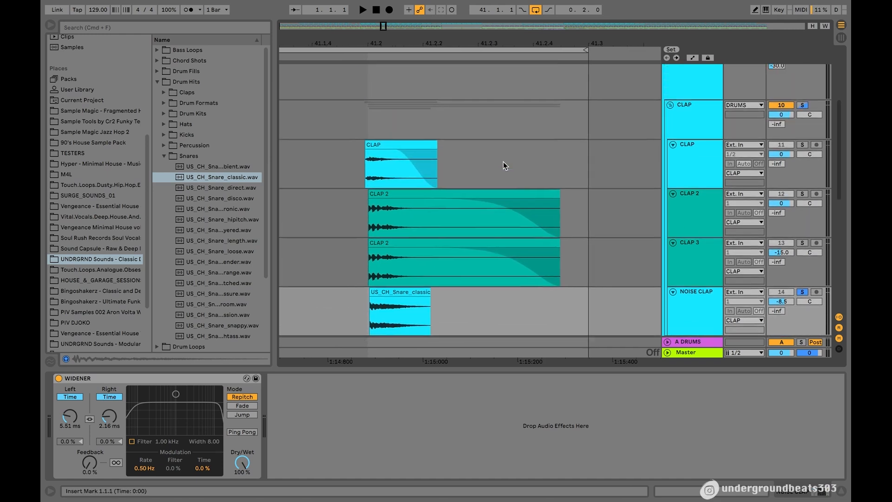
pyautogui.scroll(-3, 503, 163)
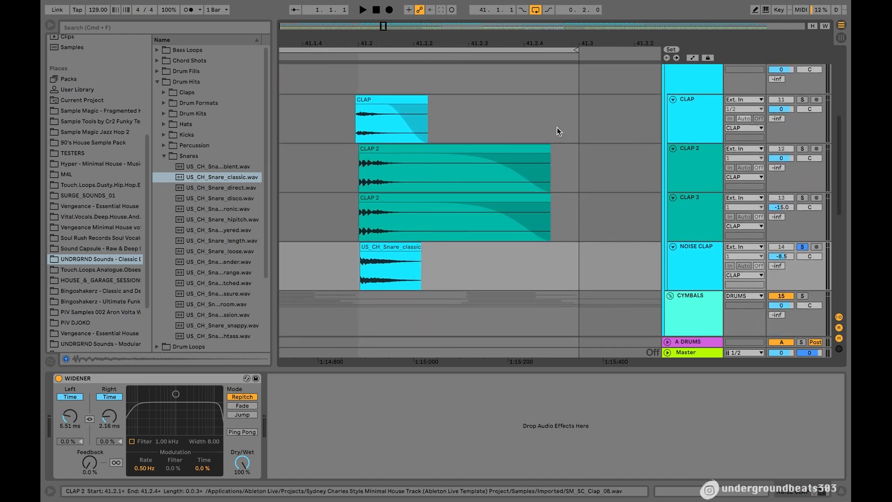
pyautogui.scroll(2, 730, 200)
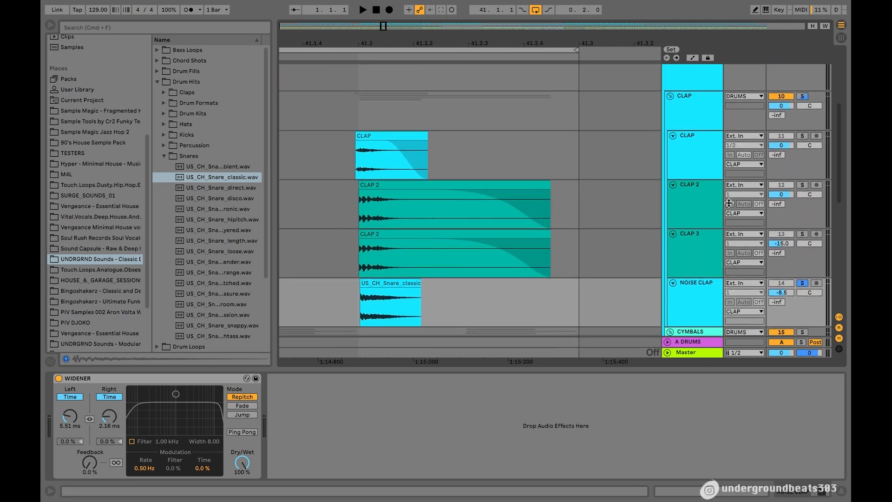
pyautogui.scroll(-3, 705, 269)
# Set the right delay time of WIDENER on NOISE CLAP to 2.25 ms and toggle the device while the soloed track plays.
pyautogui.click(692, 257)
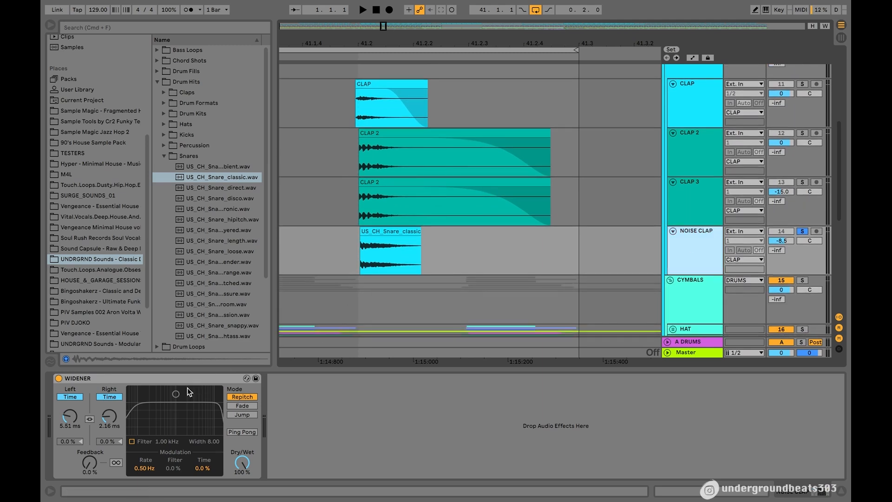
pyautogui.click(139, 384)
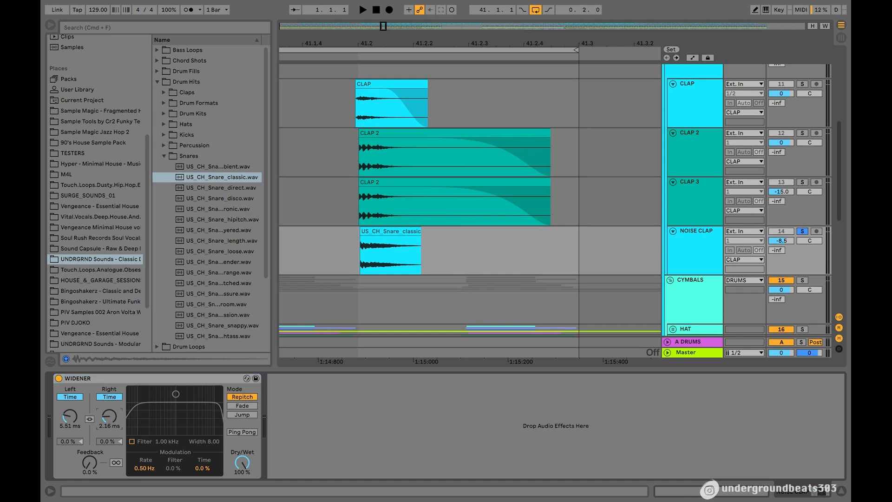
pyautogui.scroll(3, 596, 237)
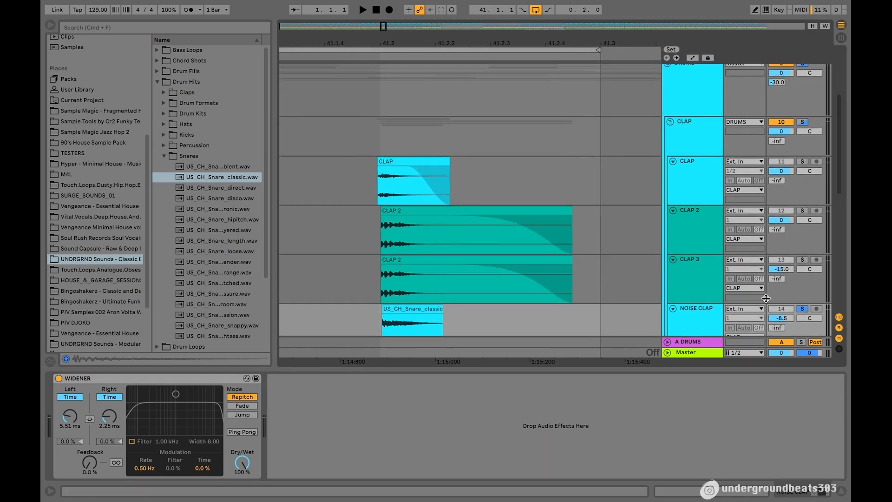
pyautogui.click(801, 308)
pyautogui.press('space')
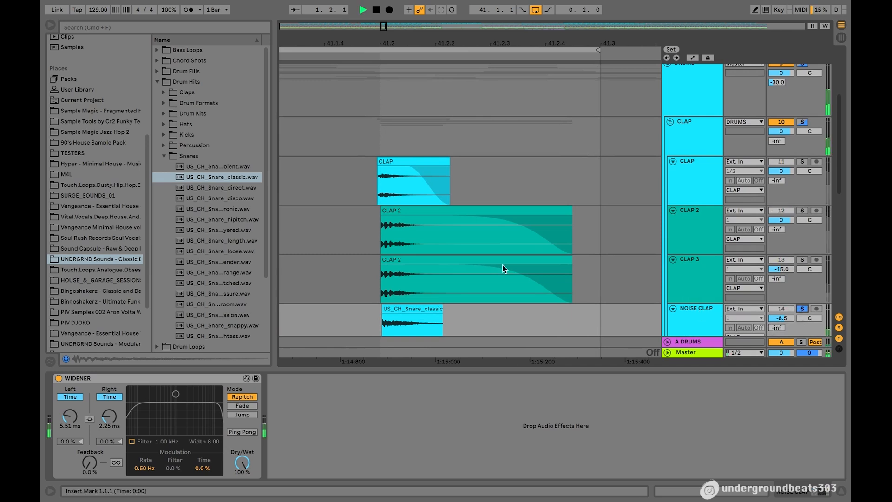
pyautogui.click(59, 378)
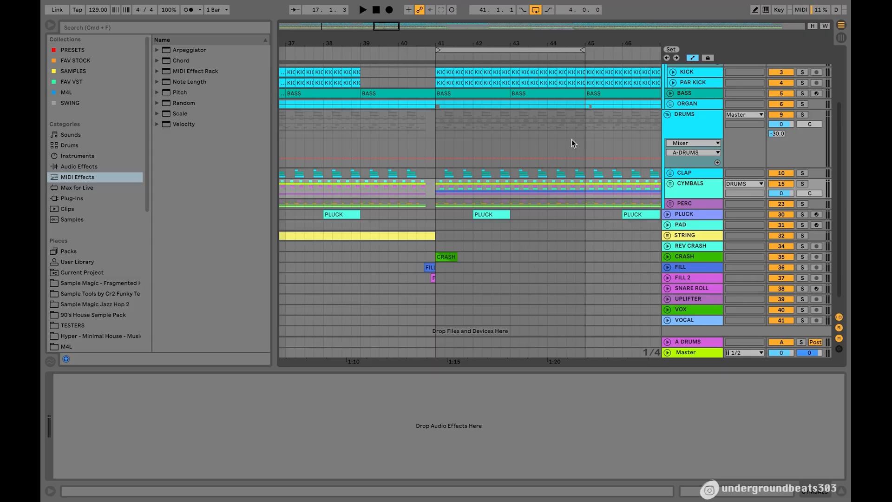
# Solo the CYMBALS group, play the loop from bar 41, unfold the group and stop playback.
pyautogui.click(802, 184)
pyautogui.click(434, 54)
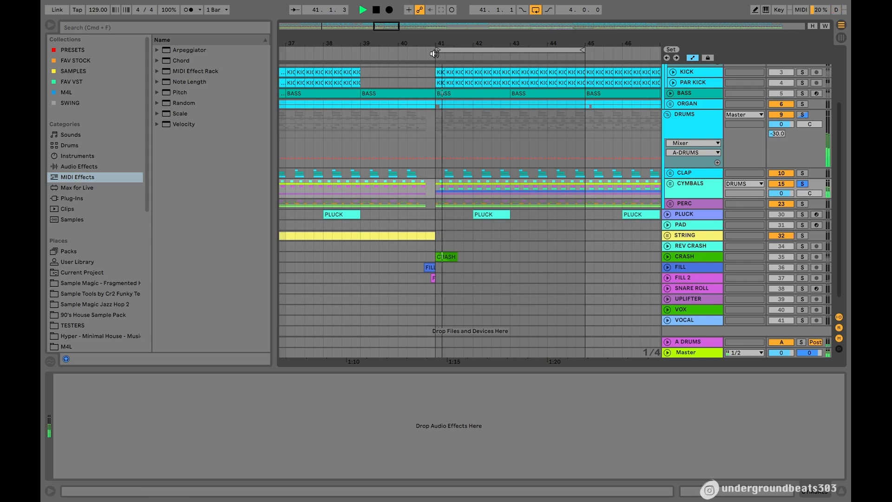
pyautogui.click(670, 184)
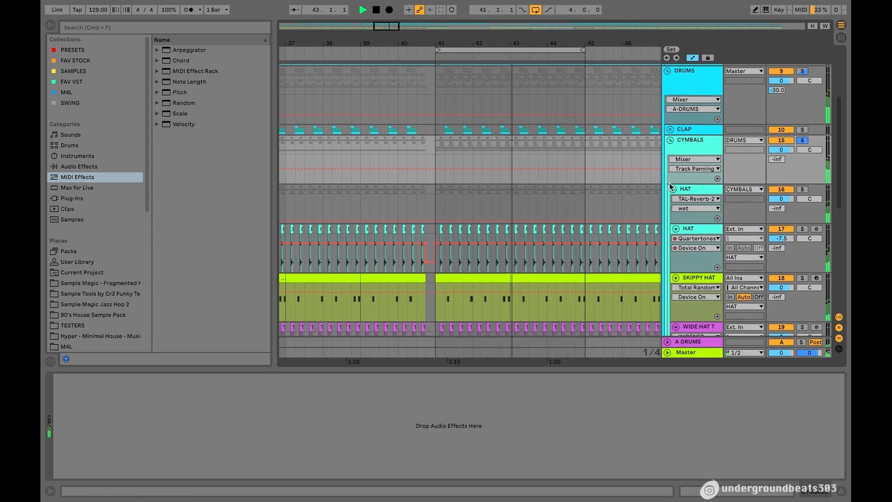
pyautogui.click(376, 10)
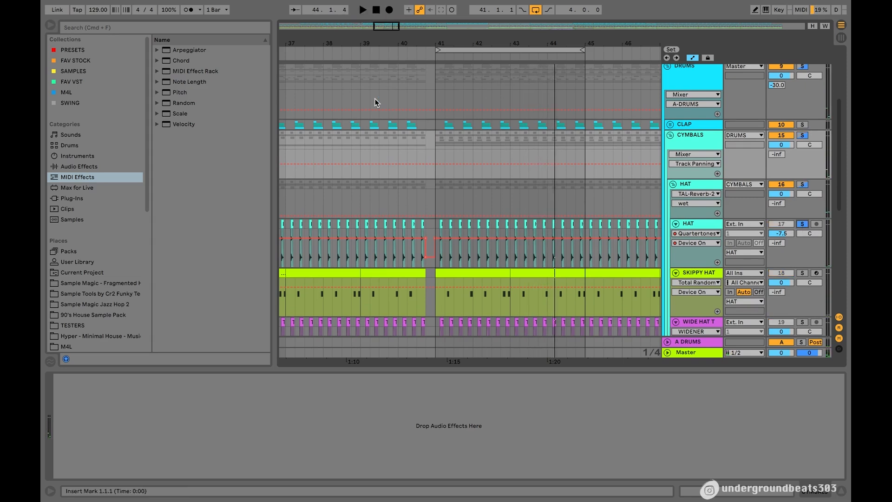
# Play the soloed HAT track from bar 41 and examine its Formant -5 and Phased & Confused devices.
pyautogui.click(431, 56)
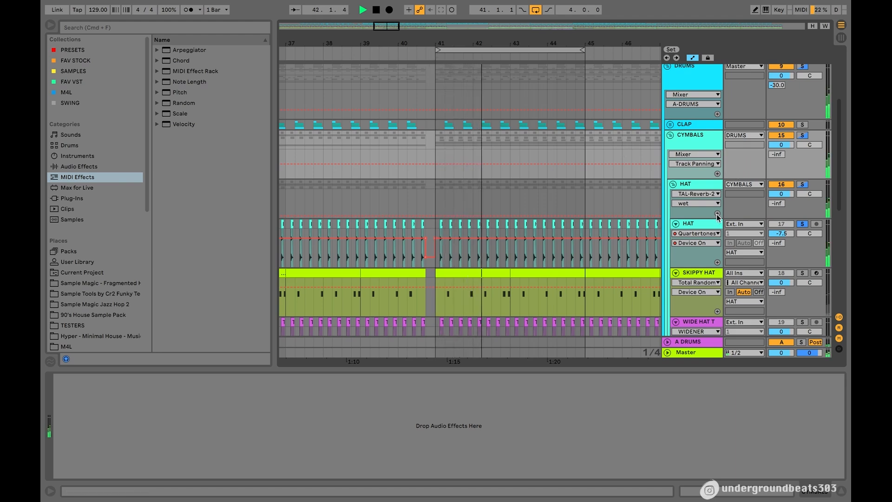
pyautogui.click(696, 225)
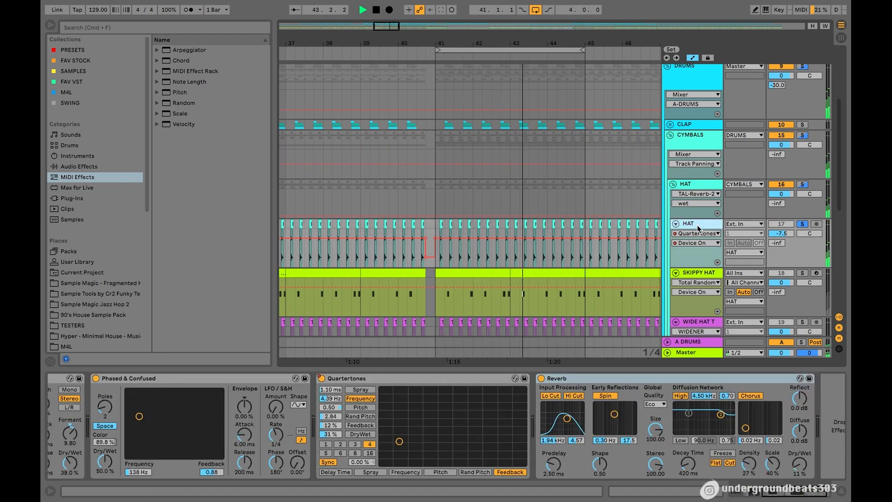
pyautogui.scroll(-2, 720, 244)
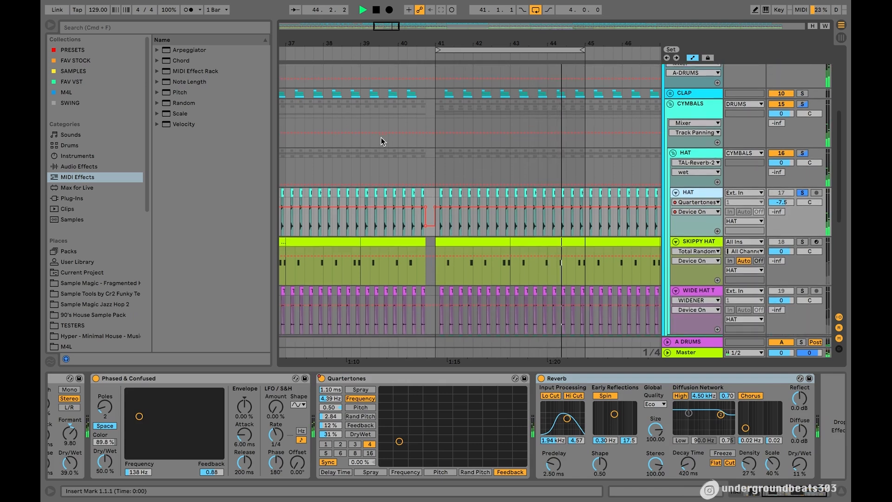
pyautogui.click(377, 10)
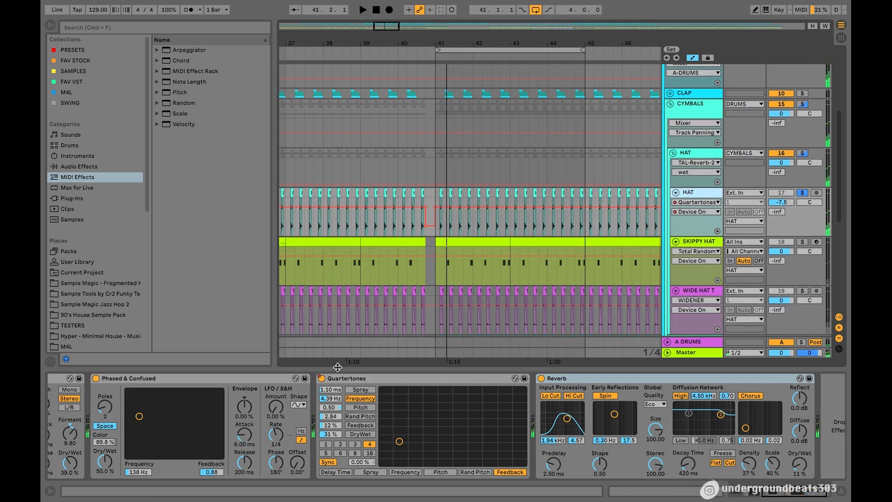
pyautogui.scroll(3, 325, 428)
pyautogui.click(193, 379)
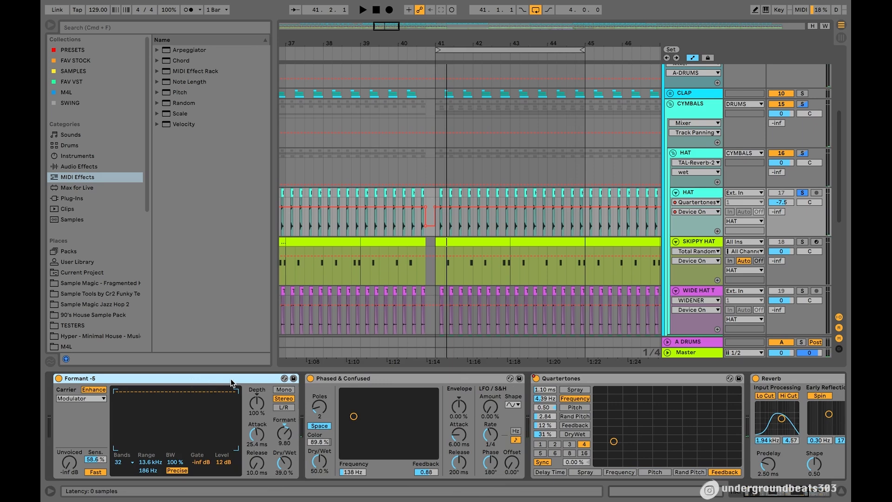
pyautogui.click(413, 380)
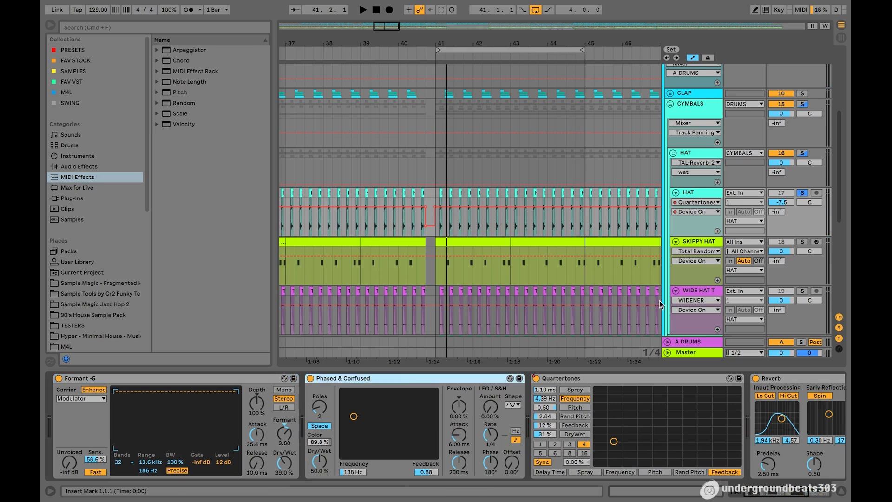
# Toggle Phased & Confused and Formant -5 on the HAT track during playback to compare the sound with and without them.
pyautogui.press('space')
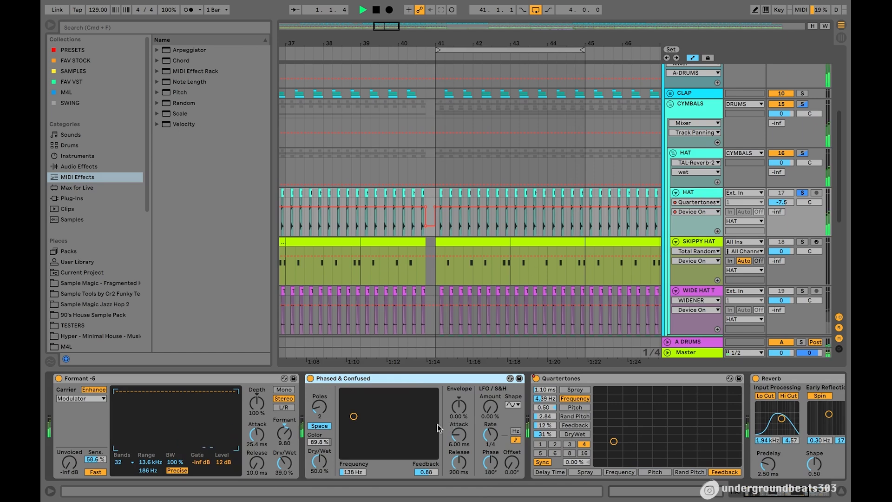
pyautogui.click(310, 379)
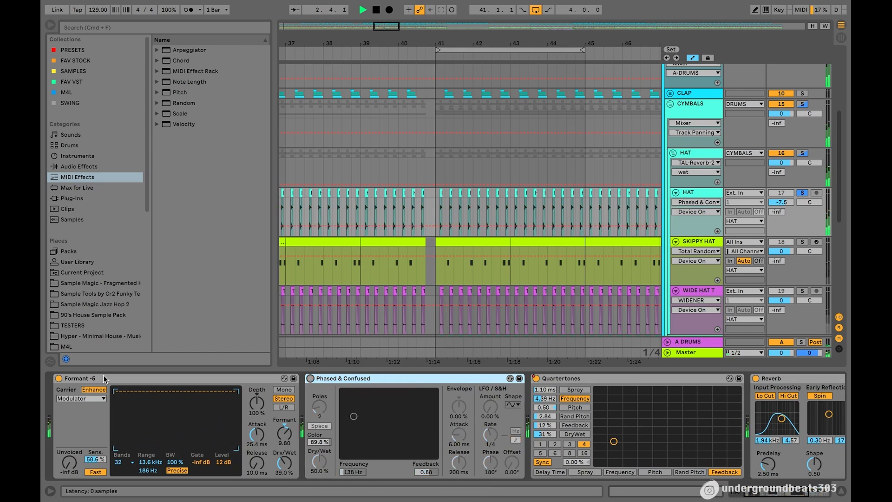
pyautogui.click(61, 378)
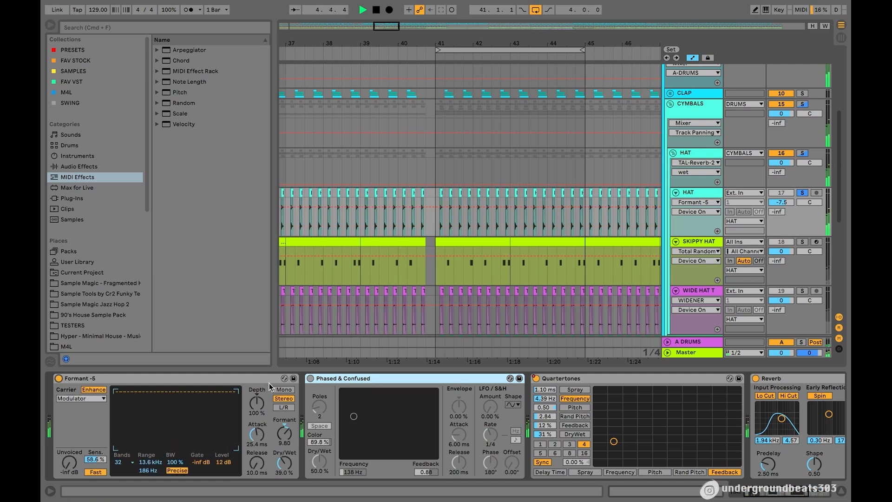
pyautogui.click(310, 378)
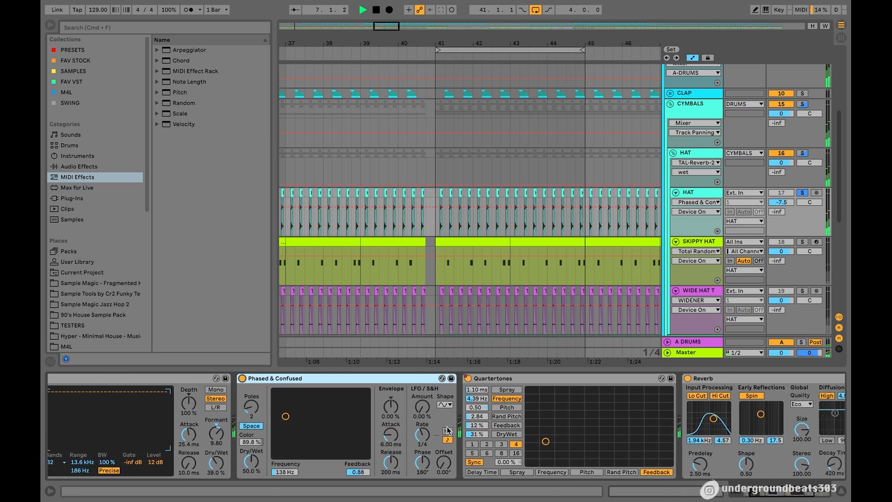
# Examine the Quartertones and Reverb devices on the HAT track while the soloed track plays.
pyautogui.click(528, 381)
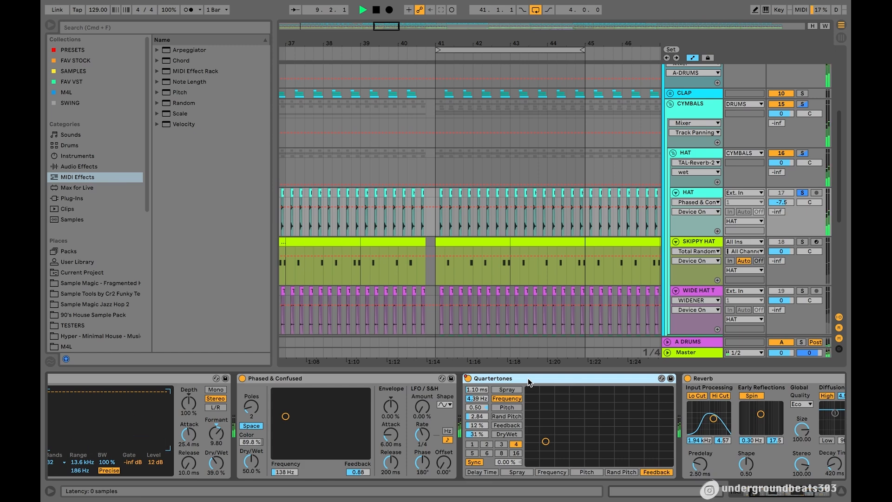
pyautogui.hscroll(5, 583, 421)
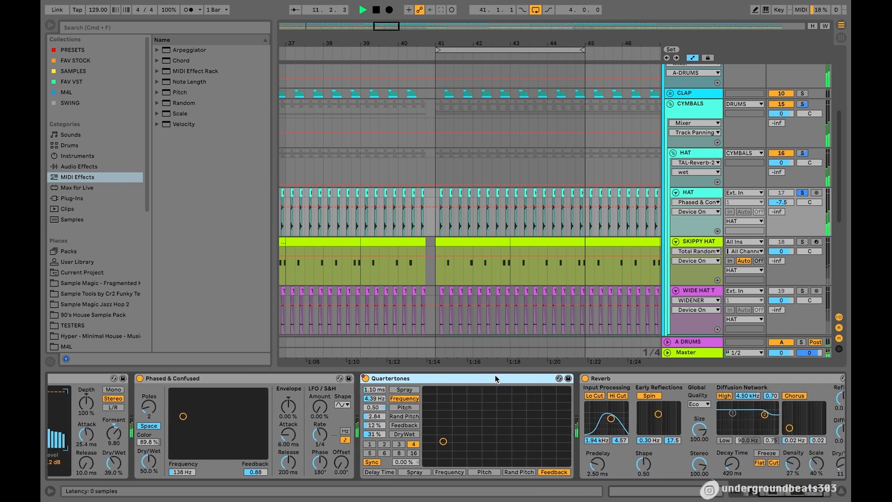
pyautogui.click(637, 378)
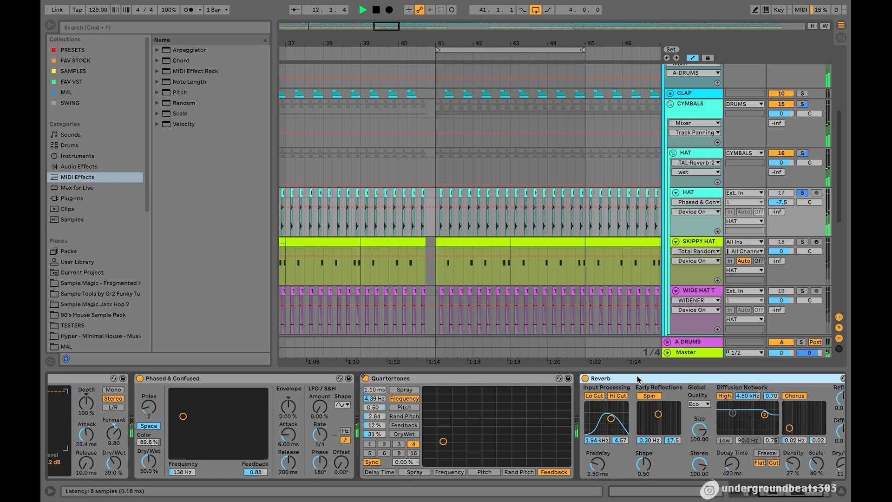
# Play the soloed SKIPPY HAT track from bar 41, add HAT to the solo and stop playback.
pyautogui.scroll(-3, 701, 226)
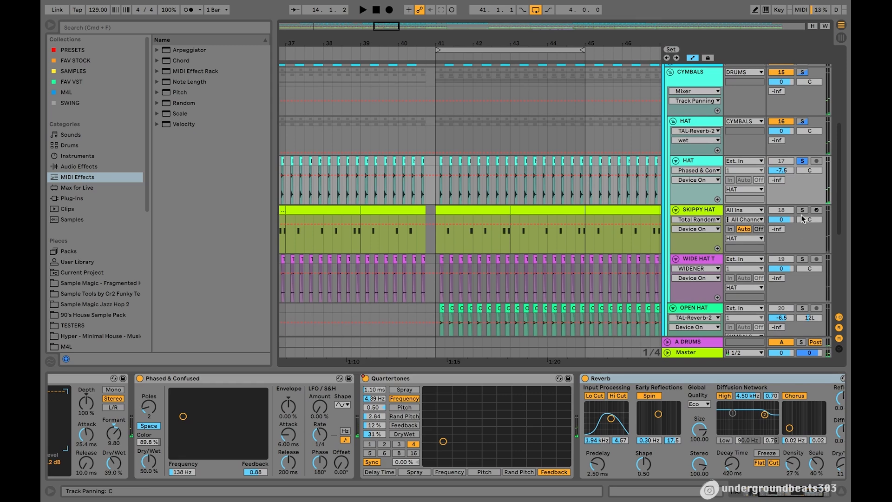
pyautogui.moveTo(393, 27); pyautogui.dragTo(393, 42)
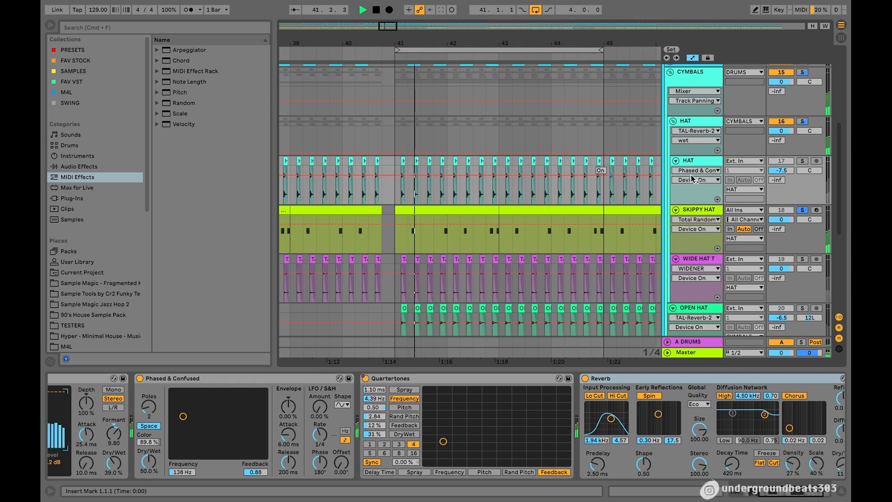
pyautogui.click(803, 162)
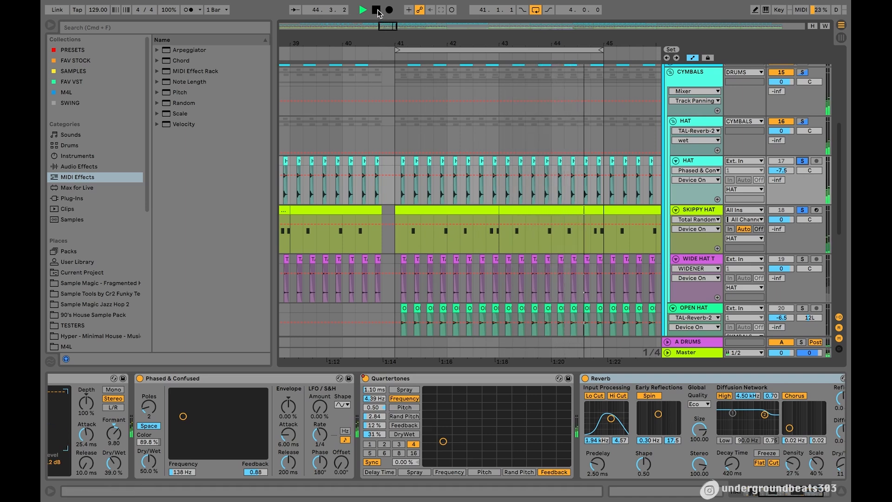
pyautogui.click(377, 10)
# Inspect the notes and available grooves of the SKIPPY HAT clip at bar 41, and return to the track's devices.
pyautogui.click(442, 213)
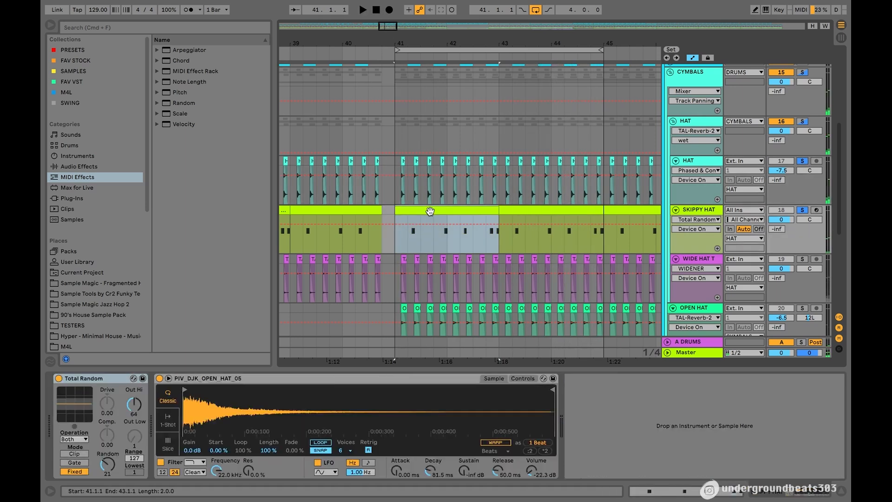
pyautogui.scroll(-1, 306, 434)
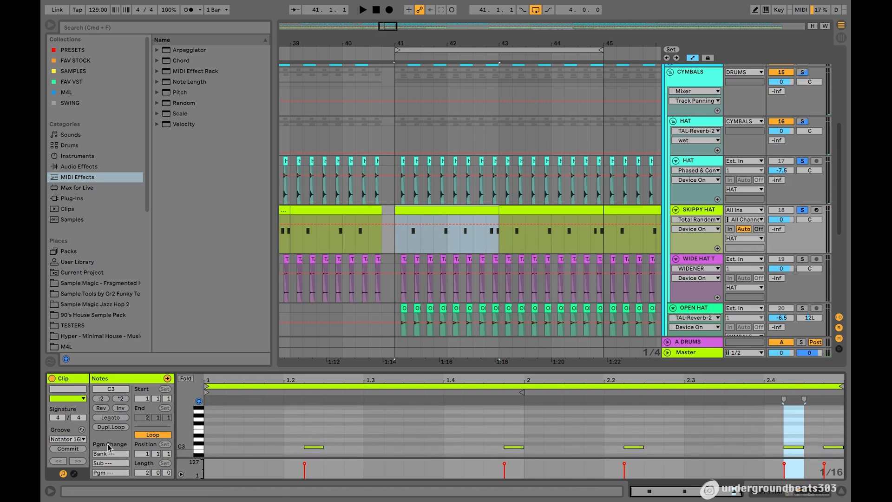
pyautogui.click(83, 439)
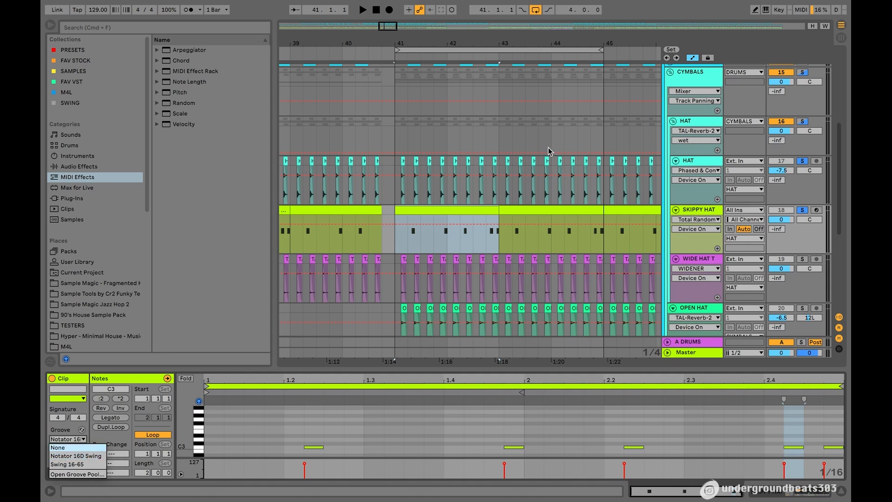
pyautogui.click(691, 213)
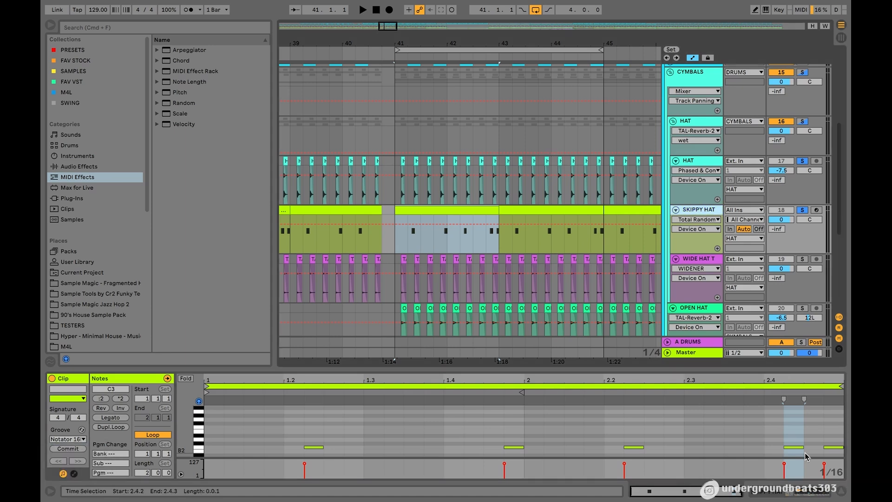
pyautogui.click(813, 494)
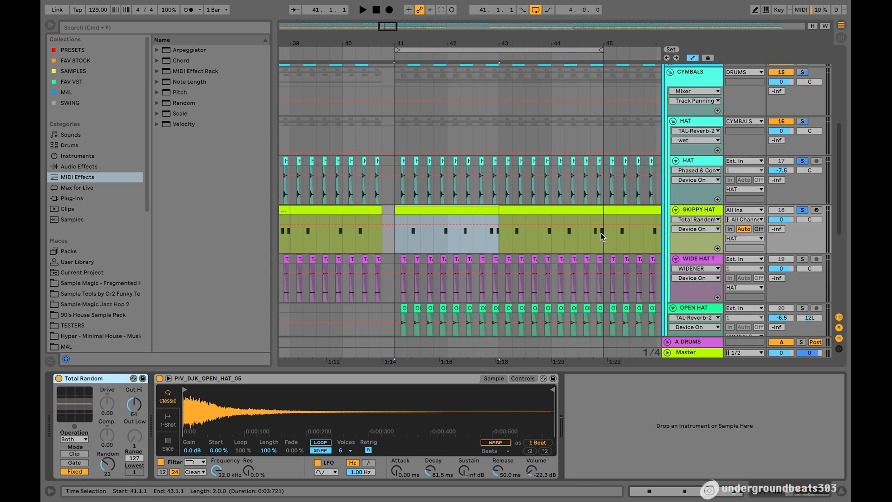
# Play HAT and SKIPPY HAT together from bar 41, toggling Total Random to compare the sound, and stop playback.
pyautogui.scroll(1, 601, 232)
pyautogui.hscroll(2, 600, 232)
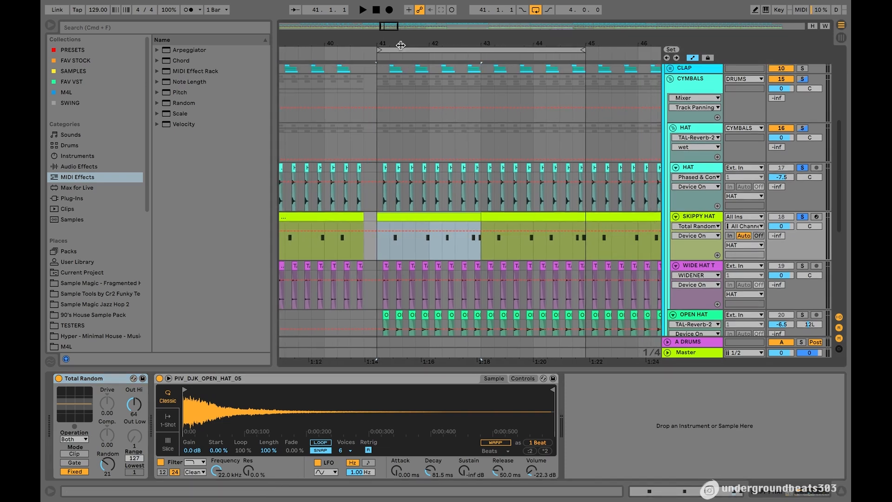
pyautogui.moveTo(389, 27); pyautogui.dragTo(388, 37)
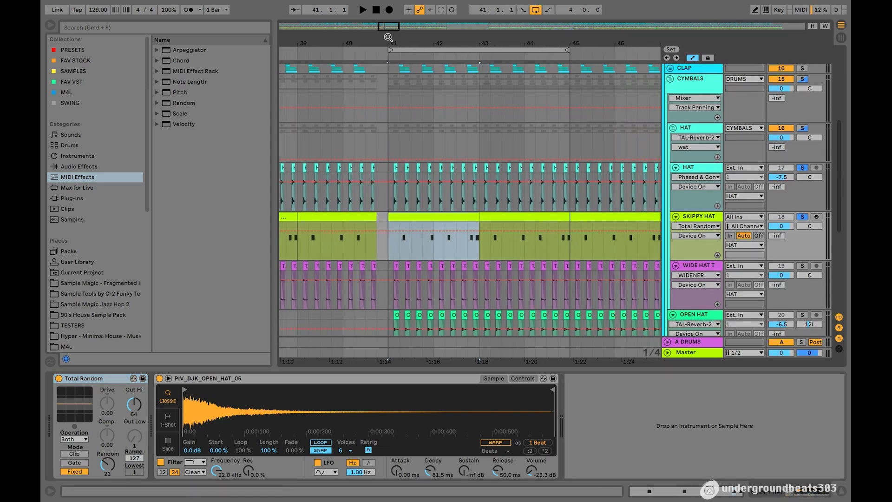
pyautogui.scroll(2, 484, 166)
pyautogui.scroll(-1, 485, 166)
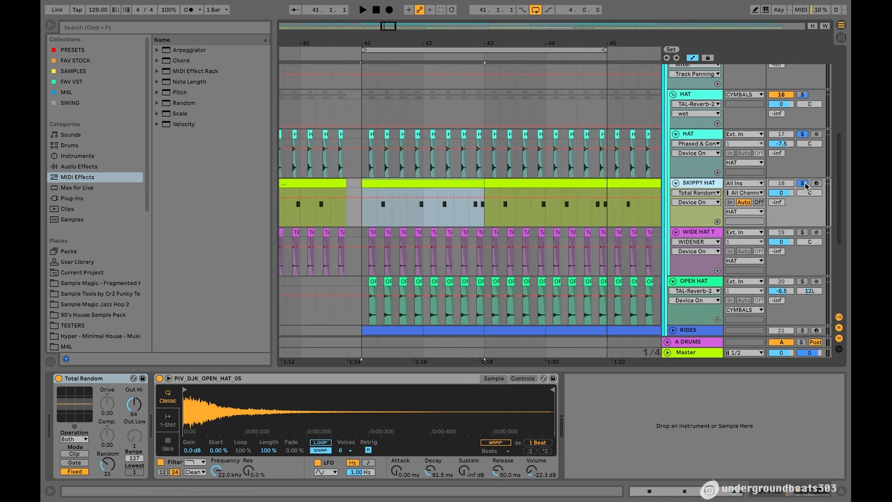
pyautogui.click(360, 56)
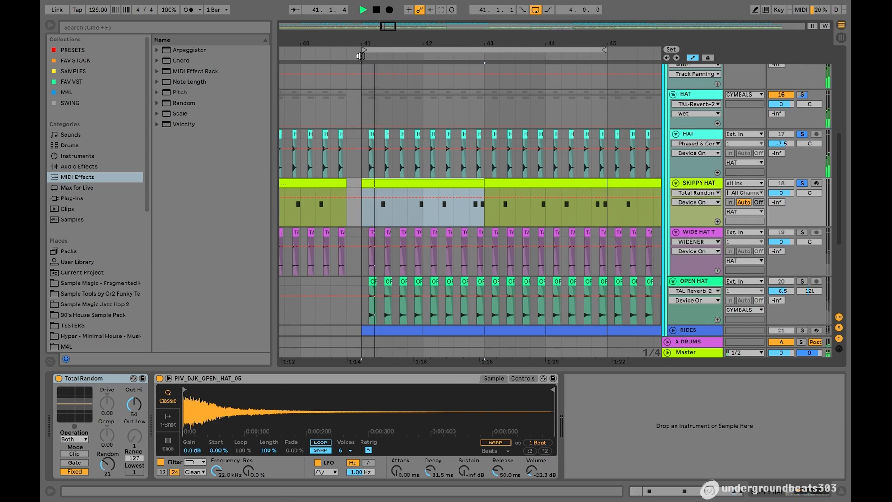
pyautogui.click(59, 378)
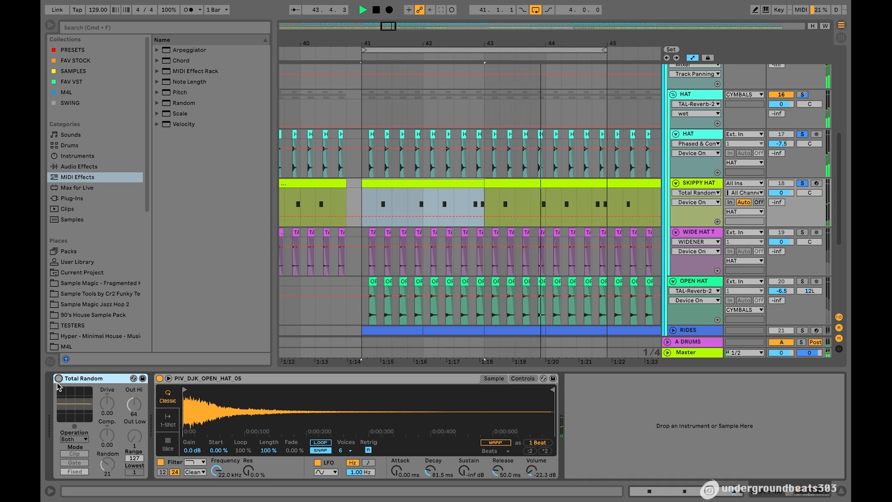
pyautogui.click(59, 378)
pyautogui.press('space')
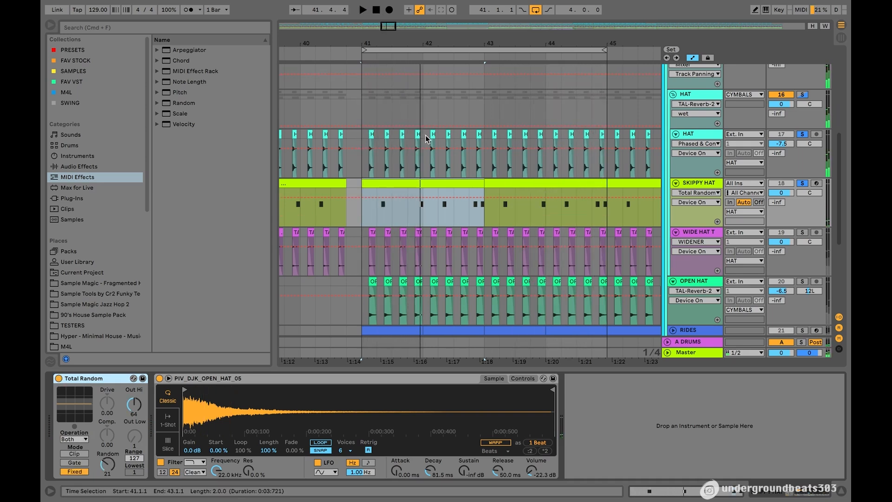
# Solo the WIDE HAT track, show its WIDENER and High Pass devices and play it from bar 41.
pyautogui.moveTo(390, 27); pyautogui.dragTo(396, 32)
pyautogui.scroll(-2, 470, 151)
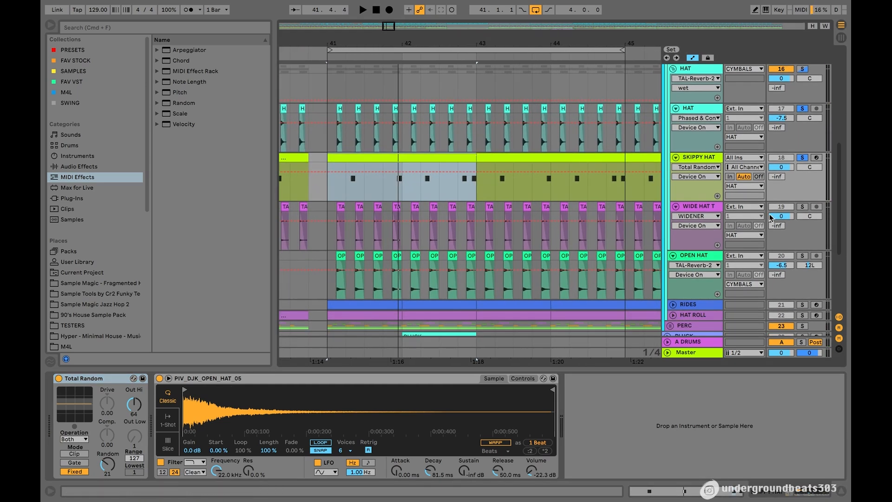
pyautogui.click(700, 206)
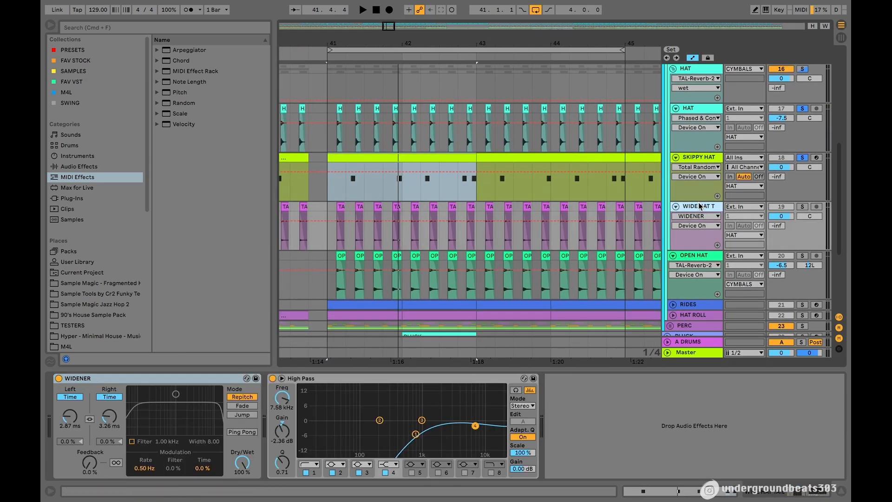
pyautogui.click(805, 207)
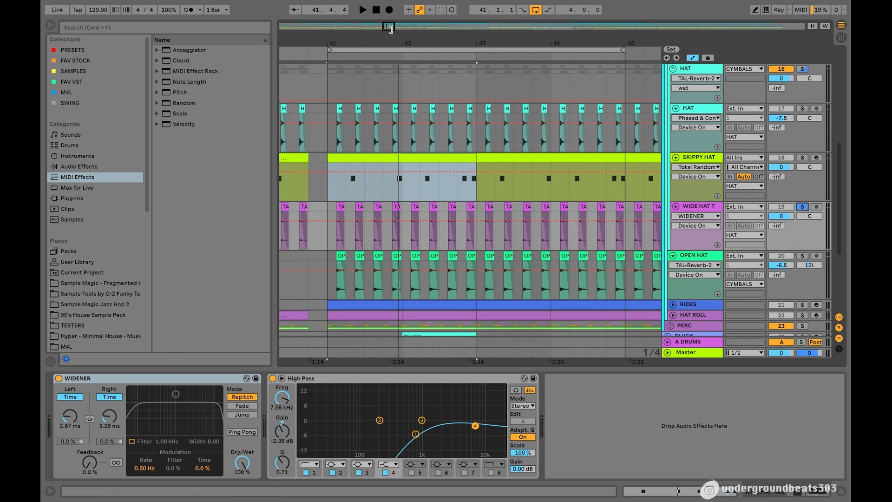
pyautogui.moveTo(390, 28); pyautogui.dragTo(388, 28)
pyautogui.click(340, 53)
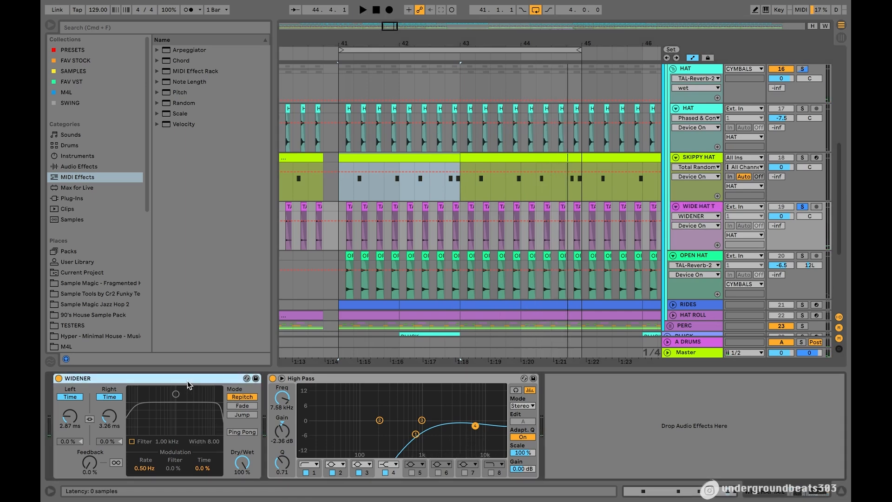
# Toggle WIDENER on the WIDE HAT track during playback to compare the sound, leave it switched off and stop playback.
pyautogui.click(59, 378)
pyautogui.click(59, 378)
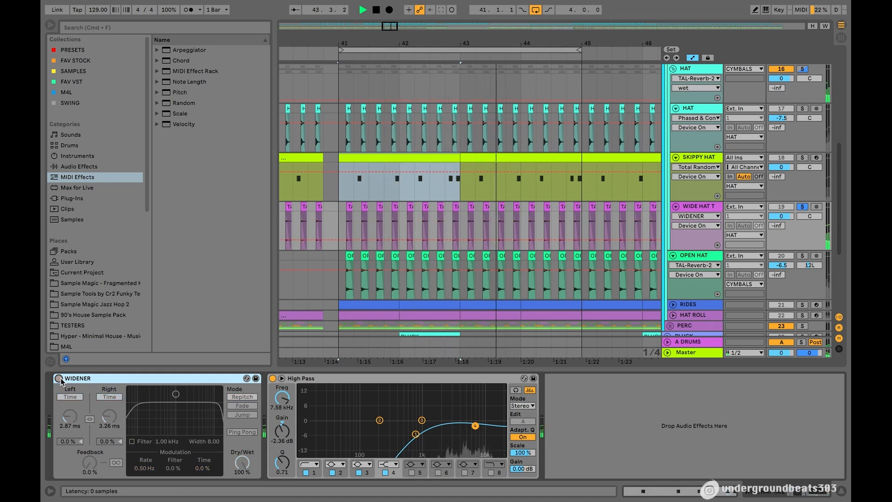
pyautogui.click(59, 378)
pyautogui.press('space')
# Solo the OPEN HAT track, show its TAL-Reverb-2 device and play the loop.
pyautogui.scroll(-4, 455, 215)
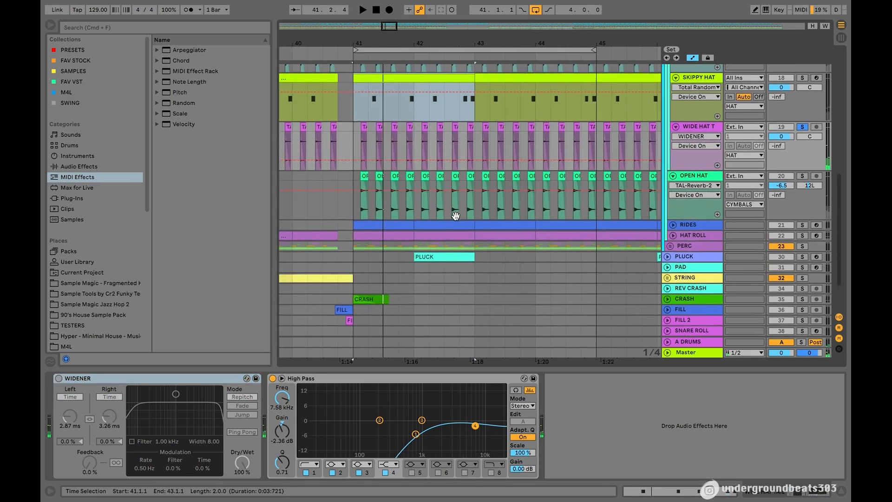
pyautogui.click(709, 179)
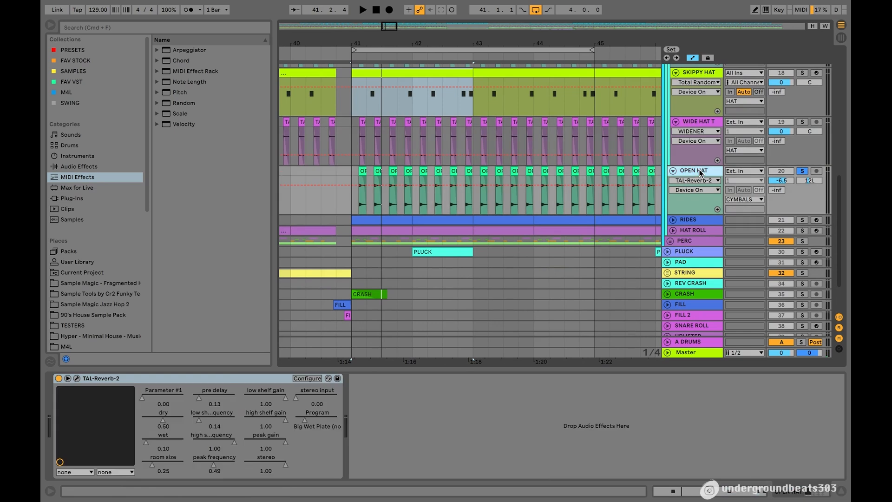
pyautogui.moveTo(393, 27); pyautogui.dragTo(393, 44)
pyautogui.hscroll(-1, 394, 90)
pyautogui.press('space')
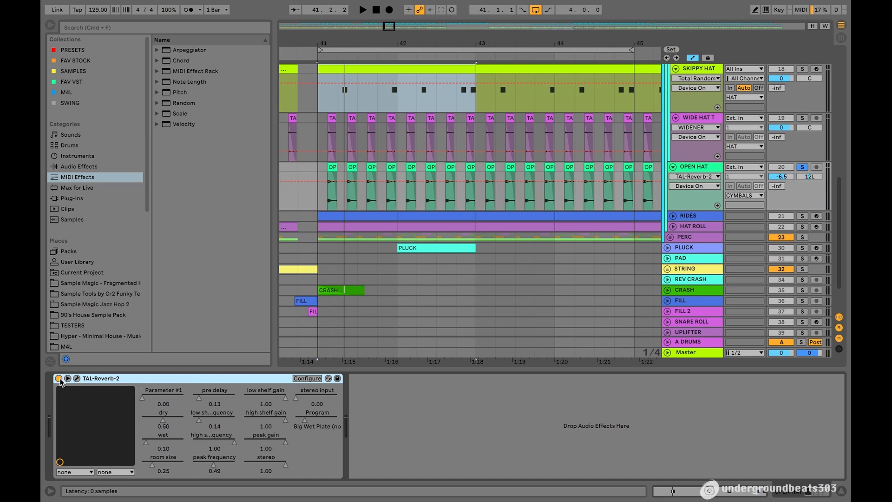
# Toggle TAL-Reverb-2 on the OPEN HAT track during playback to compare the sound with and without reverb.
pyautogui.press('space')
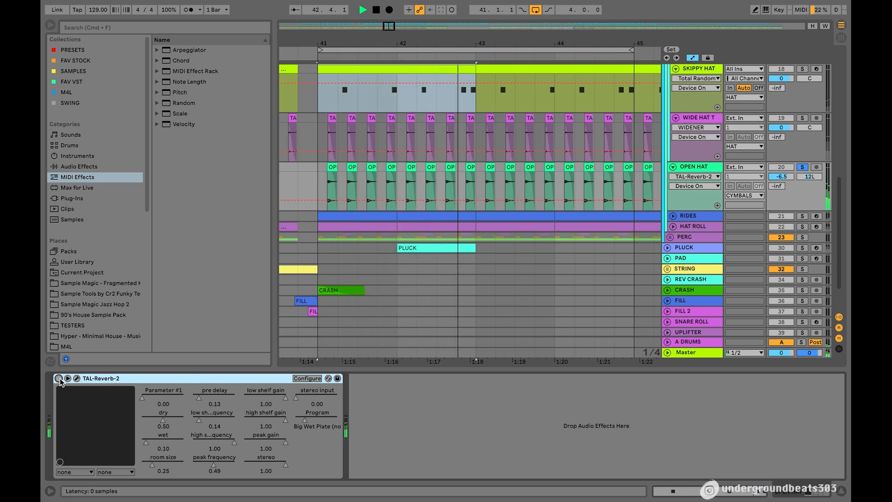
pyautogui.click(59, 378)
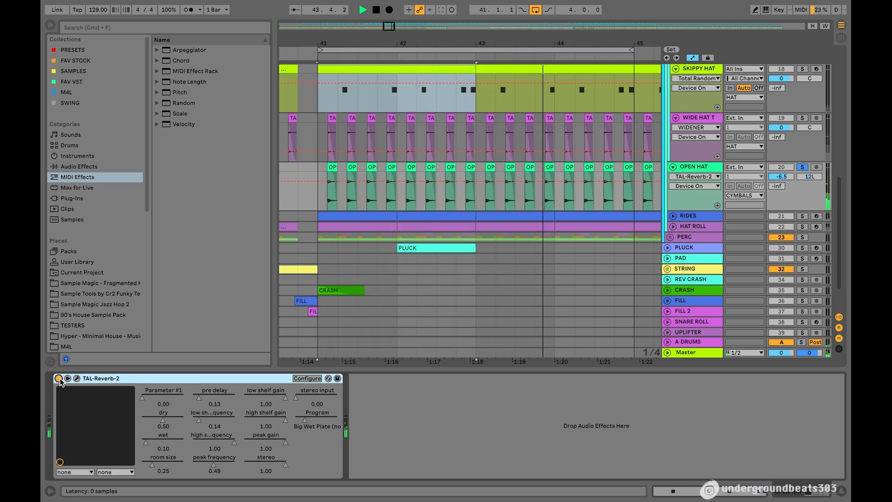
pyautogui.click(58, 378)
pyautogui.click(58, 379)
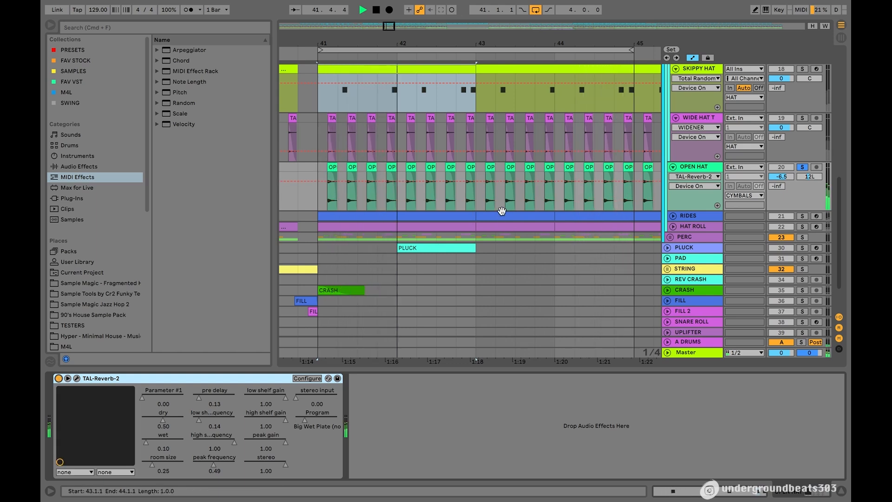
# Solo the RIDES track and play it from bar 41.
pyautogui.click(802, 216)
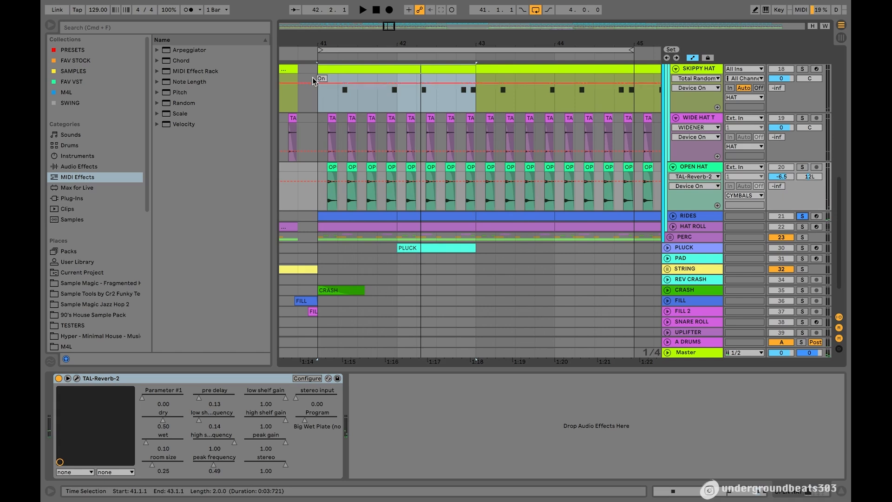
pyautogui.press('space')
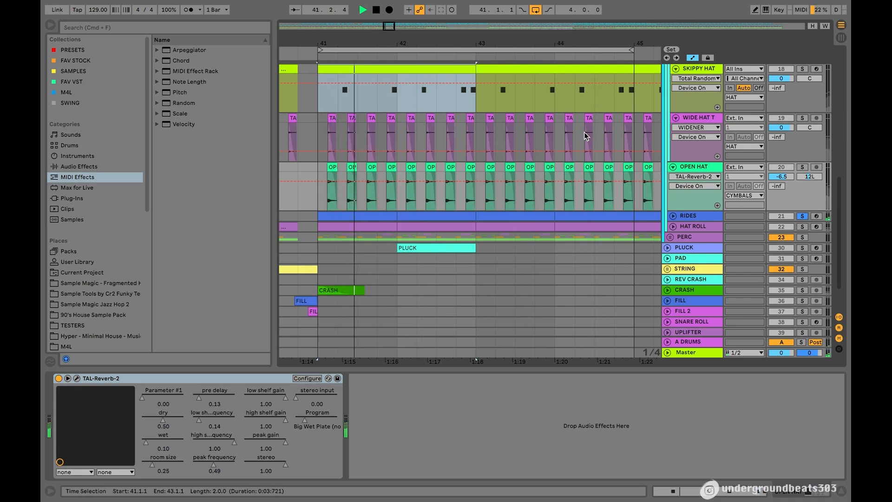
# Solo the HAT ROLL track, play it from bar 41, and open its MIDI clip after stopping playback.
pyautogui.scroll(-2, 767, 172)
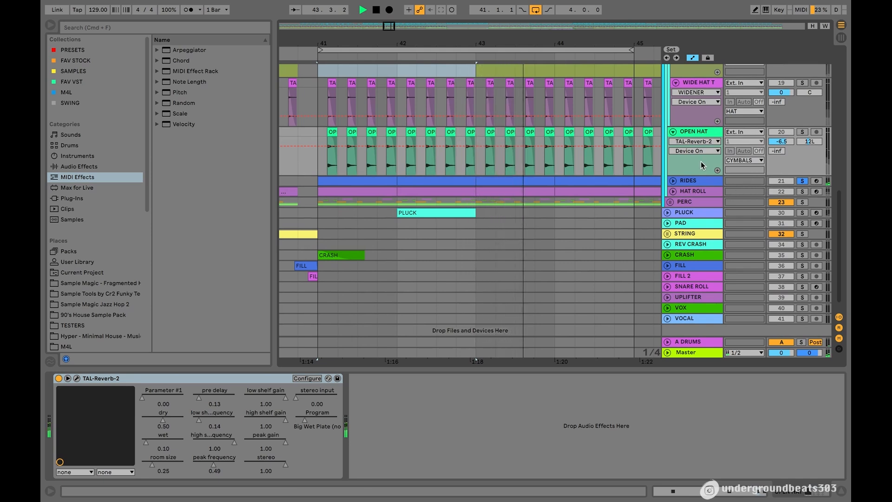
pyautogui.click(701, 191)
pyautogui.press('space')
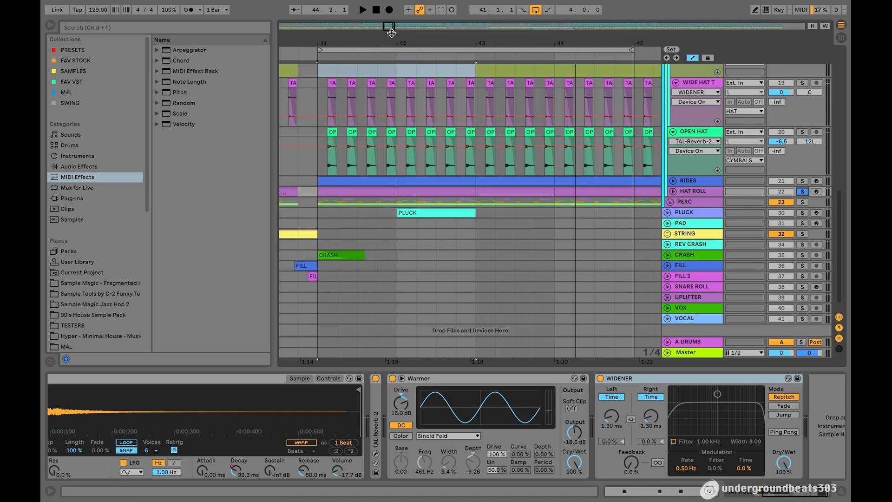
pyautogui.moveTo(391, 32); pyautogui.dragTo(388, 51)
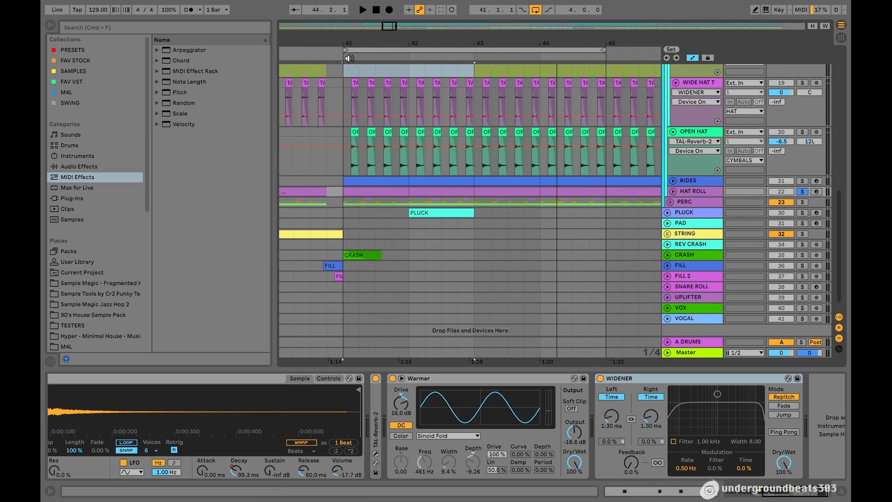
pyautogui.click(343, 57)
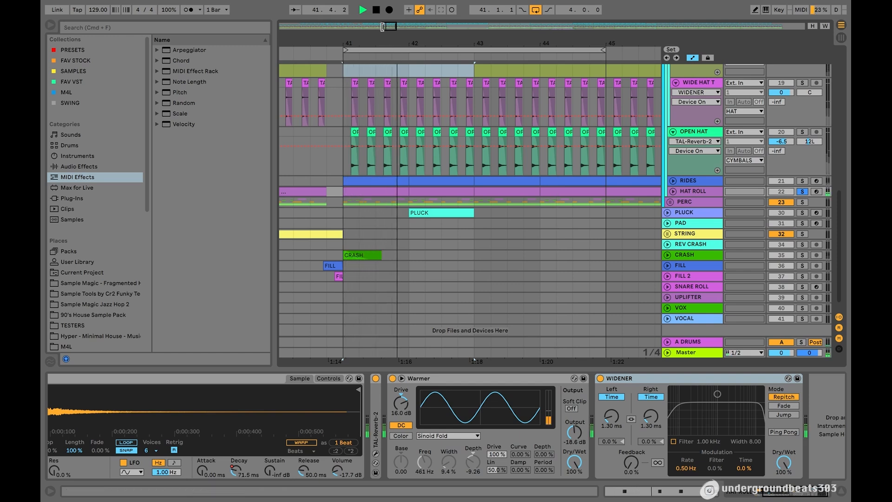
pyautogui.click(376, 11)
pyautogui.doubleClick(446, 194)
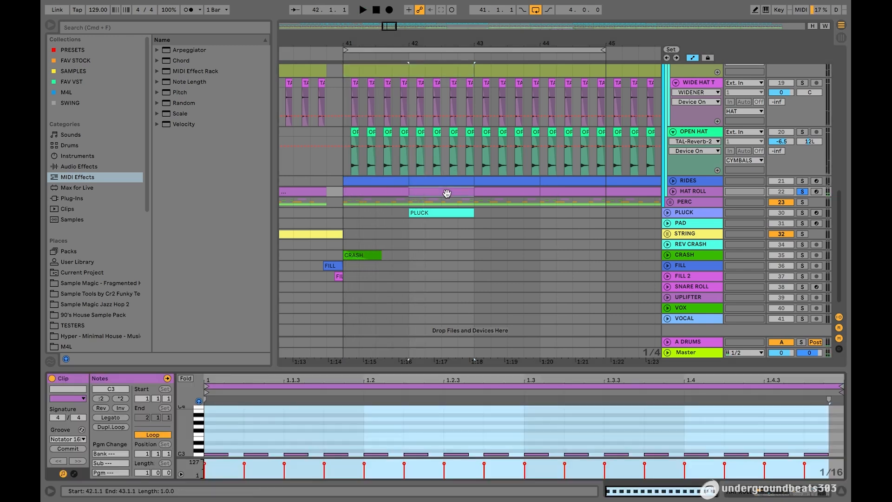
# Check the groove options of the HAT ROLL clip and keep Notator 16D Swing selected.
pyautogui.click(83, 440)
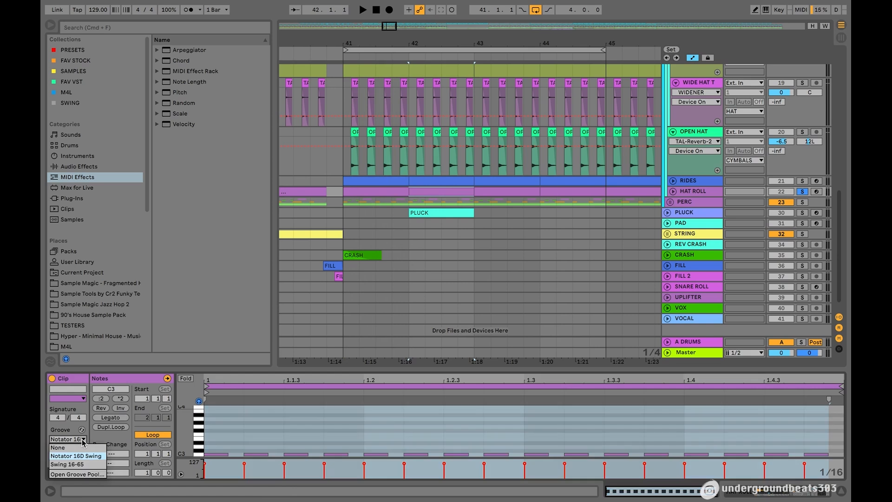
pyautogui.click(86, 456)
pyautogui.press('Tab')
pyautogui.press('Tab')
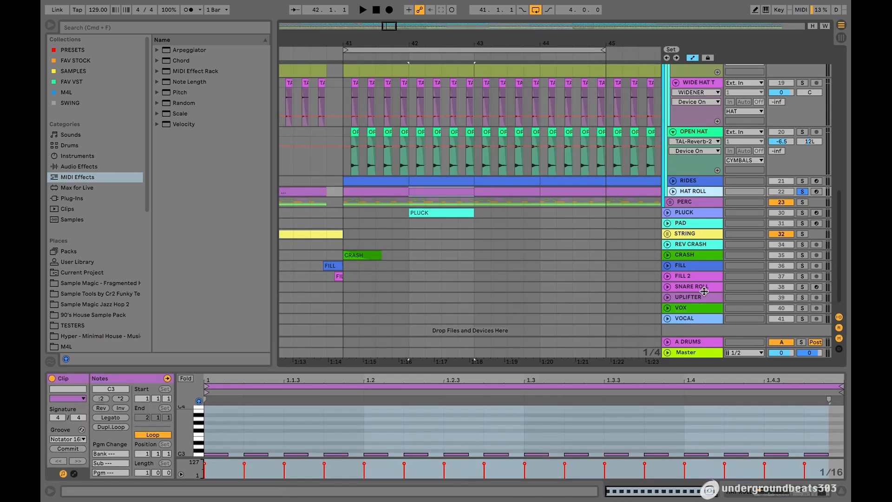
# Show the HAT ROLL track's devices and display the Decay automation of its PIV_DJK_OPEN_HAT_04 sampler in the arrangement.
pyautogui.hotkey('shift', 'Tab')
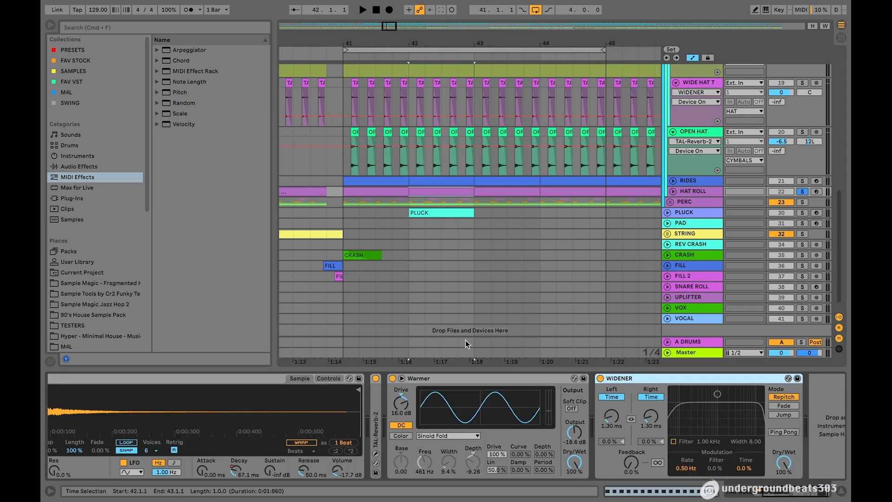
pyautogui.rightClick(325, 465)
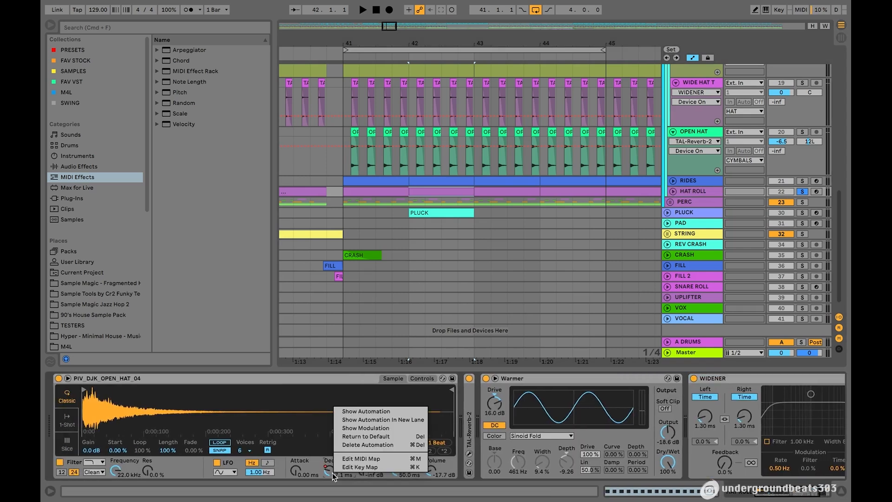
pyautogui.click(361, 413)
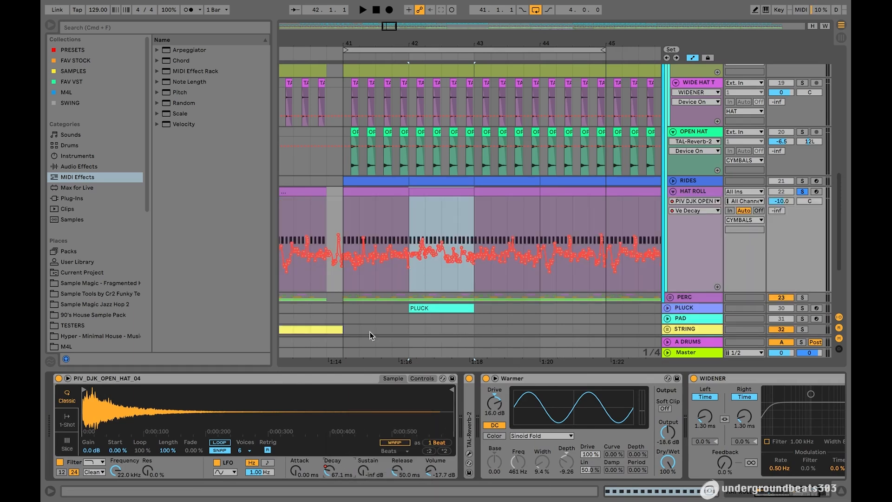
pyautogui.moveTo(389, 26); pyautogui.dragTo(427, 187)
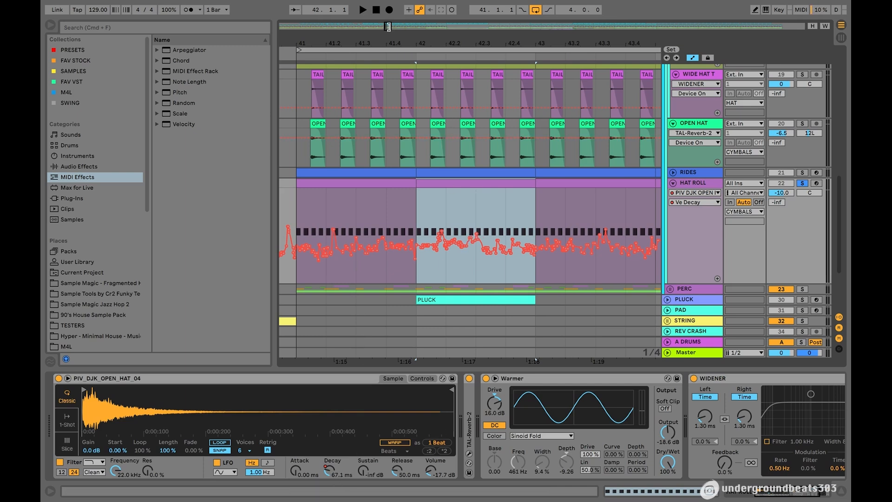
pyautogui.moveTo(444, 44); pyautogui.dragTo(445, 21)
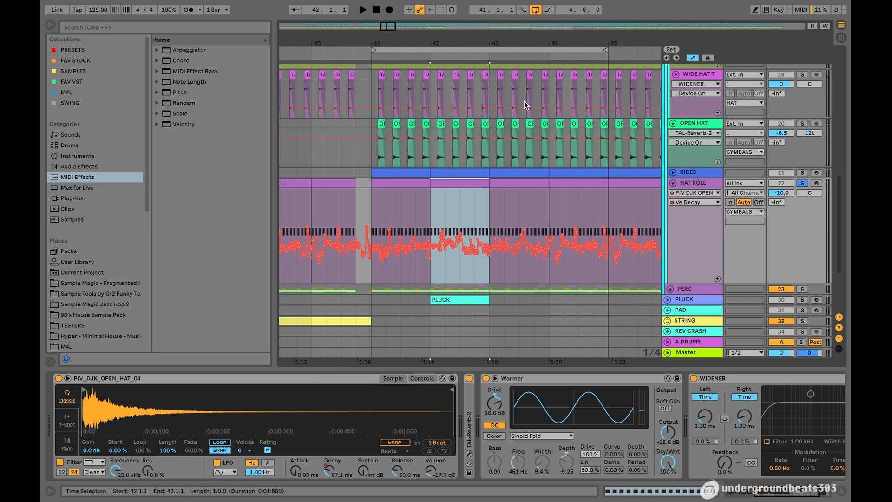
# Play the HAT ROLL track from bar 41 and delete the sampler's Decay automation during playback.
pyautogui.click(369, 56)
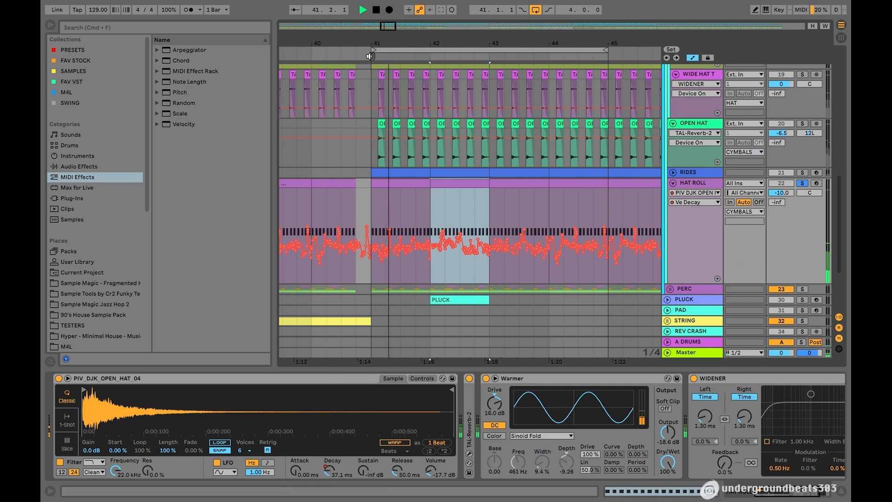
pyautogui.rightClick(328, 472)
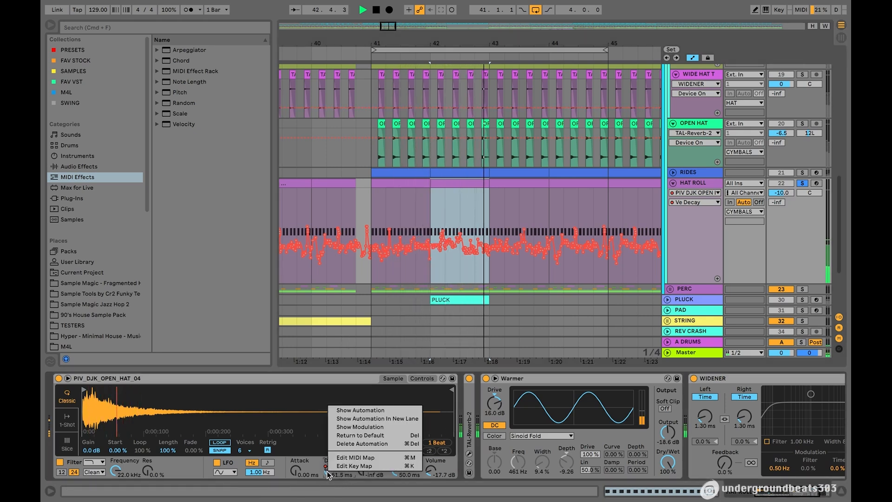
pyautogui.click(370, 444)
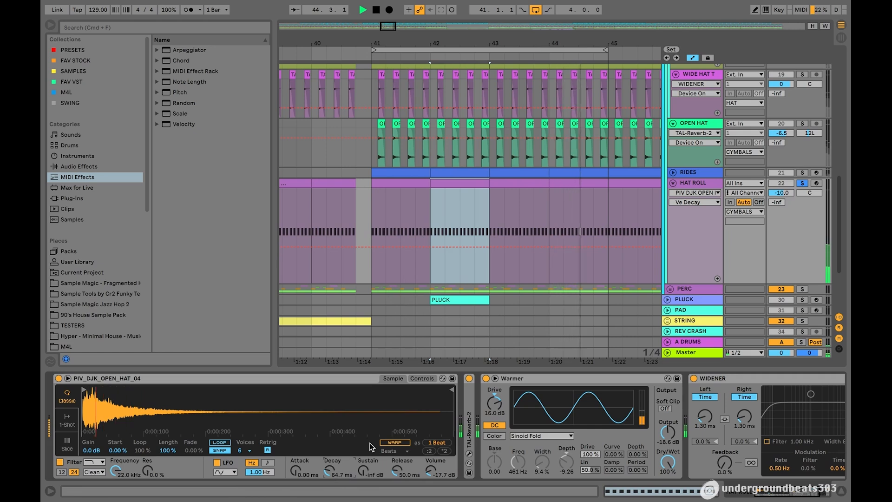
# Undo the deletion of the HAT ROLL sampler's Decay automation and stop playback.
pyautogui.rightClick(333, 471)
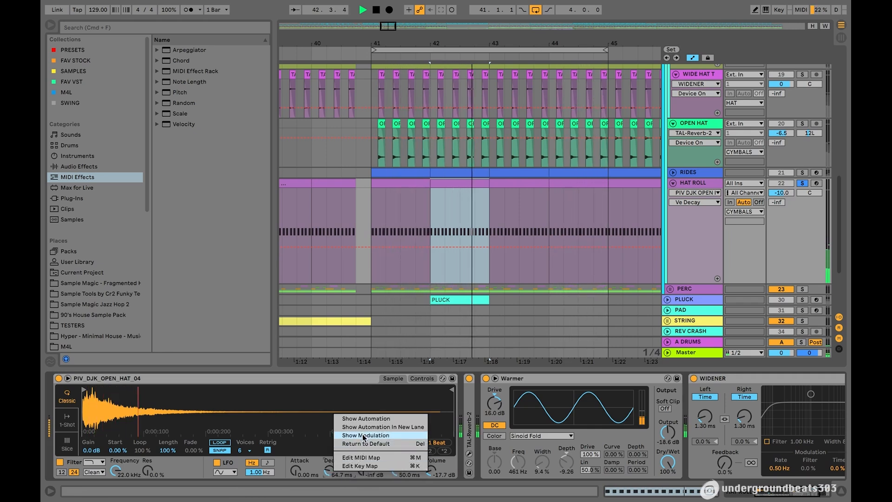
pyautogui.click(287, 382)
pyautogui.press('a')
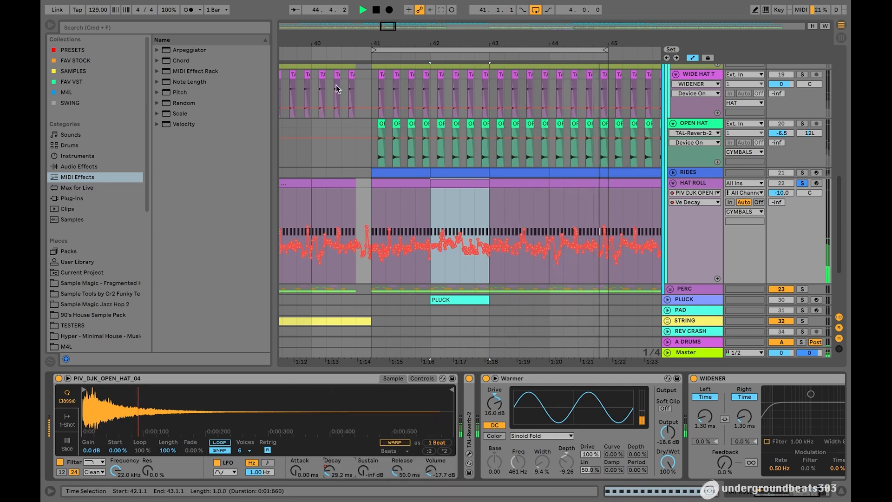
pyautogui.click(375, 10)
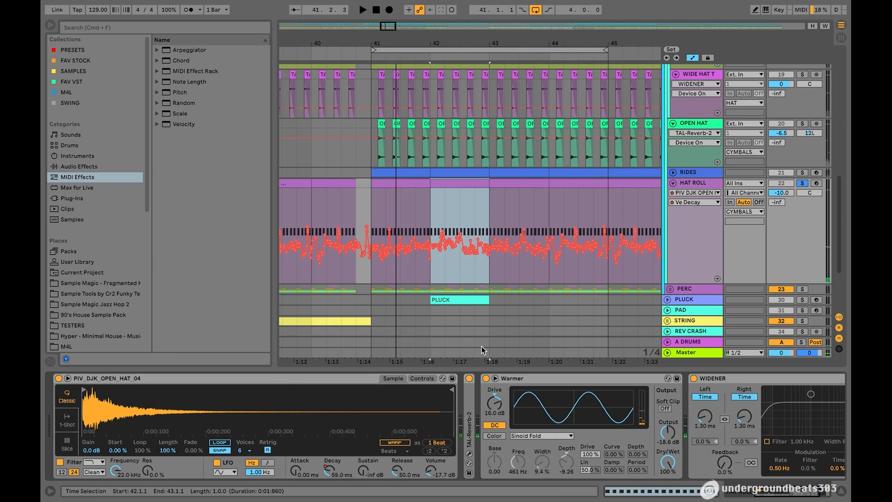
# Examine the TAL-Reverb-2, Warmer and WIDENER devices in the HAT ROLL track's device chain.
pyautogui.hscroll(4, 485, 404)
pyautogui.hscroll(2, 409, 409)
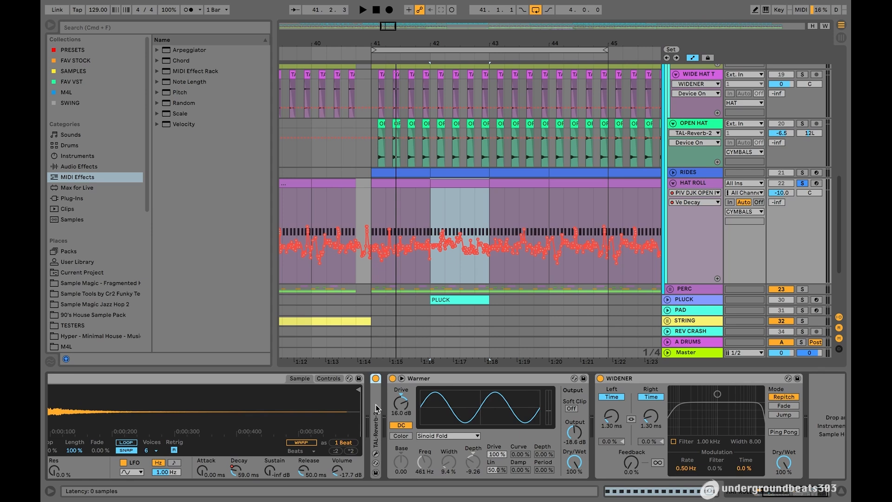
pyautogui.click(433, 381)
pyautogui.hscroll(1, 650, 418)
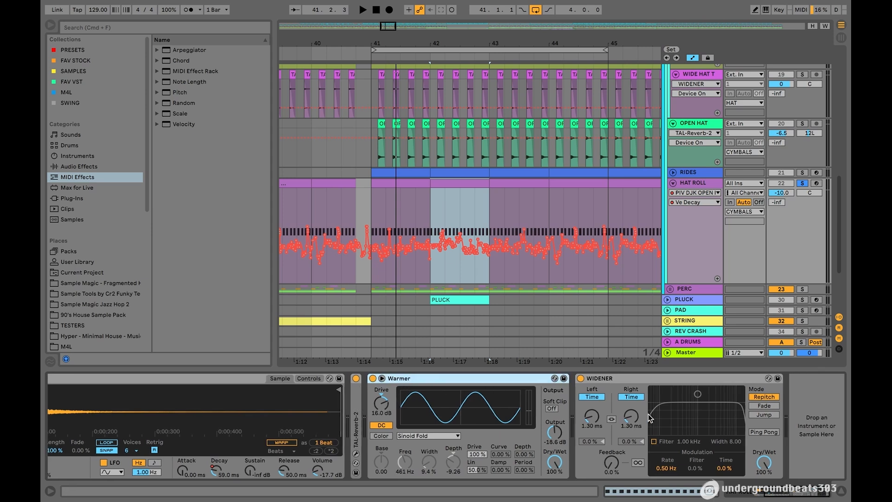
pyautogui.click(624, 378)
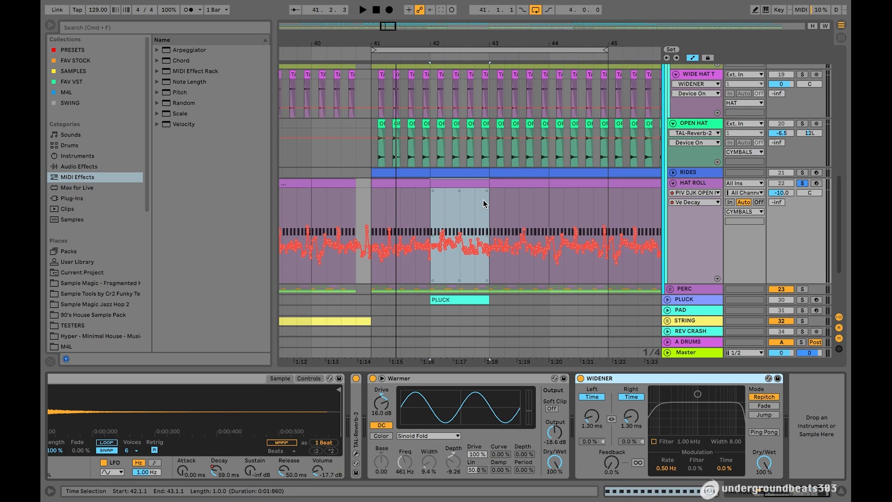
# Solo the PERC group, play it from bar 41, unfold its percussion tracks and stop playback.
pyautogui.scroll(-3, 492, 250)
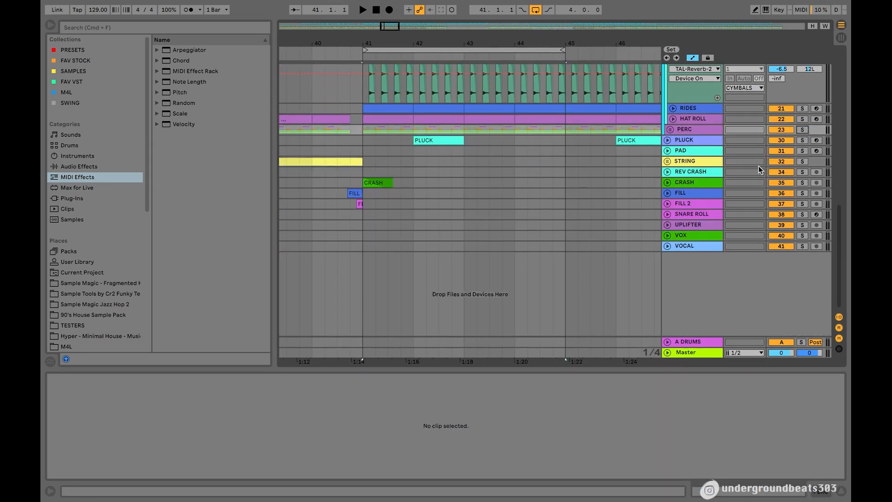
pyautogui.click(802, 129)
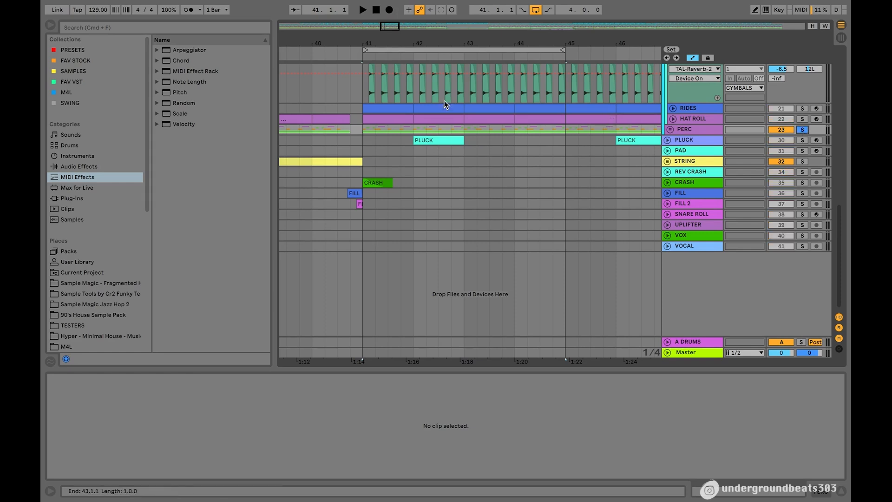
pyautogui.click(351, 50)
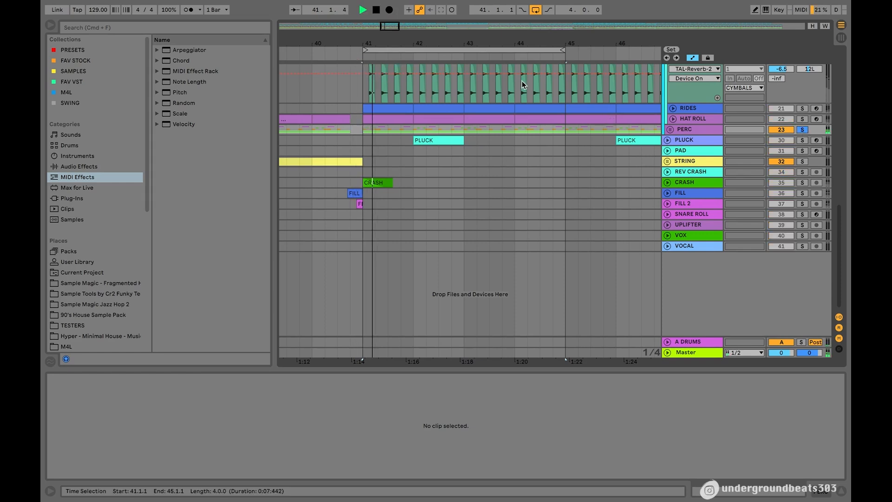
pyautogui.click(670, 129)
pyautogui.scroll(-2, 482, 151)
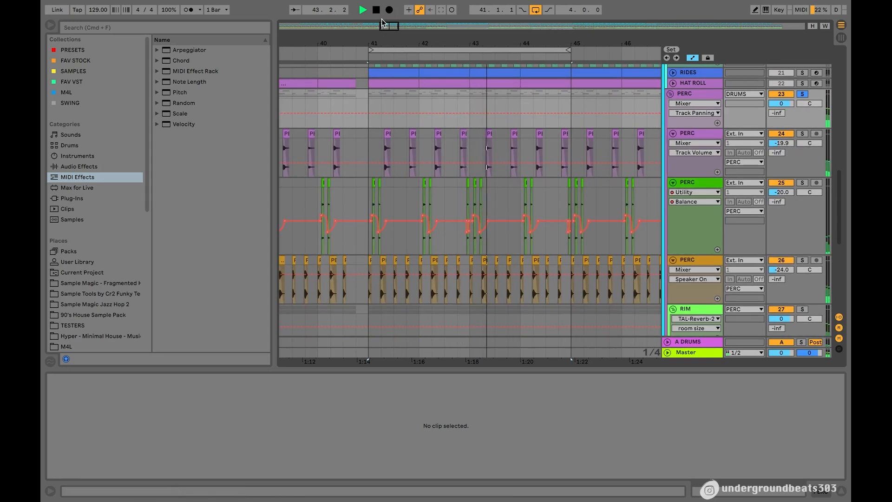
pyautogui.click(378, 11)
# Select several clips on the purple PERC track in turn to compare their clip gain settings.
pyautogui.scroll(2, 432, 108)
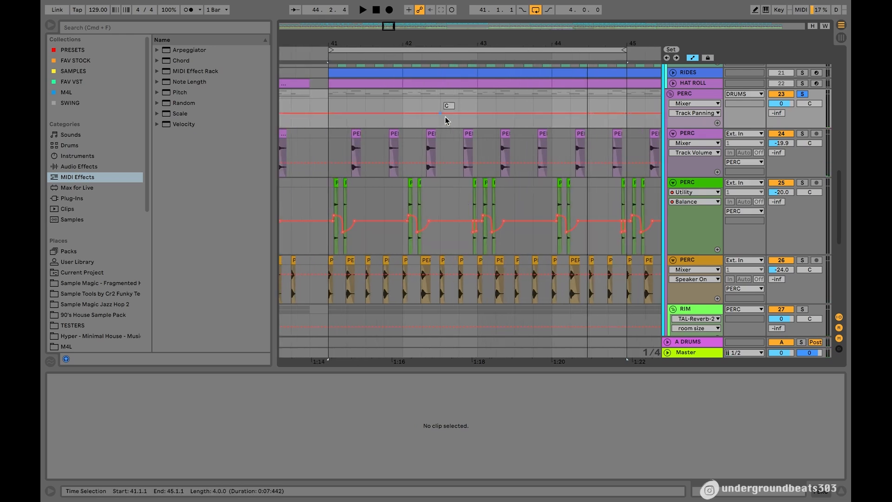
pyautogui.click(468, 133)
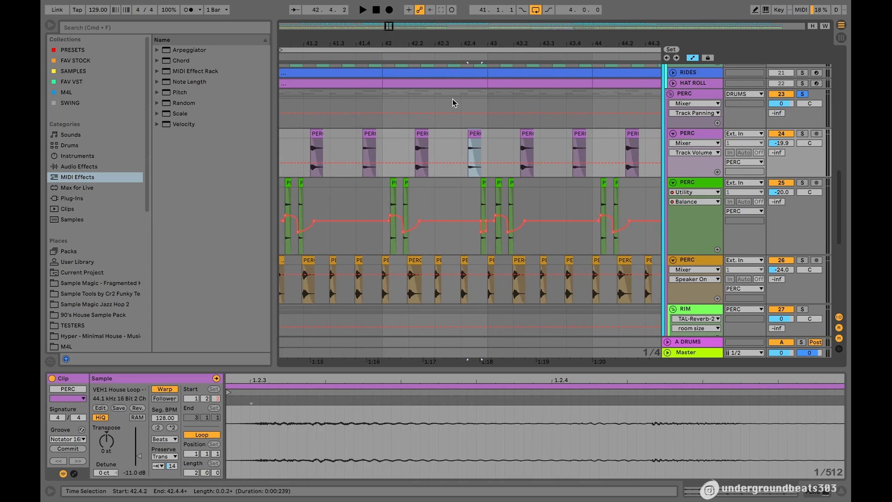
pyautogui.scroll(3, 452, 99)
pyautogui.click(404, 123)
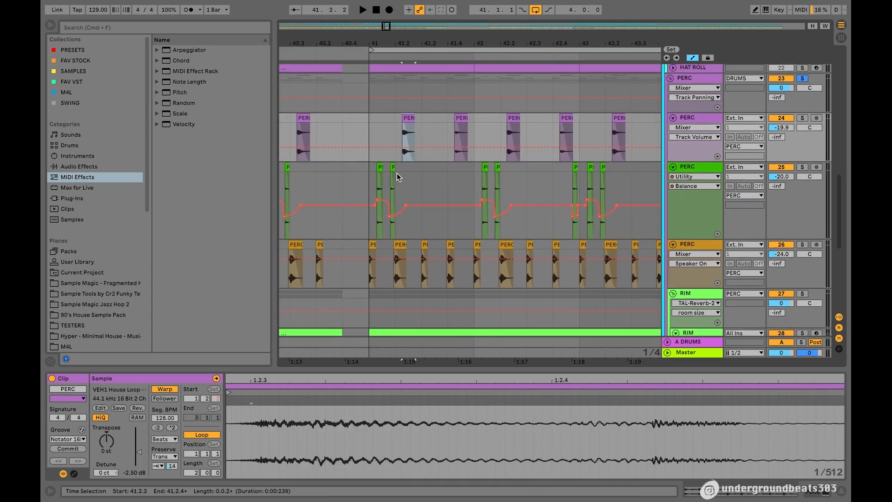
pyautogui.click(391, 173)
pyautogui.click(408, 118)
pyautogui.click(462, 131)
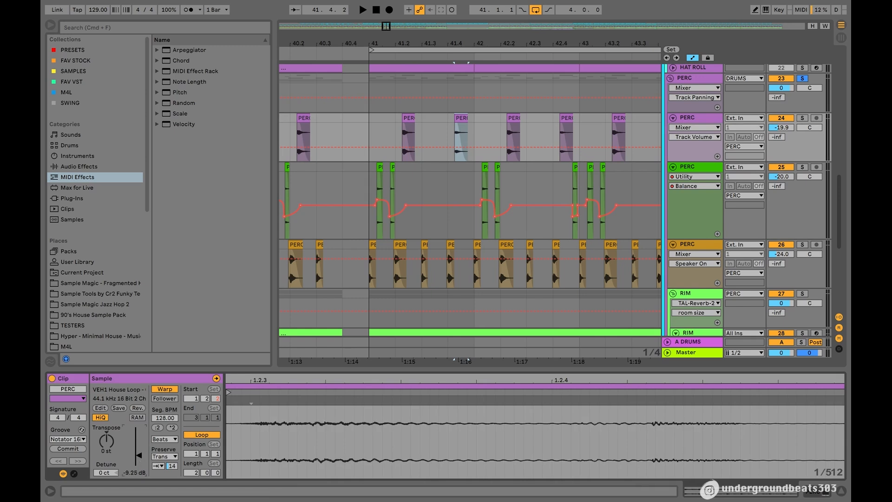
# Solo the green PERC track with the Utility Balance automation, play the loop and stop it.
pyautogui.moveTo(390, 26); pyautogui.dragTo(386, 26)
pyautogui.hscroll(3, 512, 135)
pyautogui.scroll(-1, 512, 135)
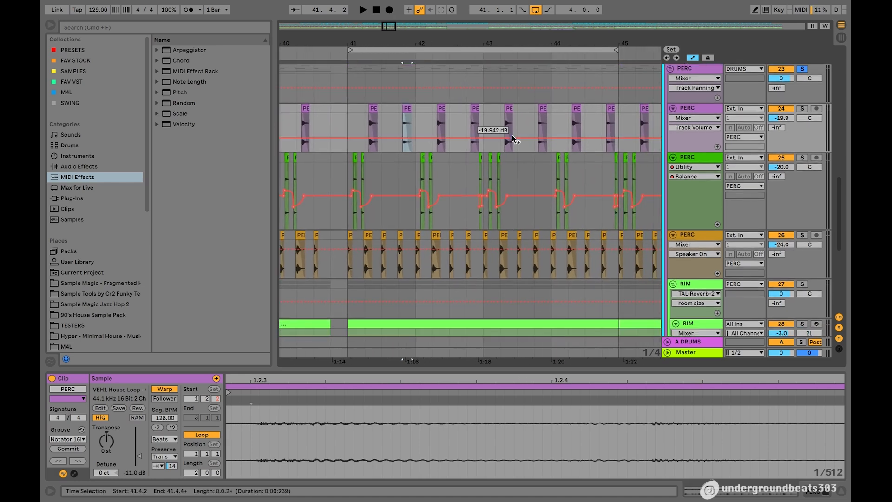
pyautogui.scroll(-2, 553, 146)
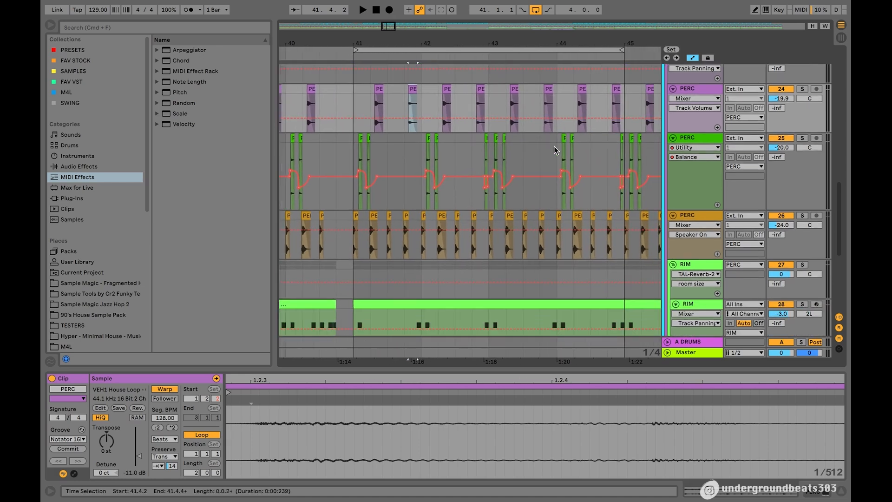
pyautogui.scroll(-1, 773, 125)
pyautogui.scroll(-1, 671, 144)
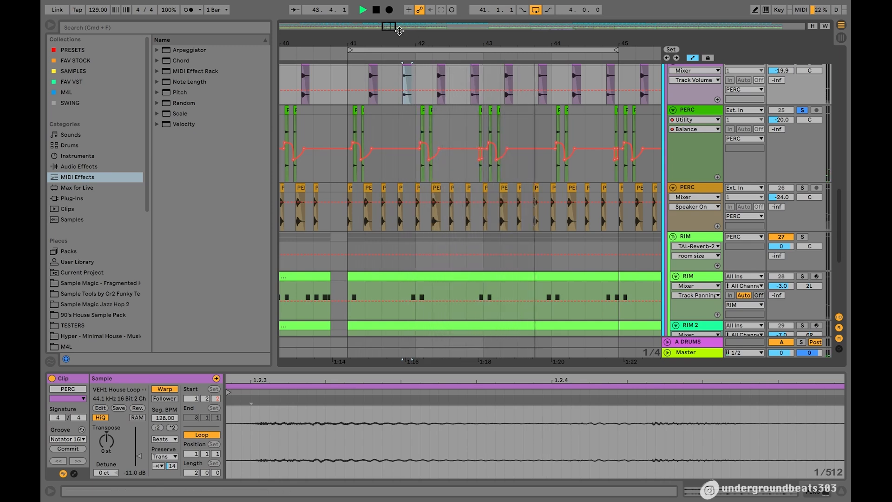
pyautogui.click(379, 11)
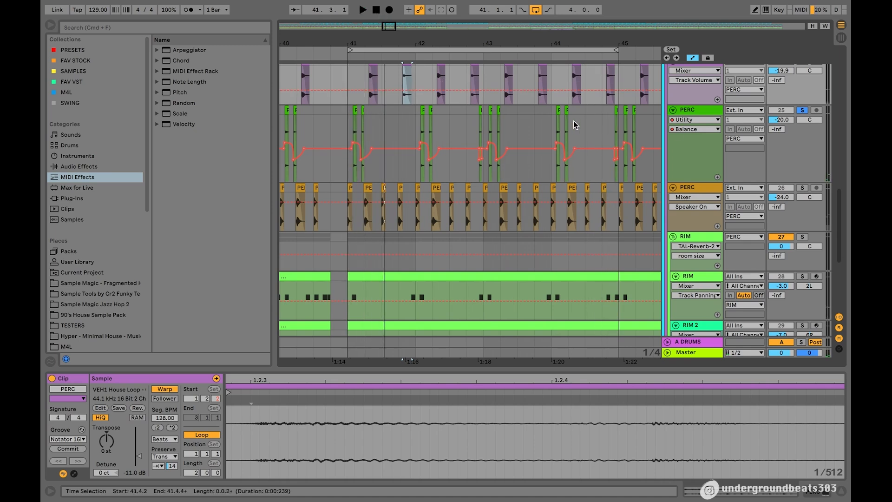
# Open the green PERC track's device chain and show the automation of its Utility Balance parameter.
pyautogui.click(693, 109)
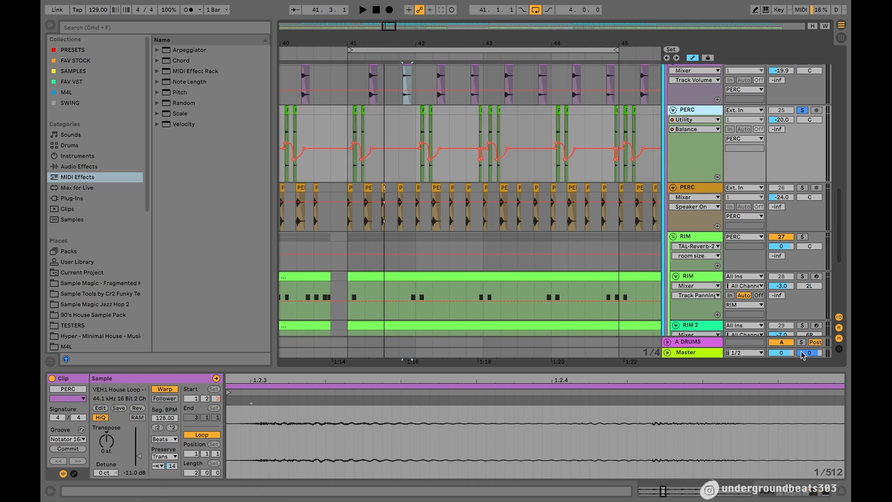
pyautogui.click(813, 490)
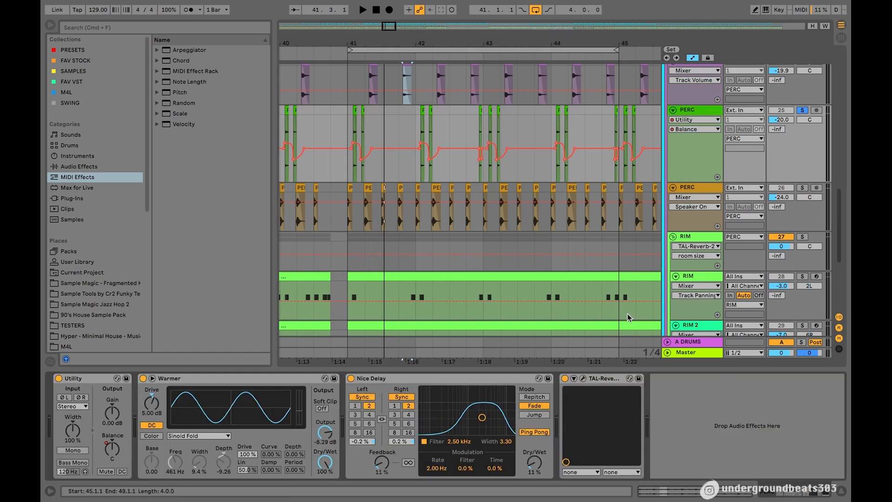
pyautogui.click(83, 377)
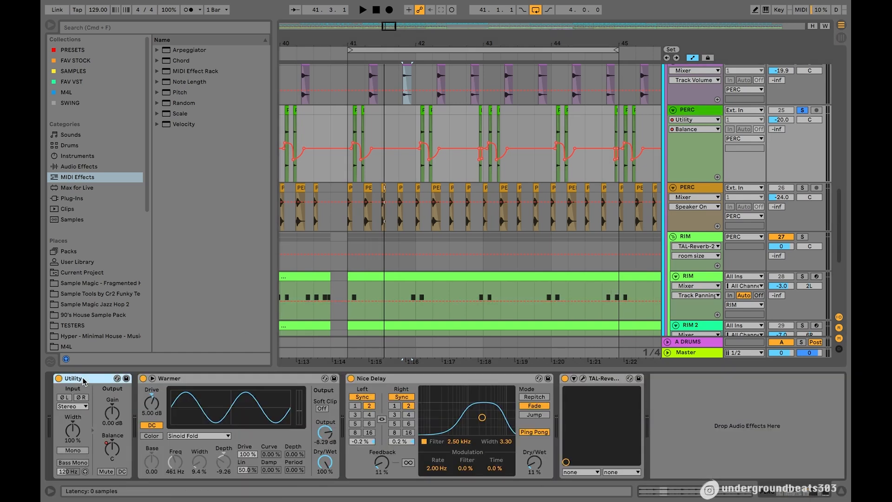
pyautogui.rightClick(111, 450)
pyautogui.click(137, 396)
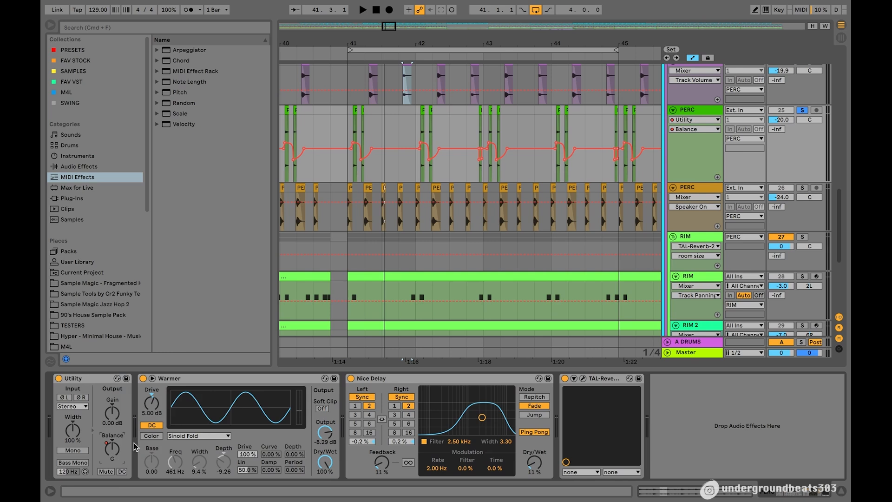
# Solo the orange PERC track in place of the green one and play it from bar 41.
pyautogui.scroll(-1, 381, 84)
pyautogui.hscroll(1, 381, 84)
pyautogui.moveTo(448, 43); pyautogui.dragTo(448, 69)
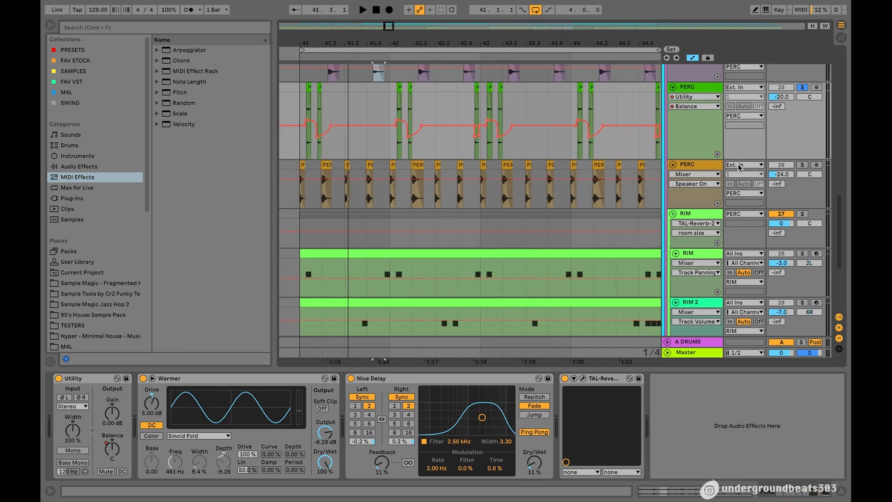
pyautogui.click(801, 165)
pyautogui.hscroll(-2, 353, 102)
pyautogui.scroll(-1, 353, 102)
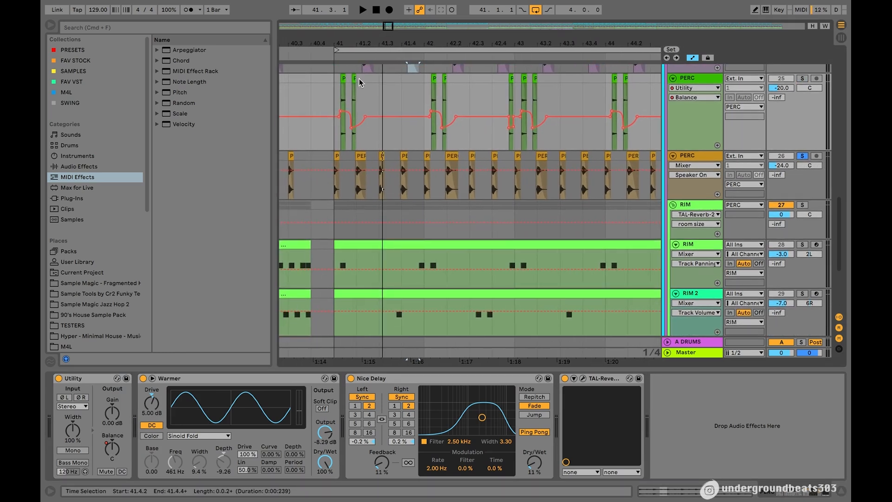
pyautogui.click(334, 55)
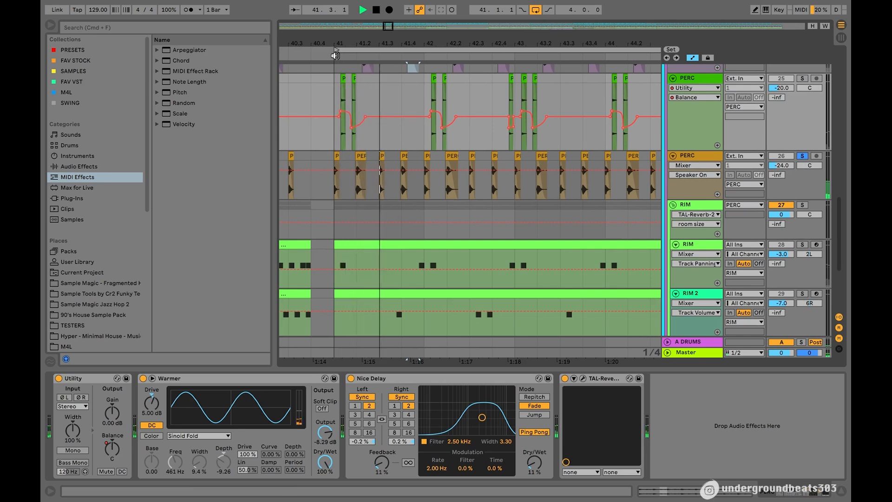
# Stop the orange PERC track's playback and look over the RIM and other tracks below it around bars 41 to 46.
pyautogui.press('space')
pyautogui.hscroll(2, 554, 152)
pyautogui.scroll(-1, 554, 152)
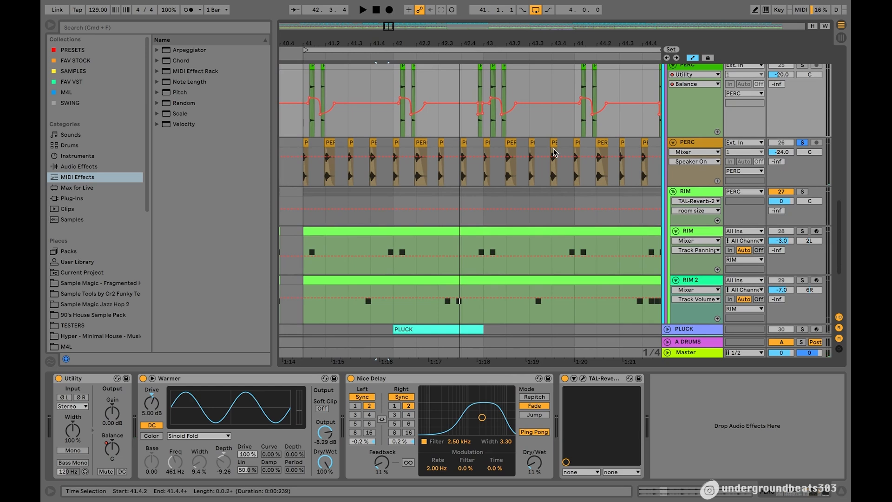
pyautogui.hscroll(2, 553, 149)
pyautogui.scroll(-1, 553, 149)
pyautogui.moveTo(390, 28); pyautogui.dragTo(390, 23)
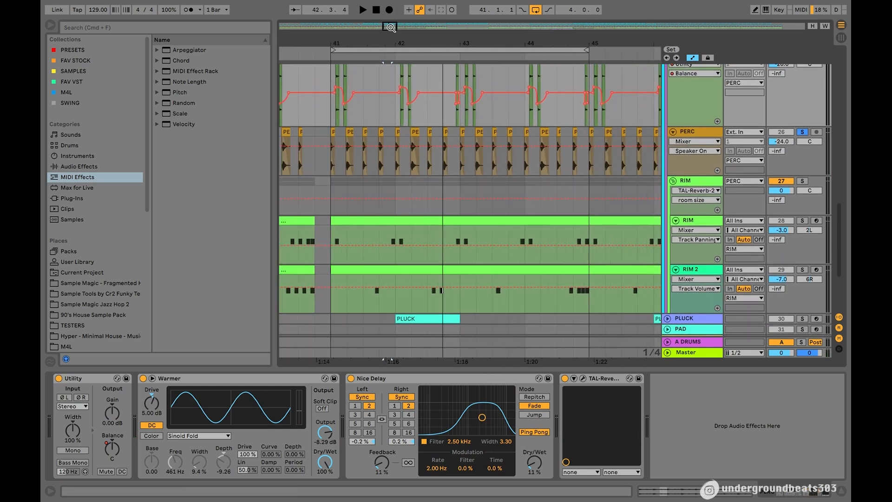
pyautogui.scroll(-2, 493, 113)
pyautogui.hscroll(1, 492, 113)
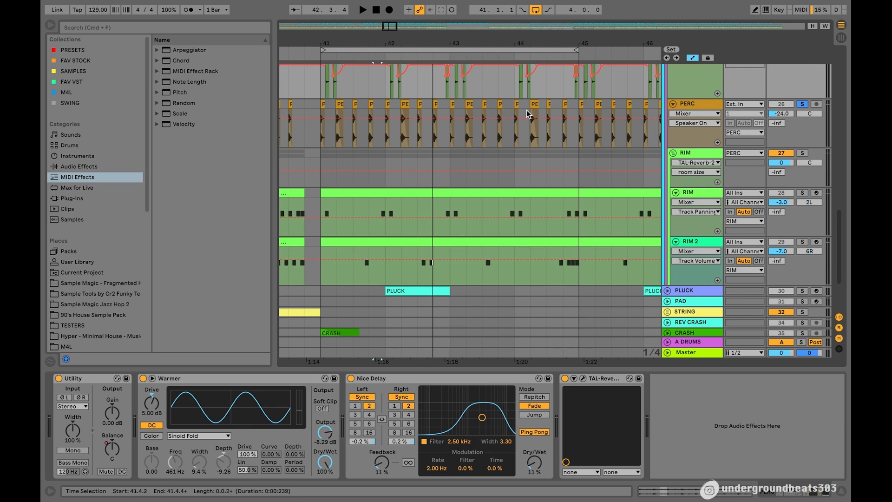
# Solo the purple, green and orange PERC tracks together, play them from bar 41 and stop.
pyautogui.scroll(5, 528, 114)
pyautogui.click(800, 76)
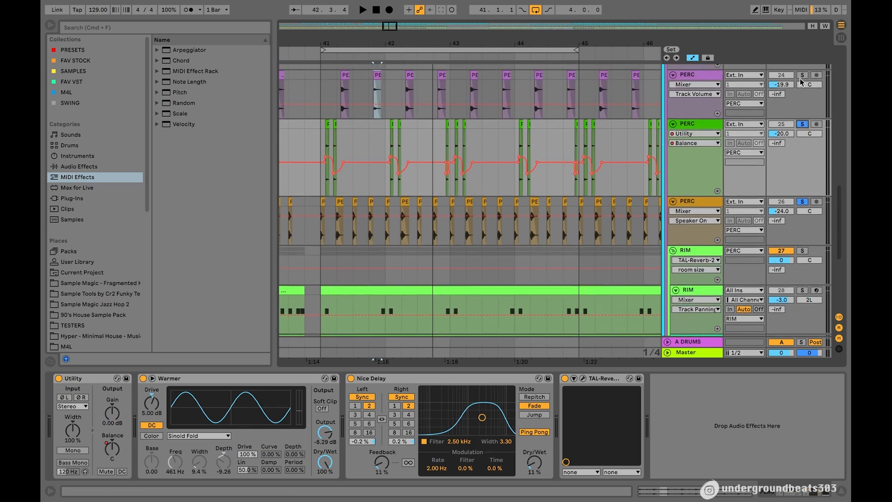
pyautogui.click(321, 55)
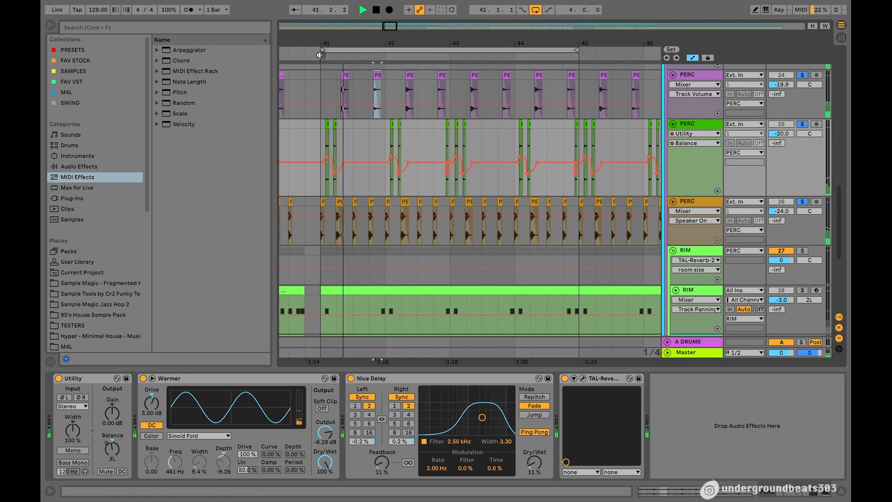
pyautogui.scroll(-2, 386, 122)
pyautogui.hscroll(1, 387, 122)
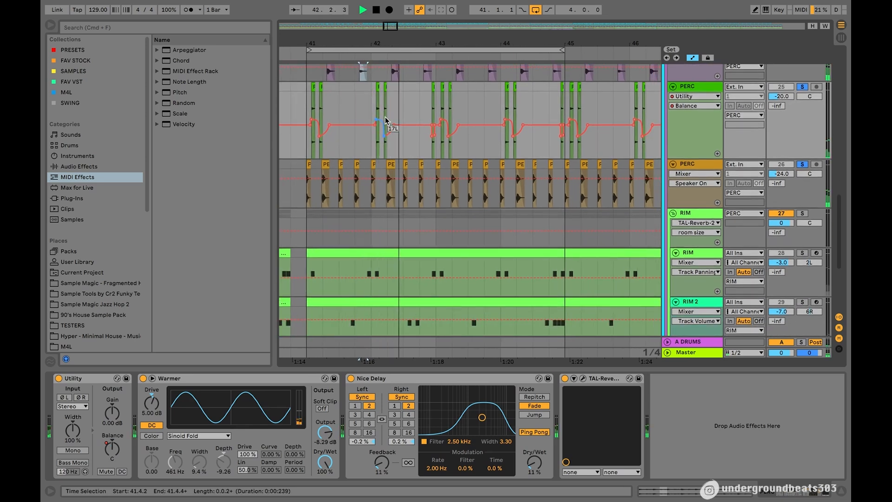
pyautogui.press('space')
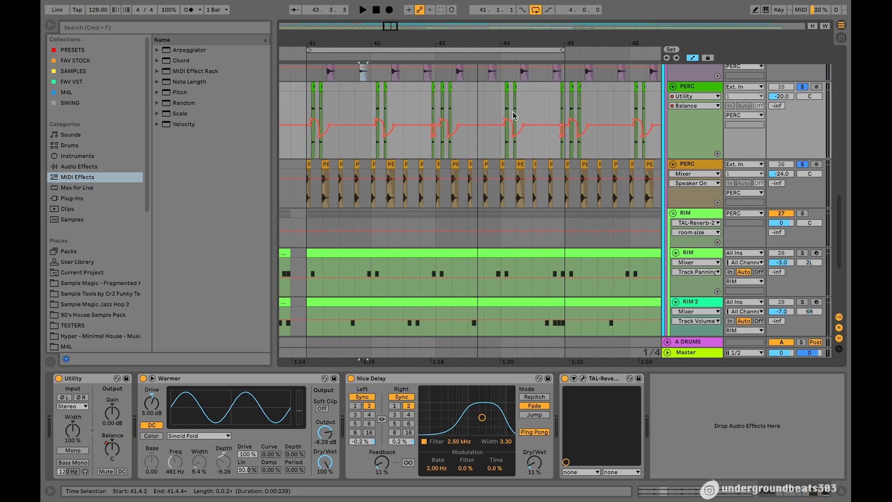
pyautogui.moveTo(391, 29); pyautogui.dragTo(392, 33)
pyautogui.hscroll(-4, 414, 116)
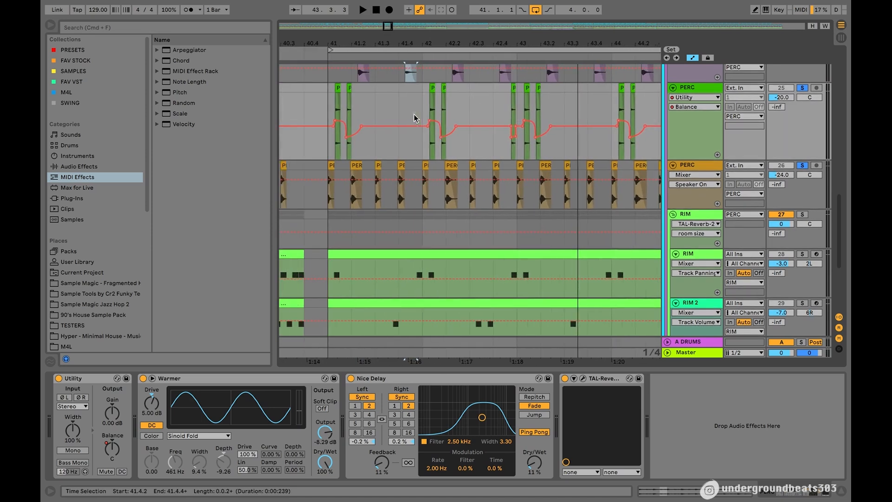
# Solo the RIM group, play it from bar 41 and show the device of its first RIM track.
pyautogui.scroll(-3, 416, 119)
pyautogui.click(803, 151)
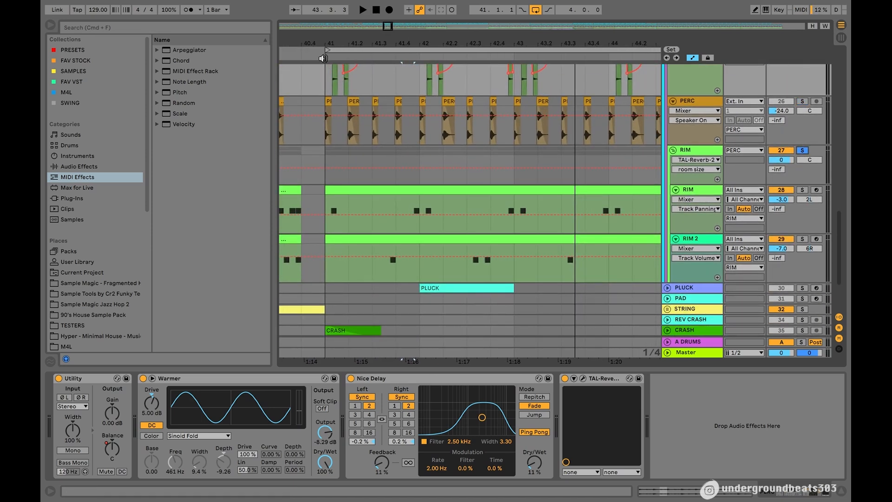
pyautogui.press('space')
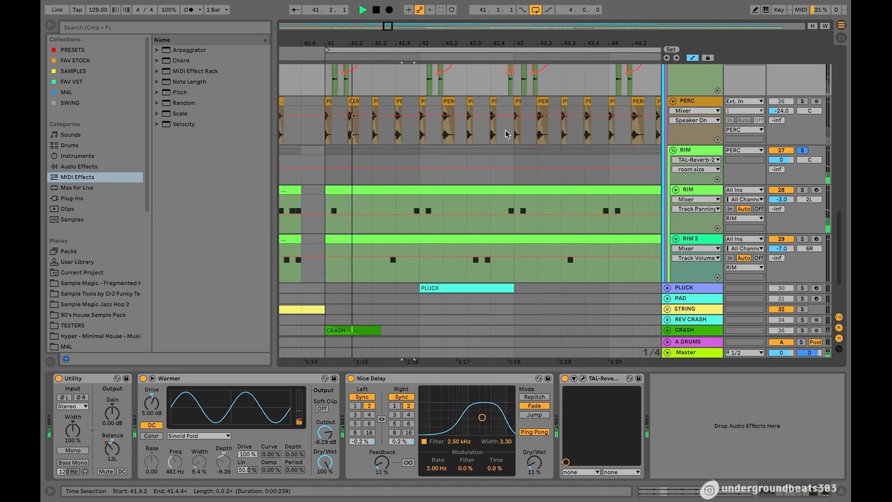
pyautogui.click(701, 189)
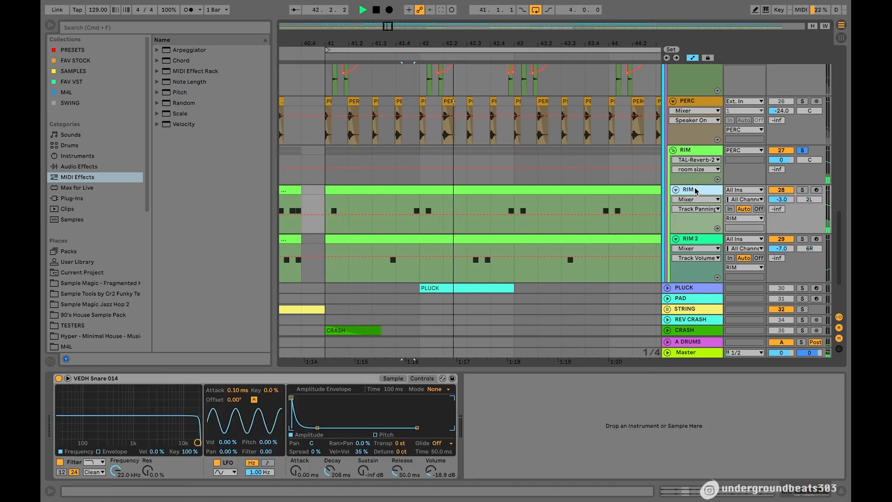
pyautogui.scroll(-3, 540, 173)
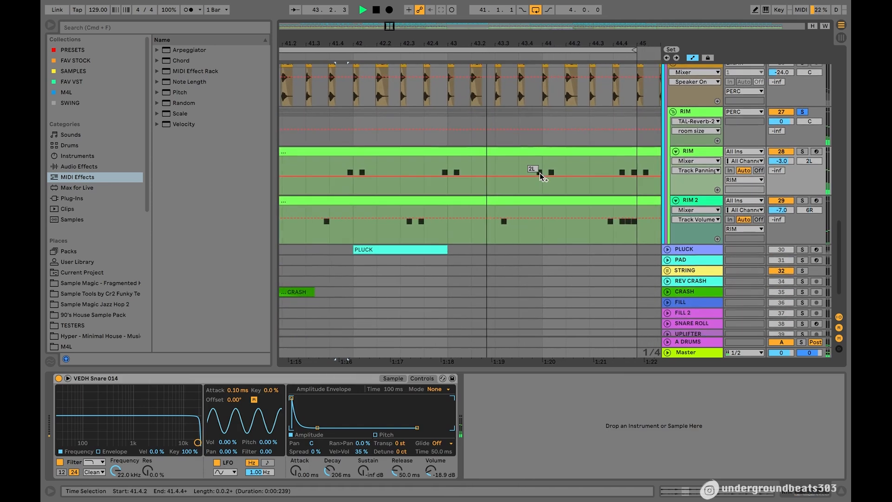
# Stop playback, check the first RIM clip's notes, and view its VEDH Snare 014 instrument's sample and controls.
pyautogui.click(550, 150)
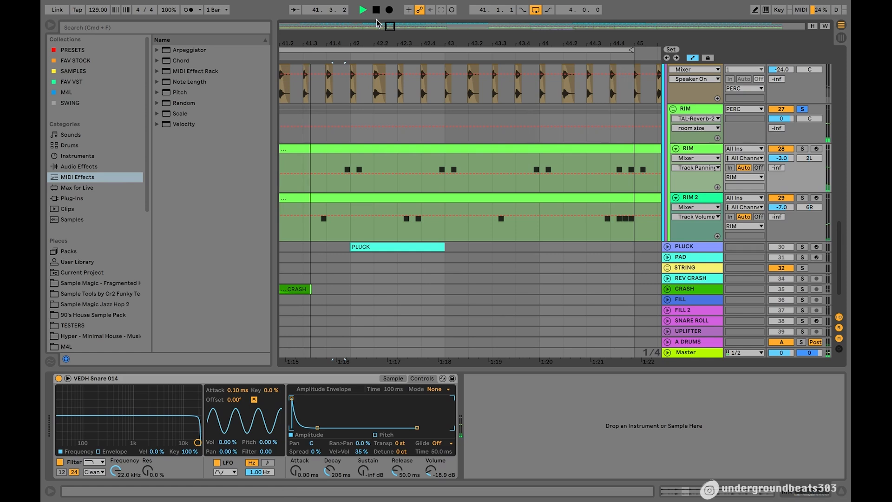
pyautogui.press('space')
pyautogui.doubleClick(594, 149)
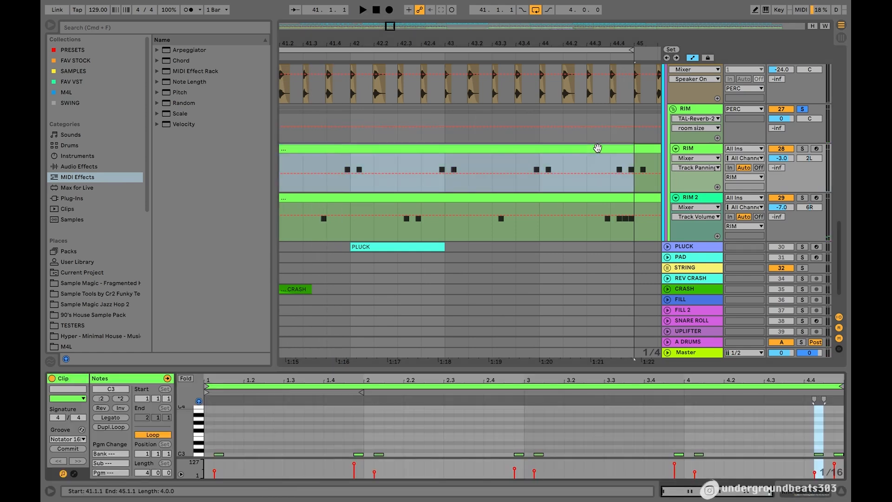
pyautogui.click(799, 494)
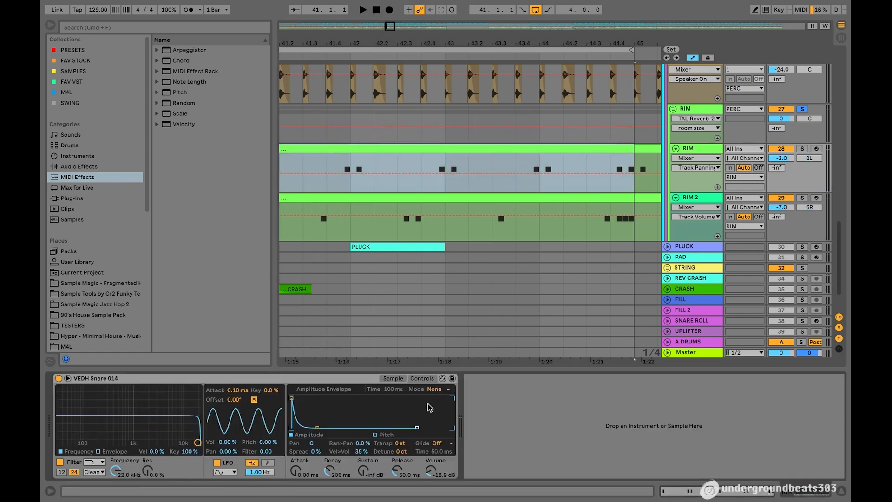
pyautogui.click(393, 378)
pyautogui.click(422, 378)
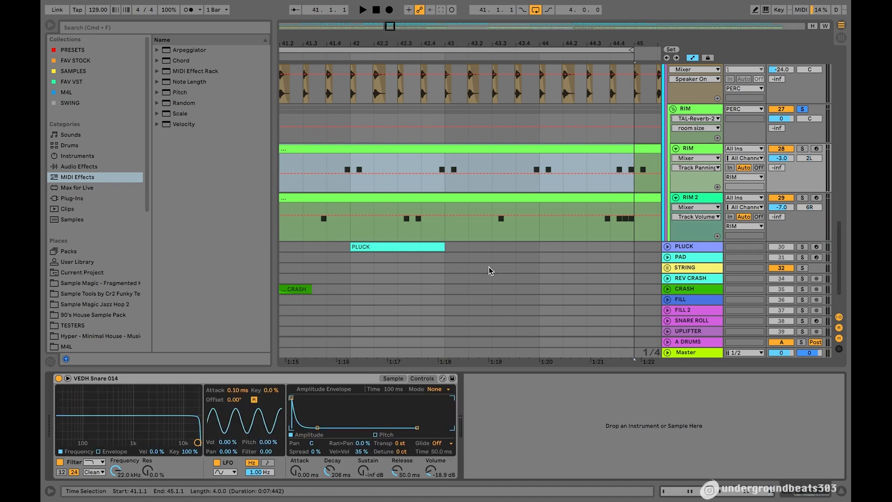
# Open the first RIM track's clip and choose the Notator 16D Swing groove for it.
pyautogui.doubleClick(416, 149)
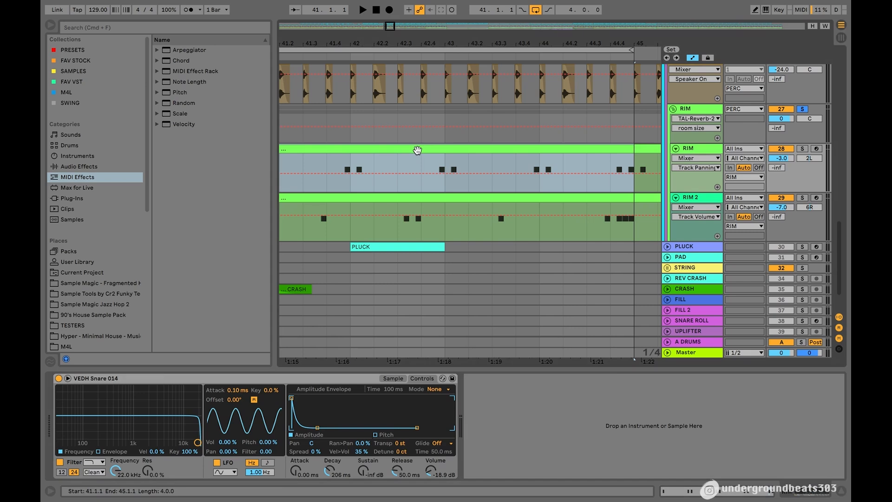
pyautogui.click(83, 439)
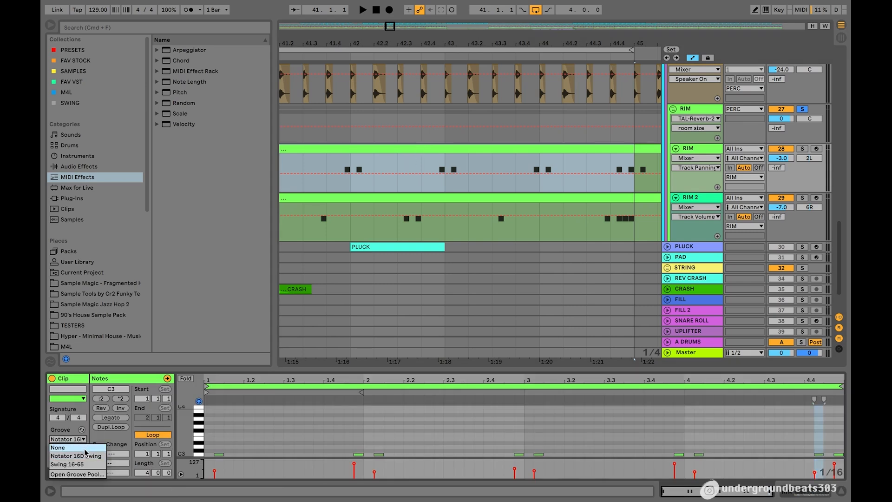
pyautogui.click(85, 455)
# Play the loop from bar 41 and add the PERC, HAT, CYMBALS and CLAP tracks to the soloed RIM group.
pyautogui.moveTo(388, 26); pyautogui.dragTo(355, 48)
pyautogui.click(346, 55)
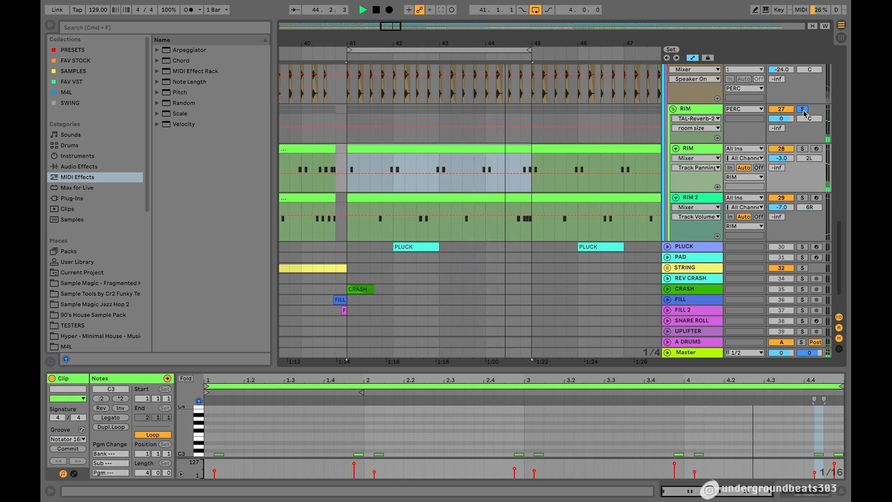
pyautogui.scroll(3, 794, 109)
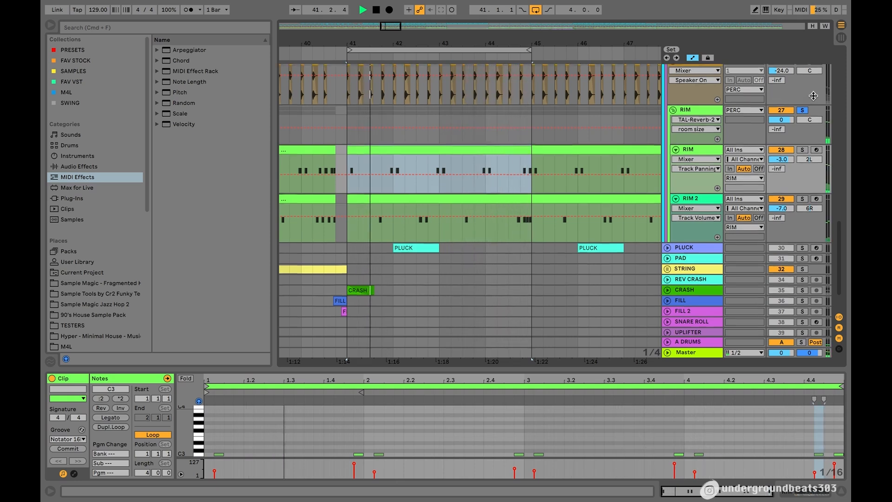
pyautogui.scroll(8, 803, 90)
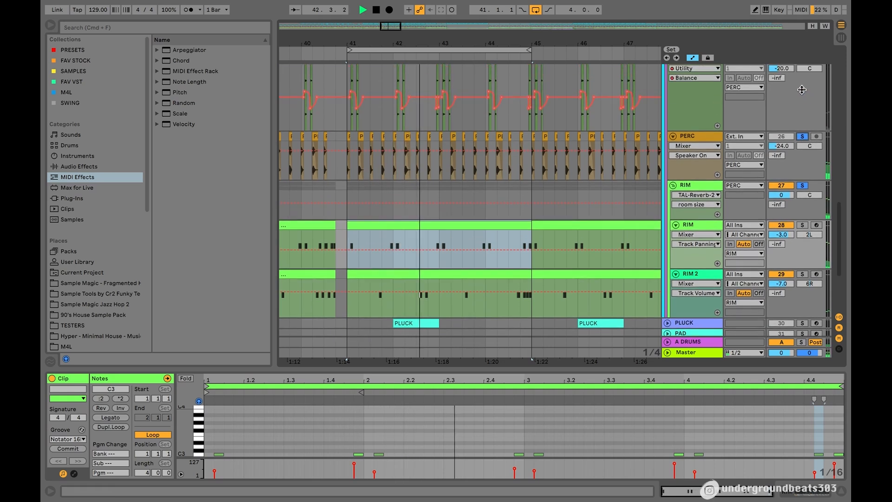
pyautogui.scroll(4, 804, 107)
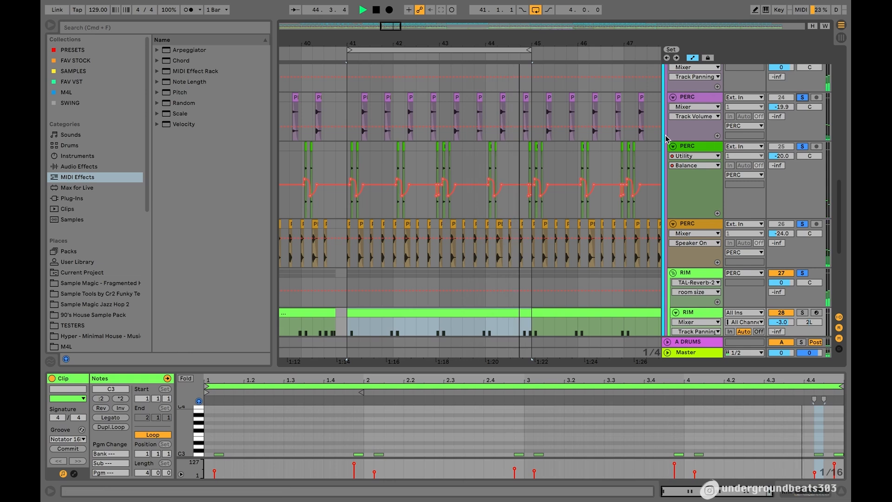
pyautogui.scroll(20, 802, 111)
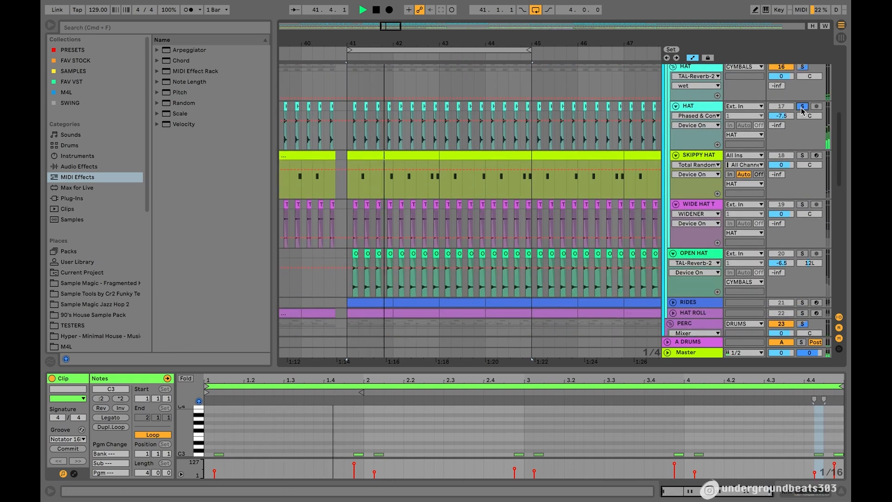
pyautogui.scroll(4, 625, 187)
pyautogui.scroll(12, 626, 188)
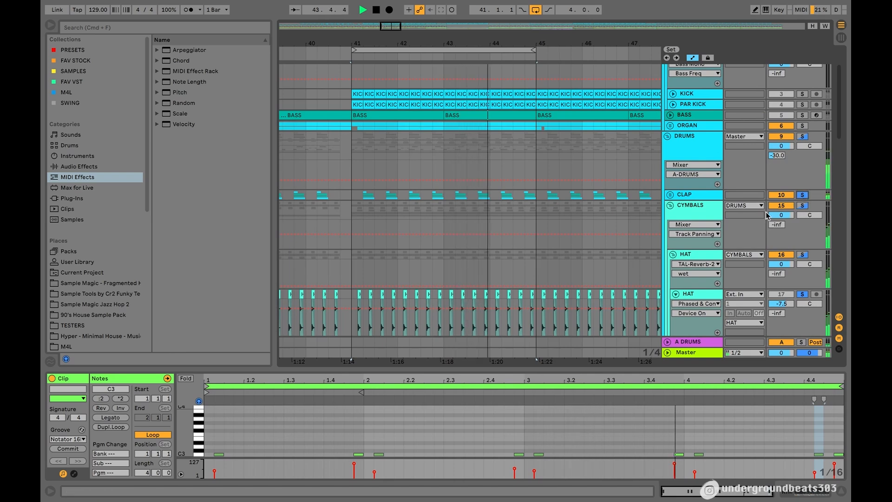
pyautogui.scroll(-3, 559, 186)
pyautogui.scroll(-5, 578, 185)
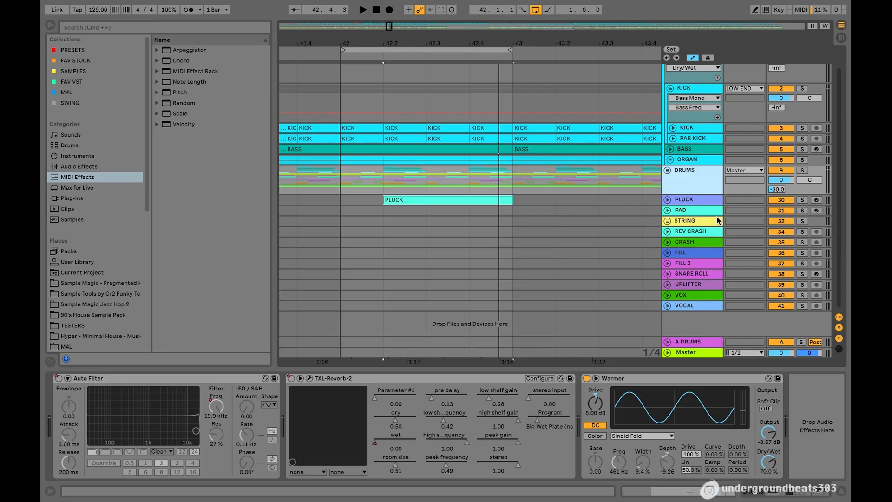
# Show the PLUCK track's device chain and unfold the track to examine its clip in bar 42.
pyautogui.click(693, 199)
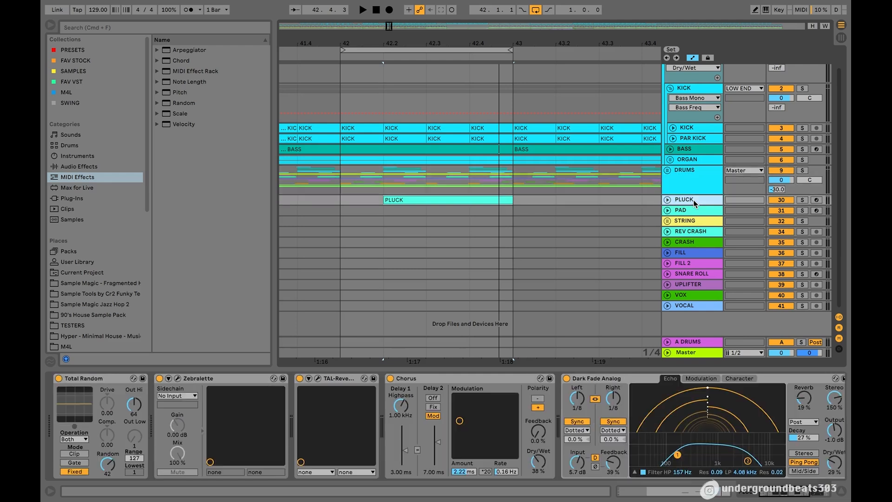
pyautogui.click(666, 201)
pyautogui.click(660, 201)
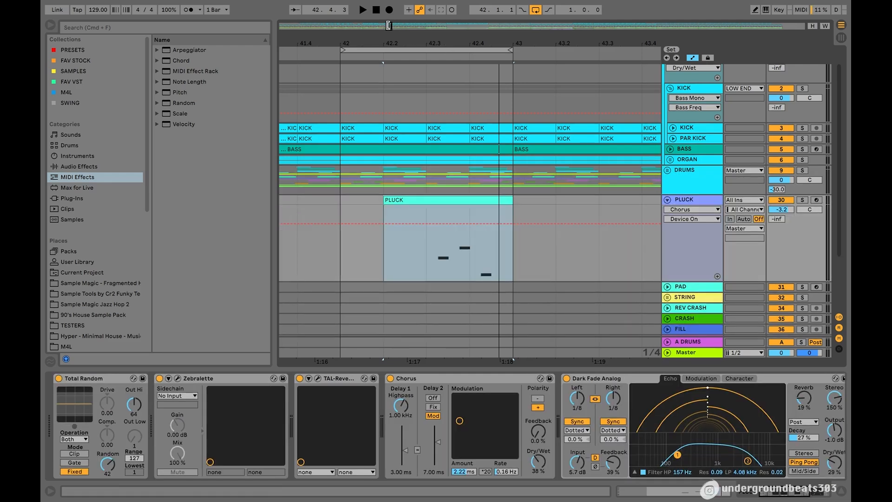
pyautogui.moveTo(390, 27); pyautogui.dragTo(390, 34)
pyautogui.scroll(-2, 424, 125)
pyautogui.hscroll(-1, 424, 124)
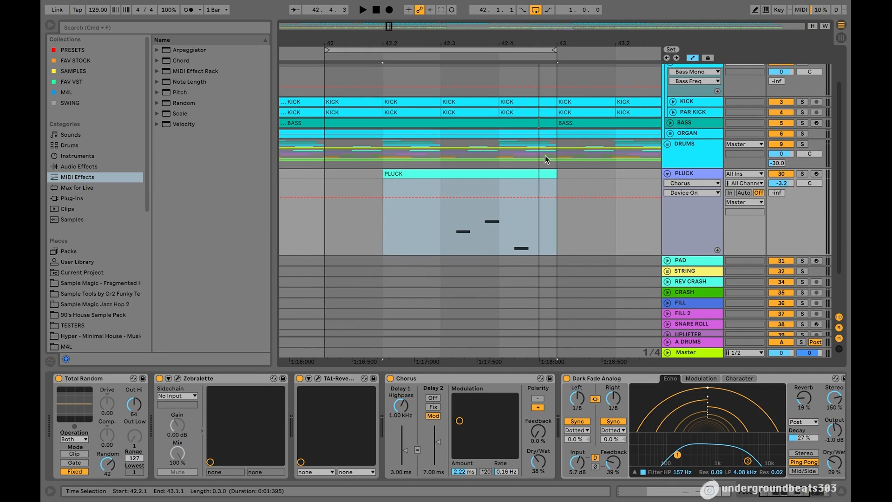
# Solo the PLUCK track, play it from bar 42 and inspect the notes of its clip.
pyautogui.click(802, 174)
pyautogui.click(328, 54)
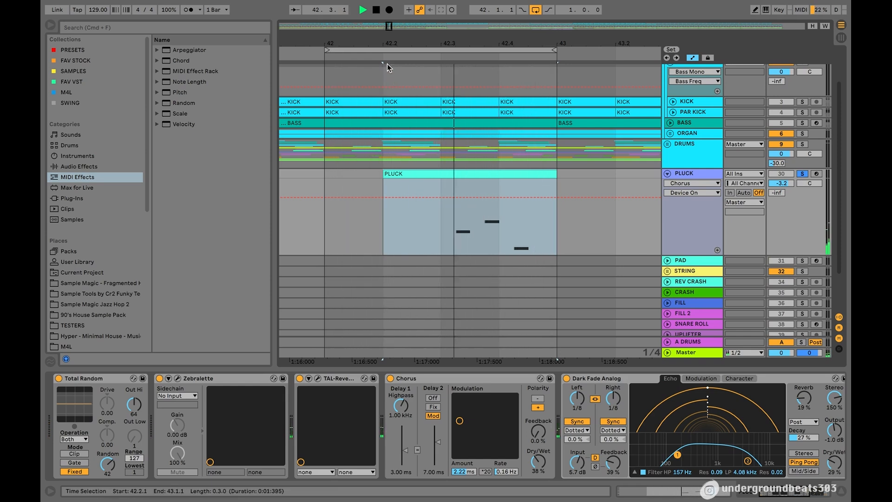
pyautogui.doubleClick(457, 177)
pyautogui.scroll(-3, 269, 444)
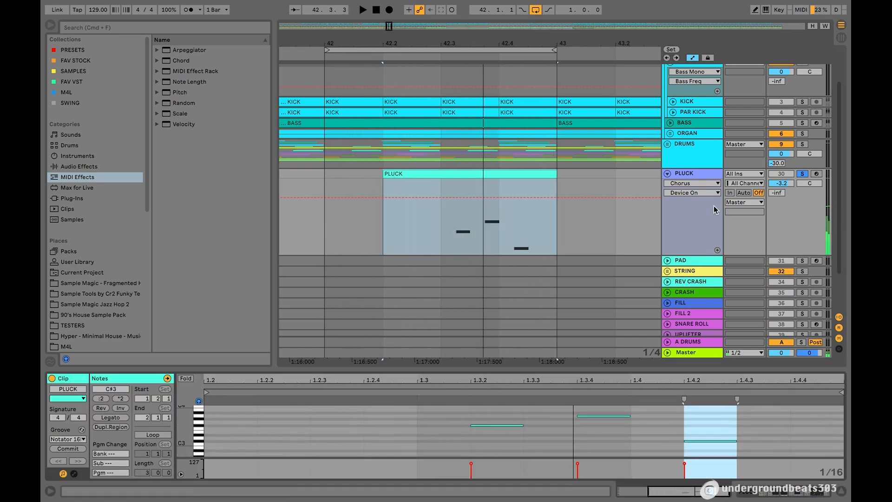
# Return to the PLUCK track's devices and open the Zebralette synth window to view the SM Dumpas preset.
pyautogui.click(782, 493)
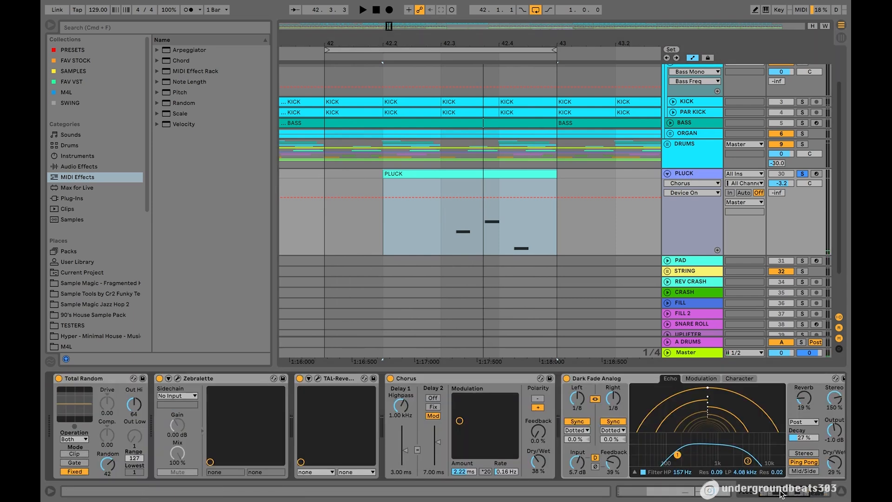
pyautogui.click(177, 379)
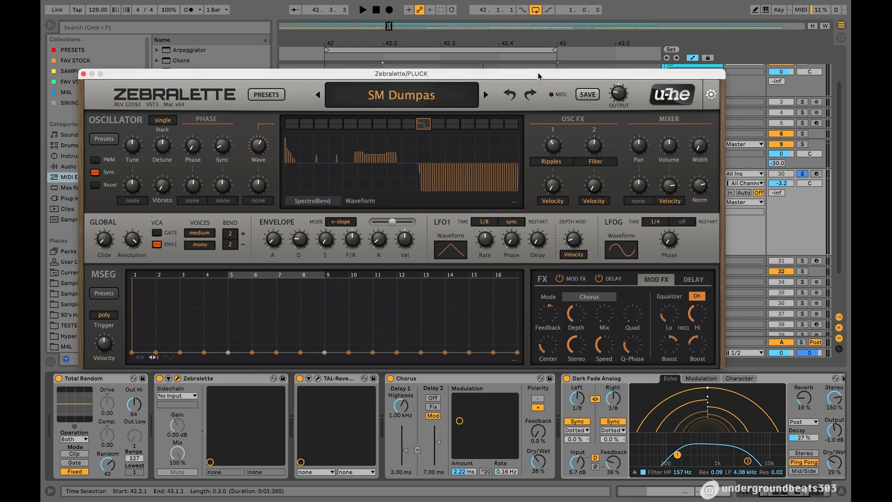
pyautogui.moveTo(545, 75); pyautogui.dragTo(524, 63)
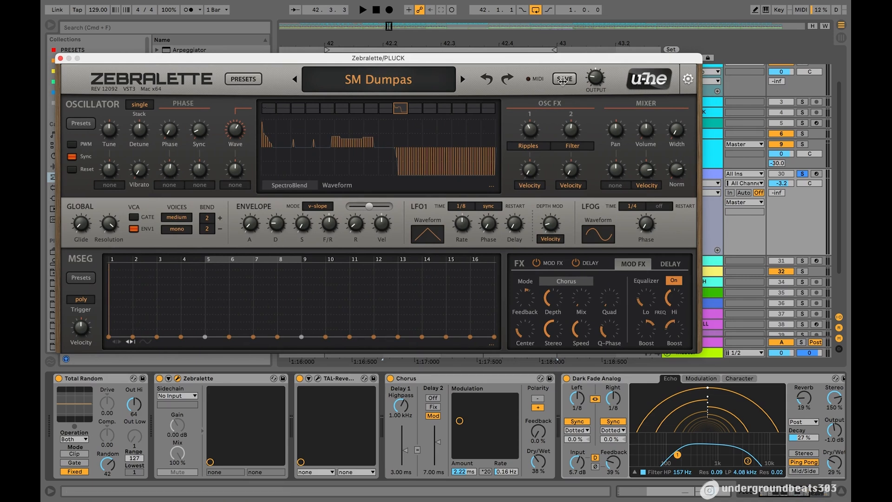
# Browse Zebralette's preset folders from 01 Basses through 04 Keys and close the synth window.
pyautogui.click(244, 79)
pyautogui.click(114, 150)
pyautogui.click(114, 160)
pyautogui.click(114, 168)
pyautogui.click(114, 178)
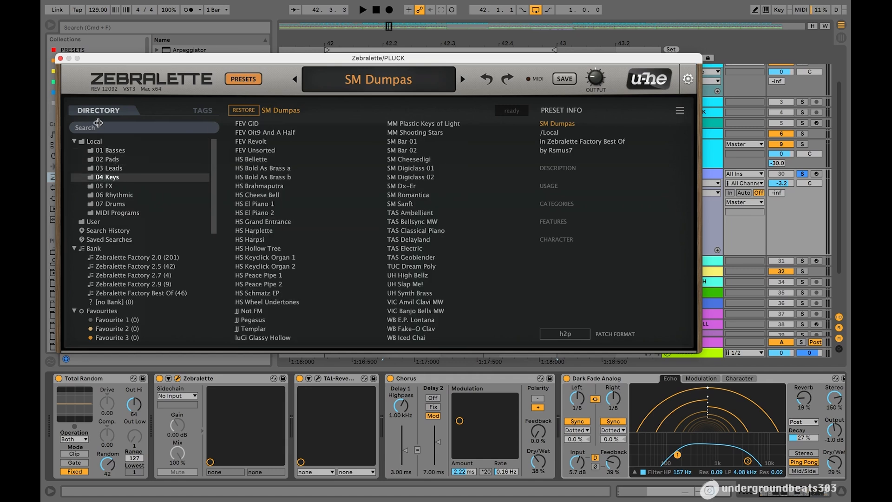
pyautogui.click(60, 58)
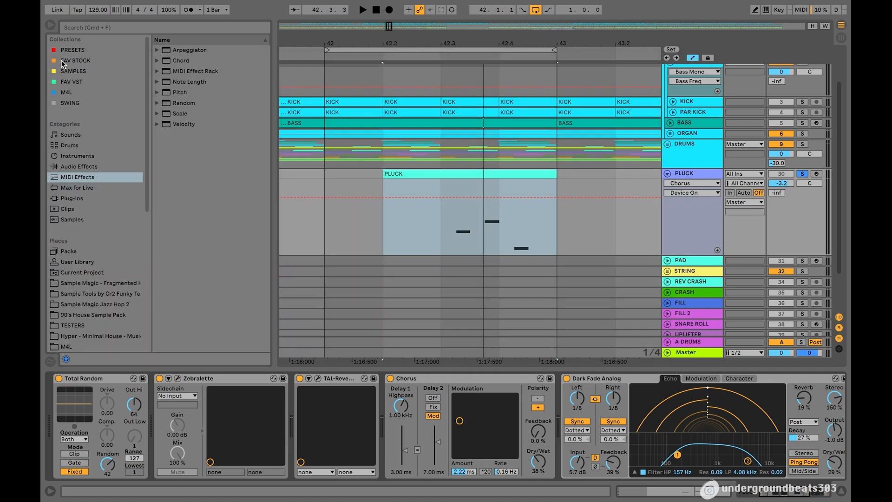
# Go through the PLUCK track's effect devices: TAL-Reverb, Chorus and the Dark Fade Analog echo.
pyautogui.click(339, 379)
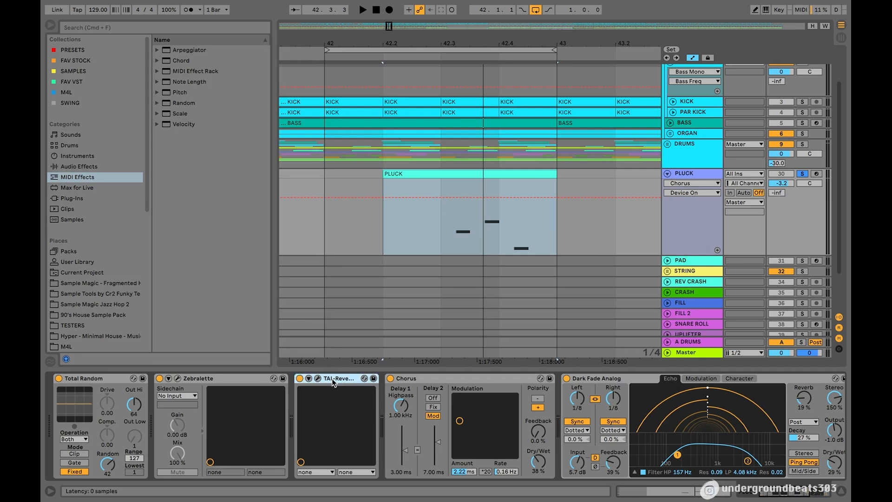
pyautogui.click(427, 379)
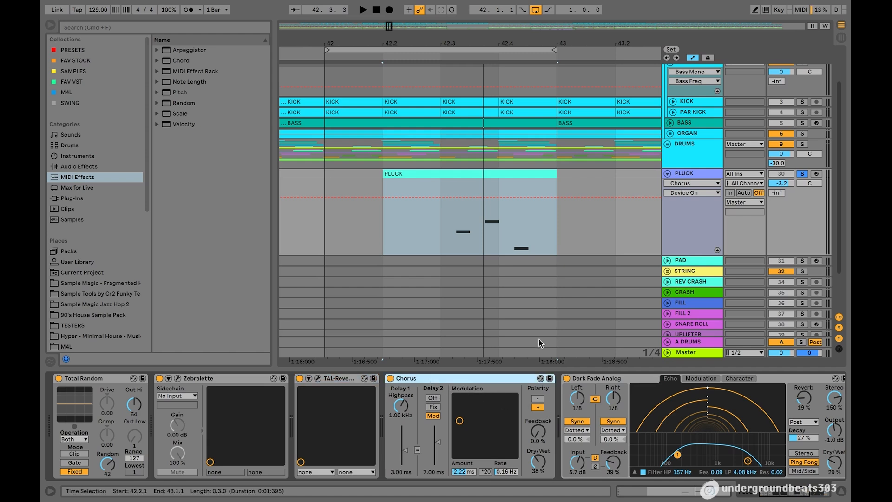
pyautogui.click(618, 389)
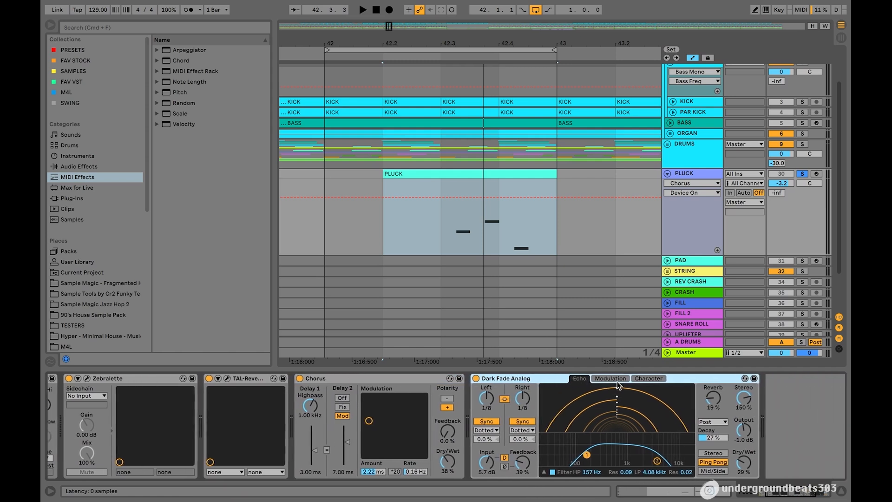
pyautogui.hscroll(3, 644, 383)
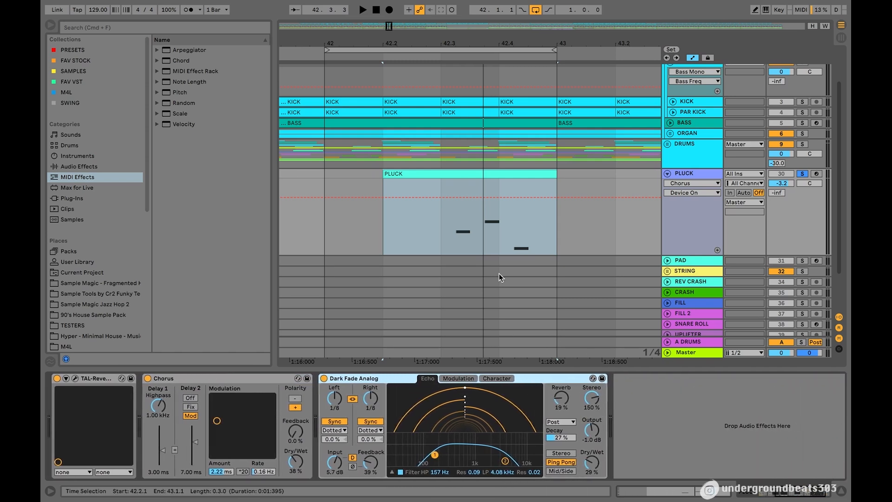
# Play the PLUCK clip with Chorus and Dark Fade Analog bypassed and re-enabled to compare the sound, and fold the track.
pyautogui.click(343, 59)
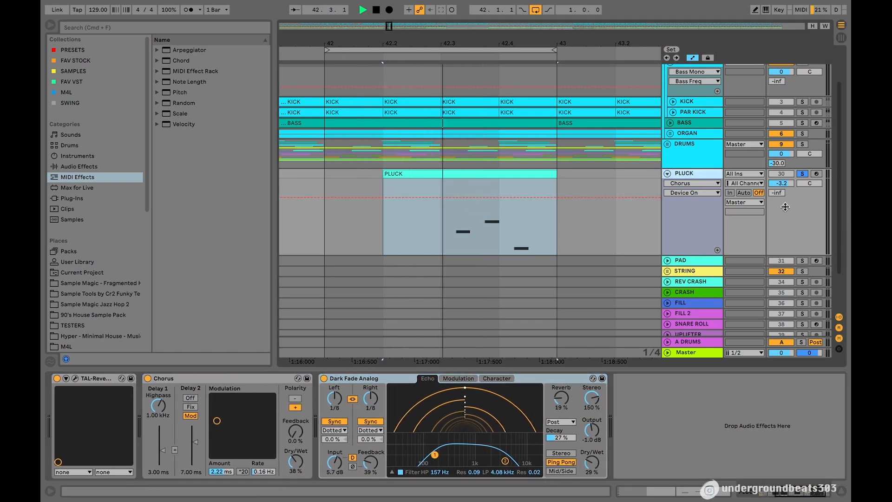
pyautogui.click(325, 379)
pyautogui.click(148, 378)
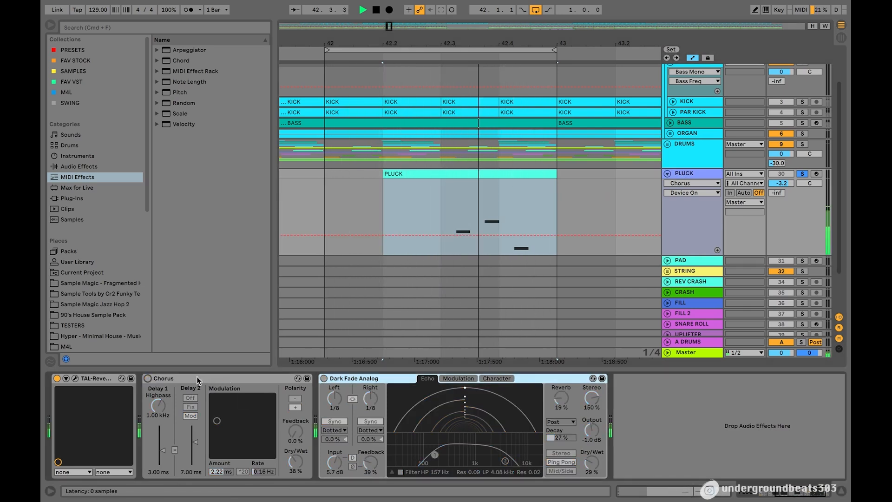
pyautogui.click(148, 378)
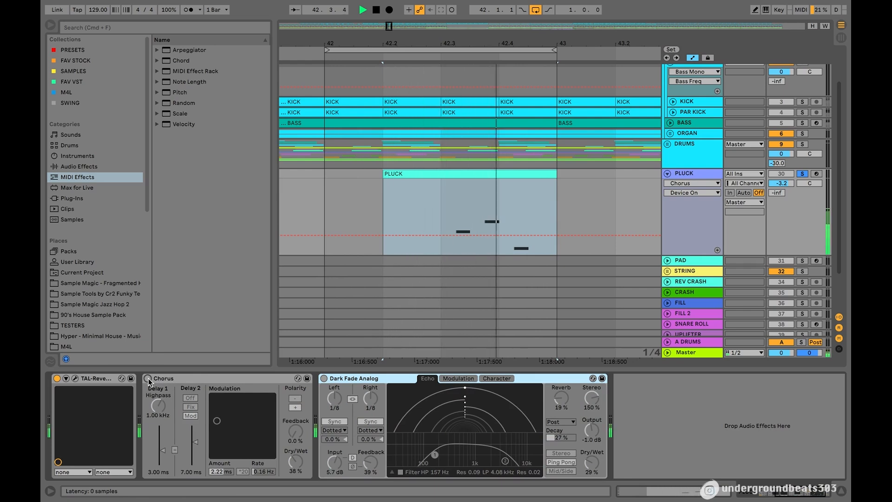
pyautogui.click(324, 378)
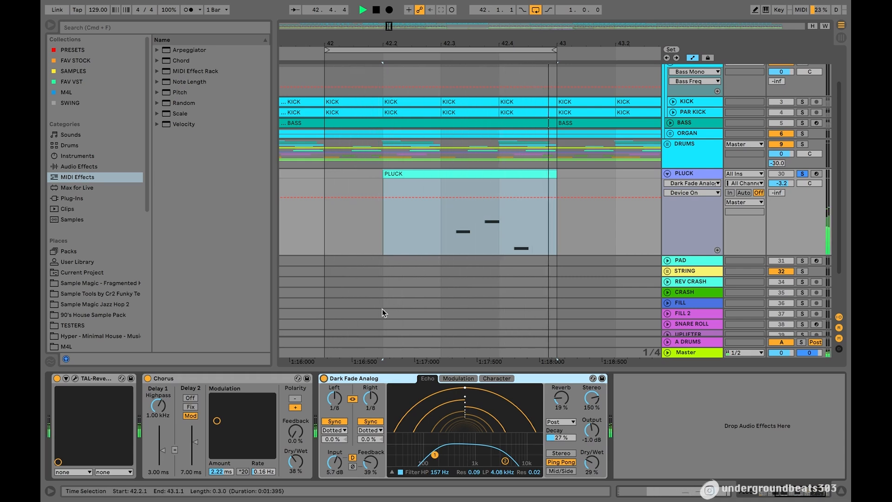
pyautogui.press('space')
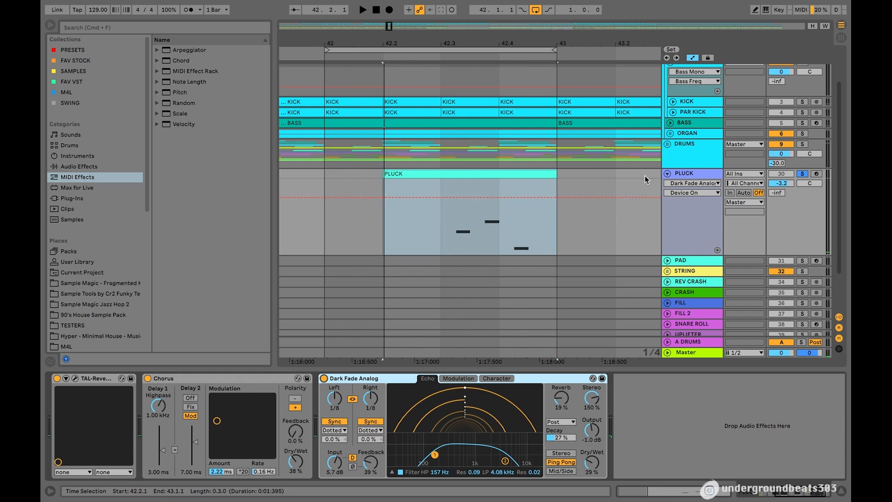
pyautogui.click(667, 174)
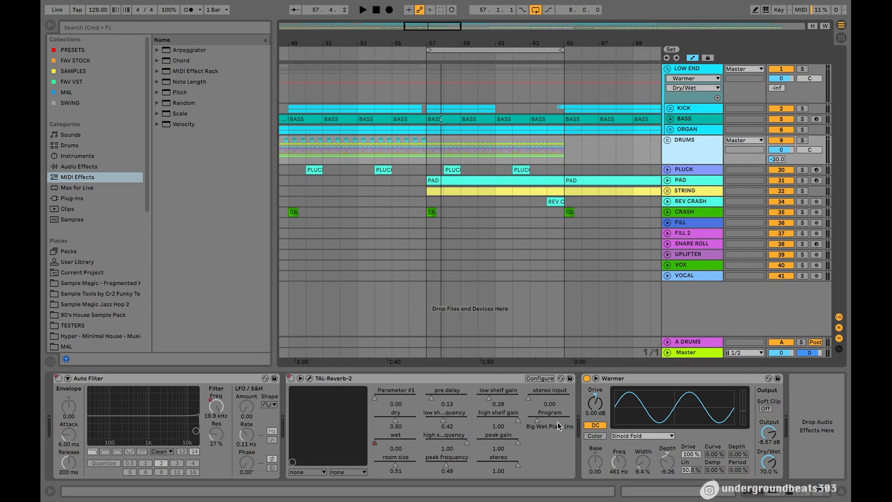
# Unfold and solo the PAD track, and play it from bar 57 with the arrangement zoomed in on bars 57 to 65.
pyautogui.click(667, 180)
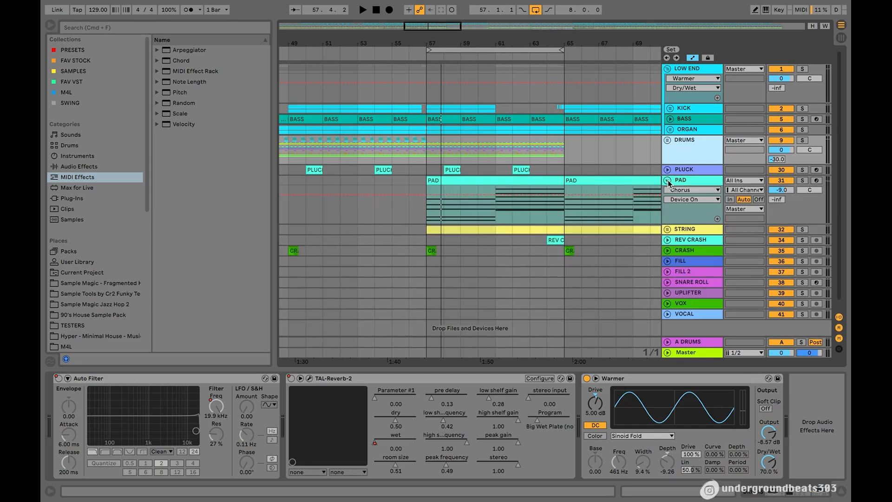
pyautogui.click(802, 182)
pyautogui.click(422, 52)
pyautogui.press('space')
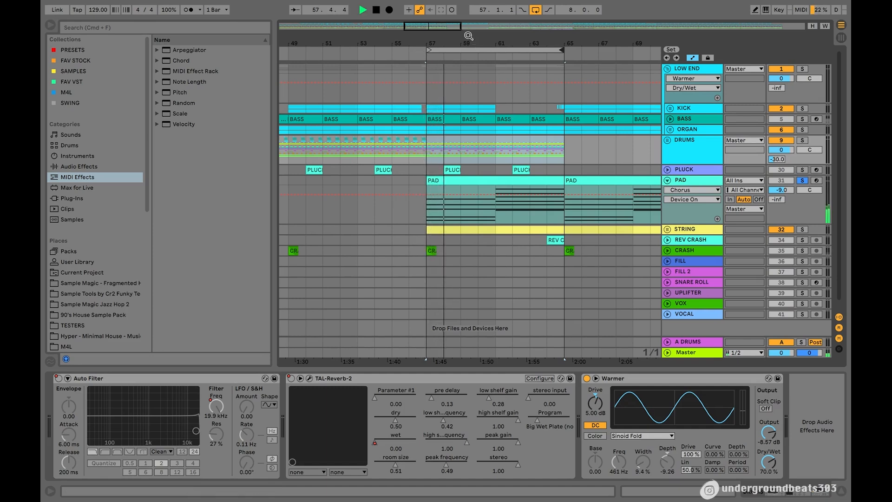
pyautogui.moveTo(445, 26); pyautogui.dragTo(445, 23)
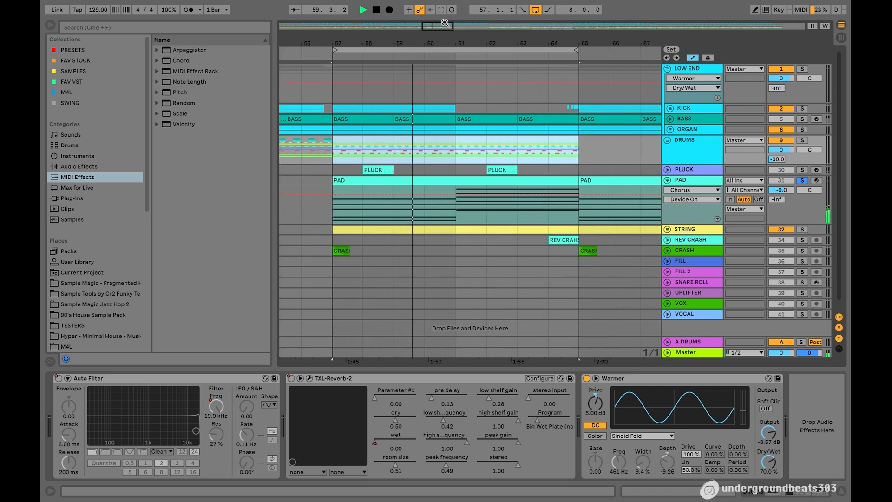
pyautogui.click(376, 10)
# Show the PAD track's device chain from its start and select the Analog synth.
pyautogui.click(689, 180)
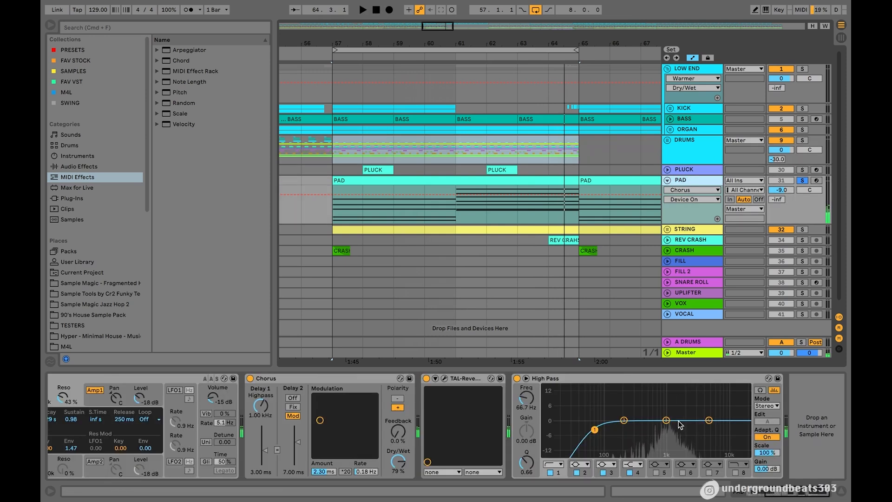
pyautogui.hscroll(-5, 339, 432)
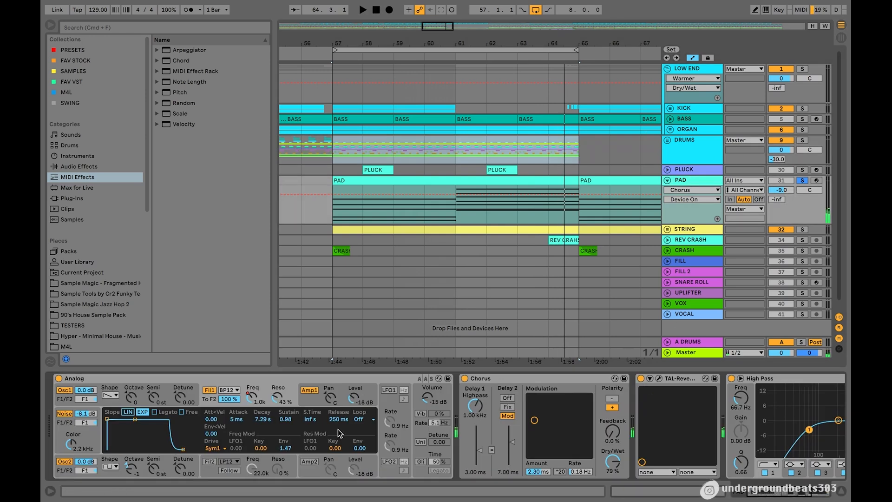
pyautogui.click(128, 380)
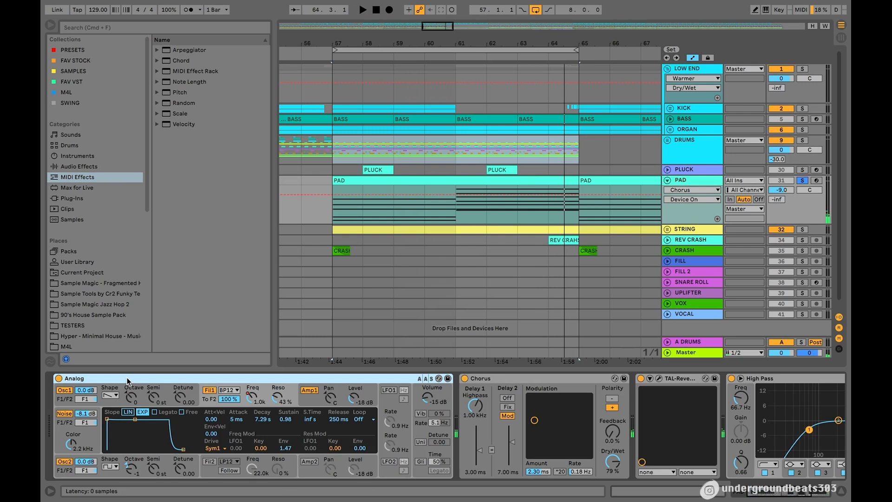
# Examine Analog's Osc1 and Osc2 wave shapes, keeping Osc2 on the square wave, and check the Osc2 octave and noise color.
pyautogui.click(168, 393)
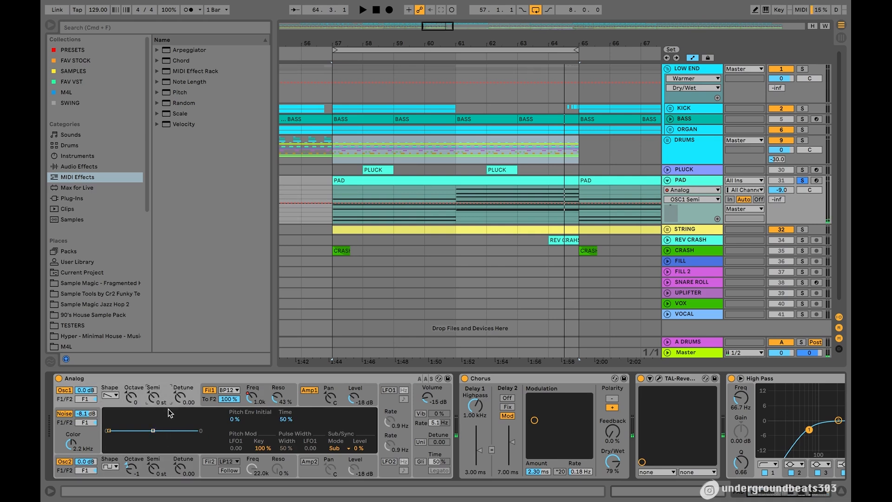
pyautogui.click(111, 395)
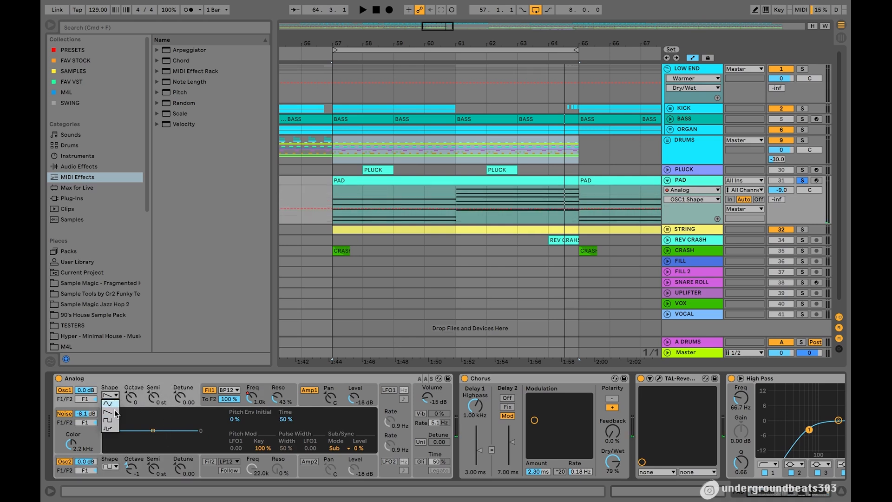
pyautogui.click(111, 467)
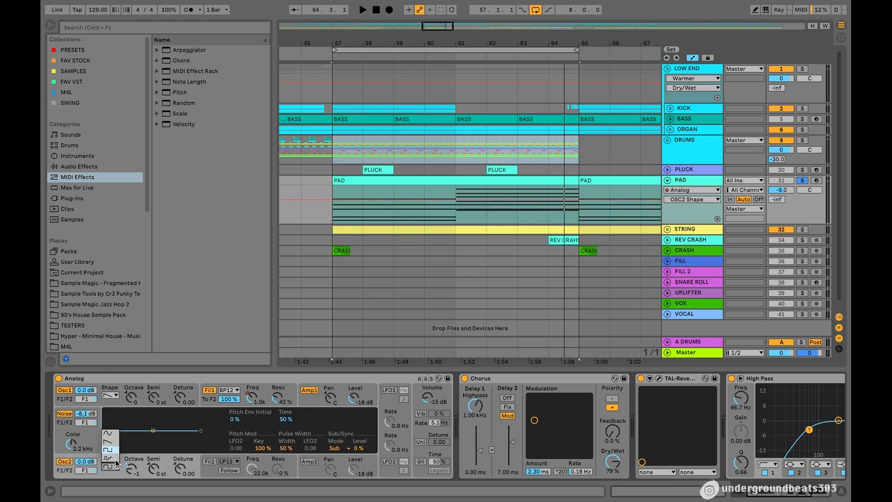
pyautogui.click(113, 450)
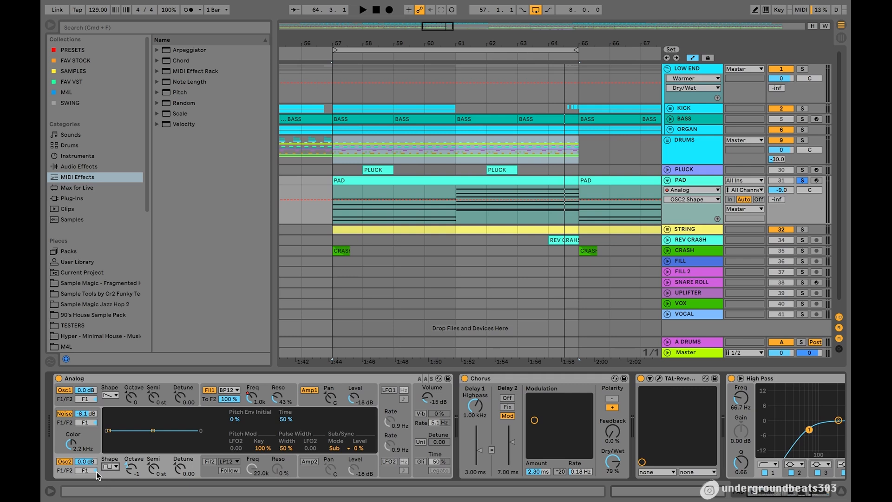
pyautogui.click(131, 473)
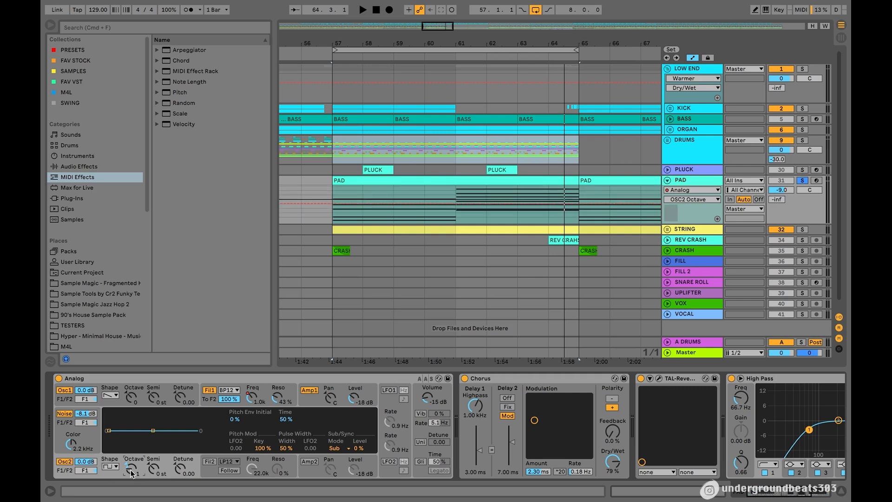
pyautogui.click(86, 439)
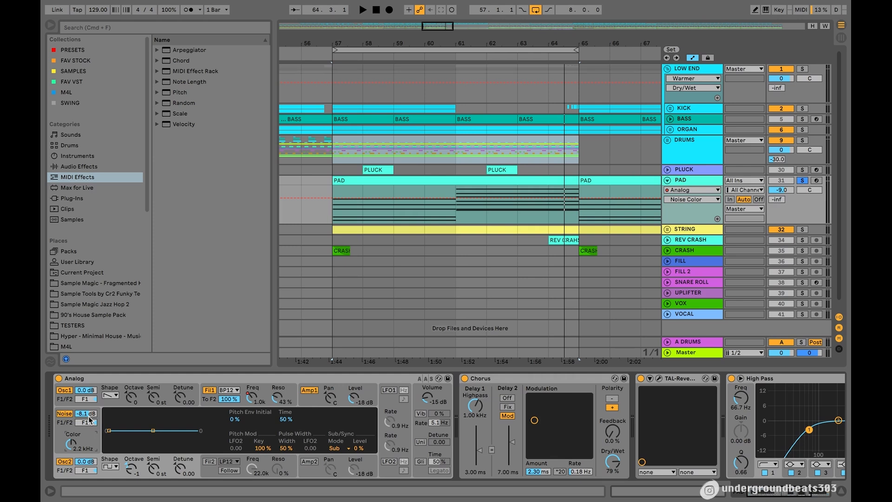
# Examine Analog's first filter: its frequency automation, the Band-pass 12dB/oct type and the resonance.
pyautogui.click(261, 399)
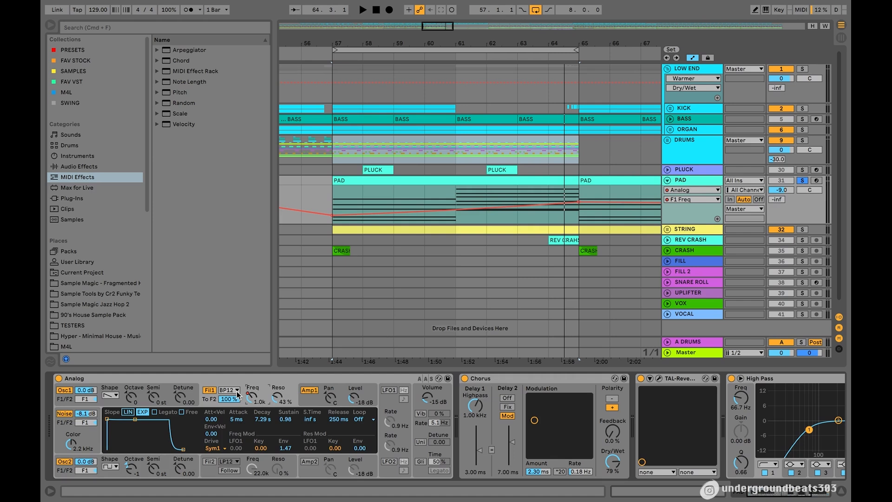
pyautogui.click(237, 395)
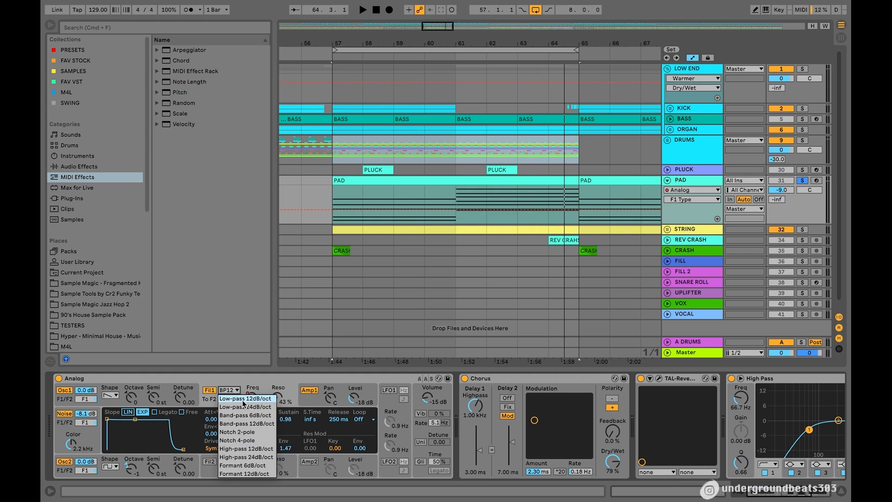
pyautogui.click(255, 424)
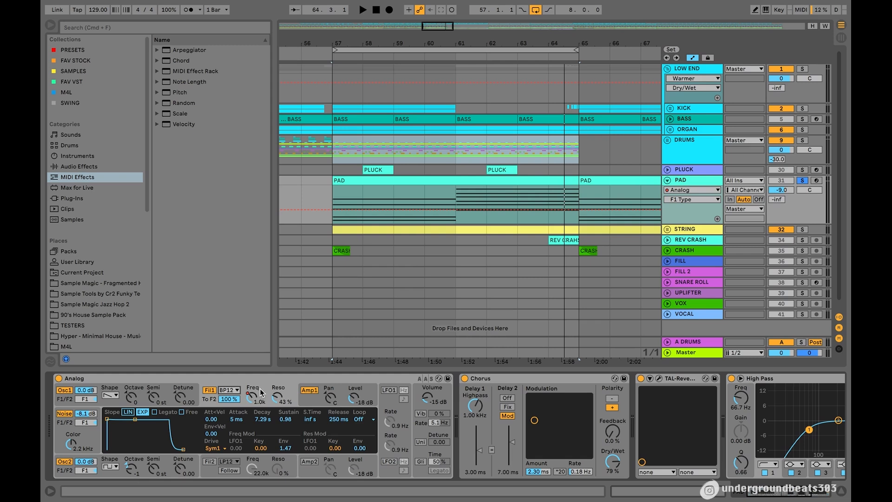
pyautogui.click(281, 400)
pyautogui.click(305, 401)
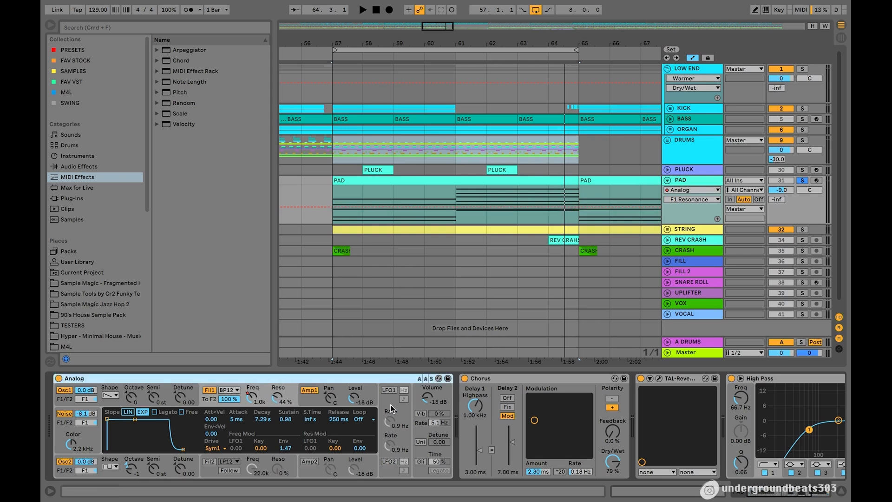
# Select the PAD track's Chorus and play from bar 57, switching the effect off and on to compare the sound.
pyautogui.hscroll(5, 390, 405)
pyautogui.hscroll(6, 390, 405)
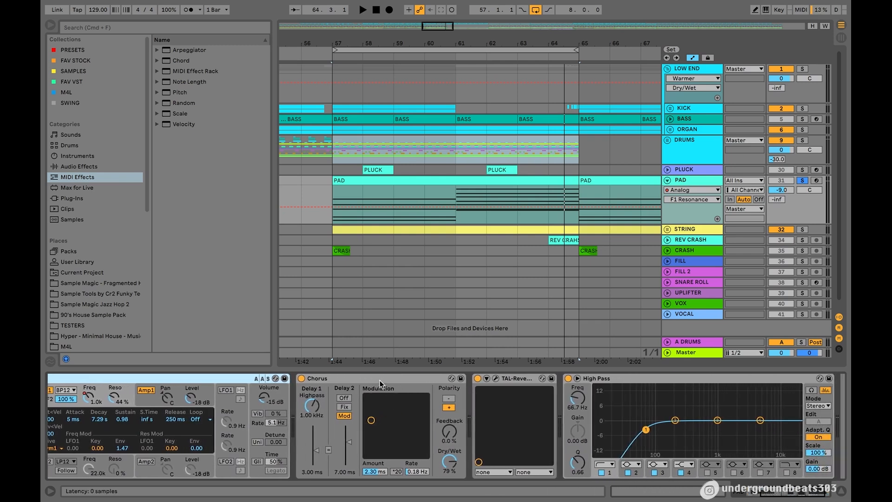
pyautogui.click(364, 380)
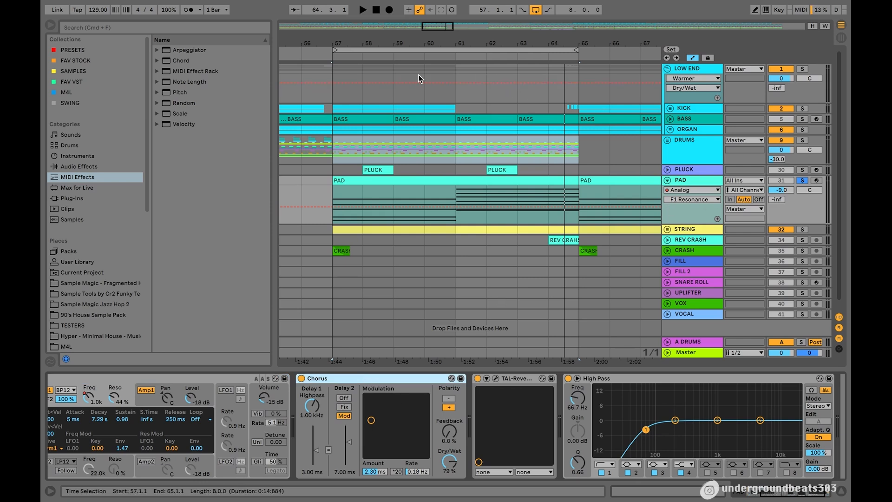
pyautogui.click(333, 58)
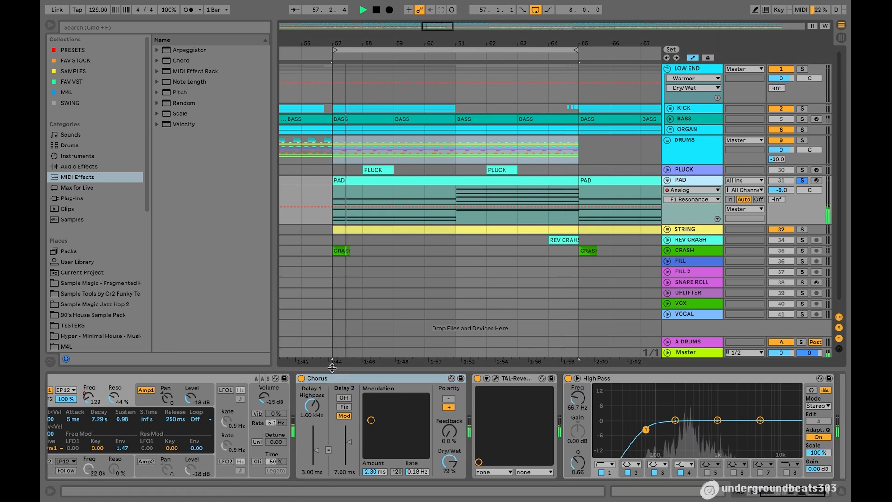
pyautogui.click(301, 378)
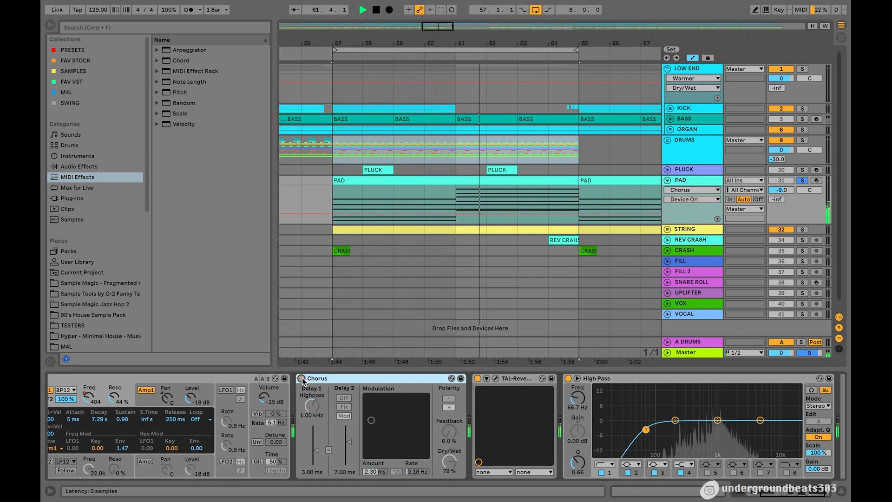
pyautogui.click(301, 378)
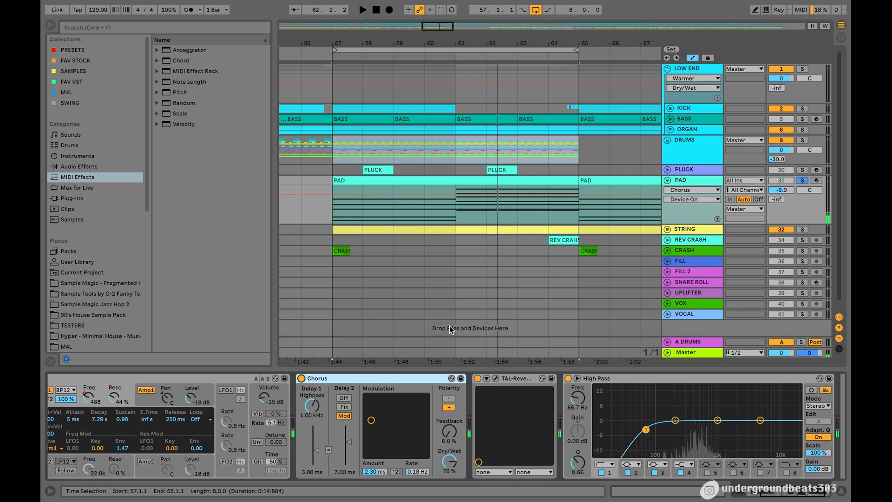
# Inspect the PAD track's TAL-Reverb and High Pass EQ devices, and fold the track.
pyautogui.hscroll(2, 522, 422)
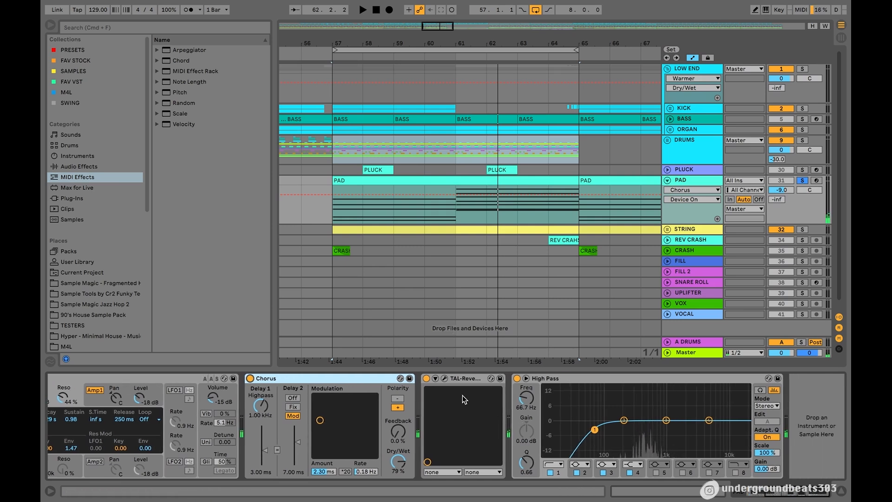
pyautogui.click(469, 379)
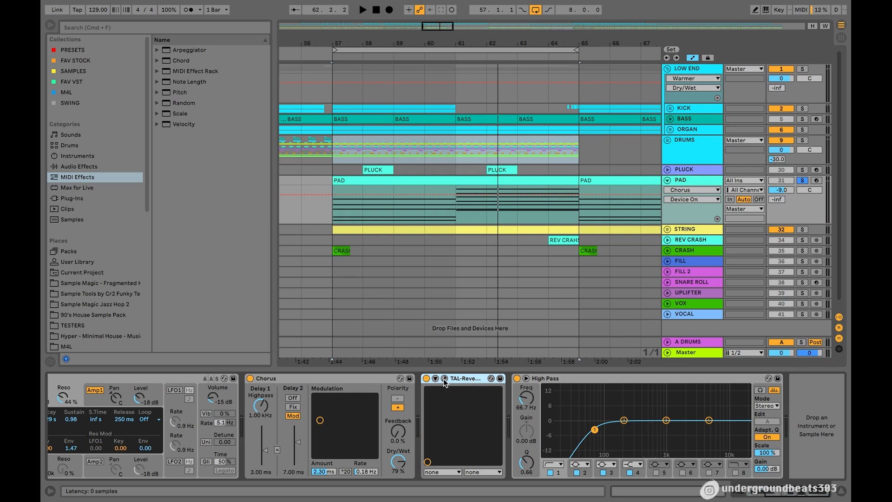
pyautogui.hscroll(-1, 479, 408)
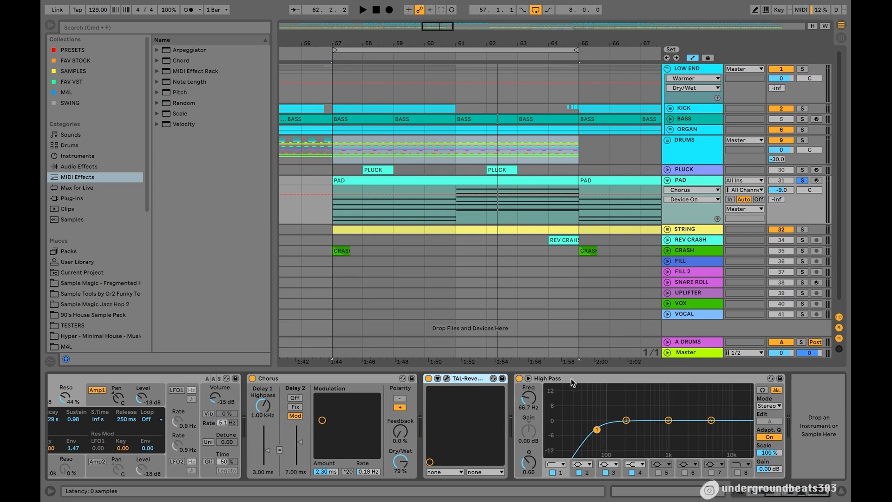
pyautogui.click(572, 377)
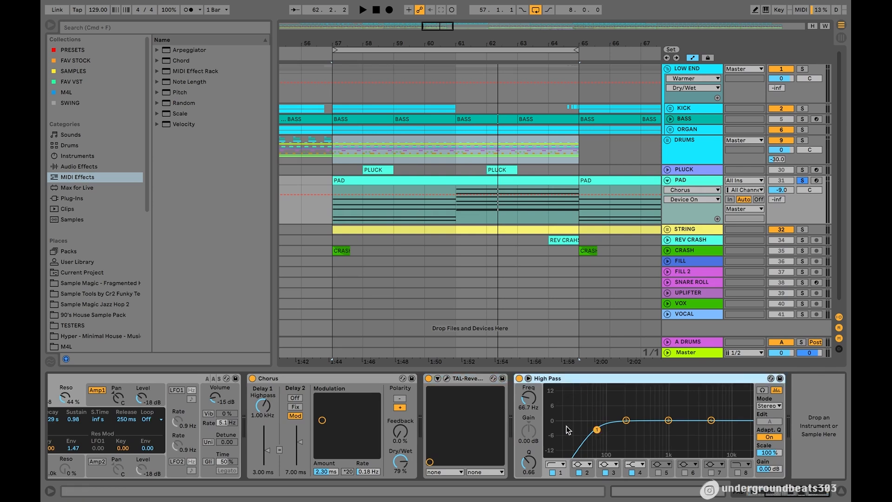
pyautogui.click(667, 180)
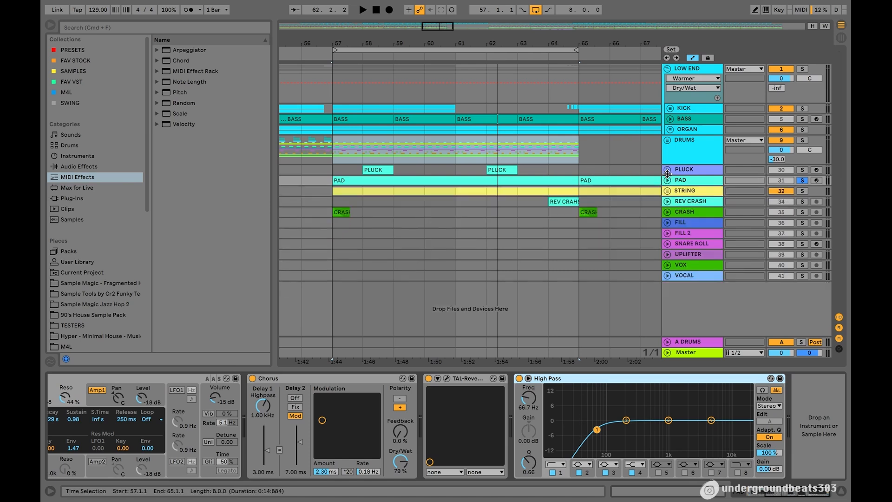